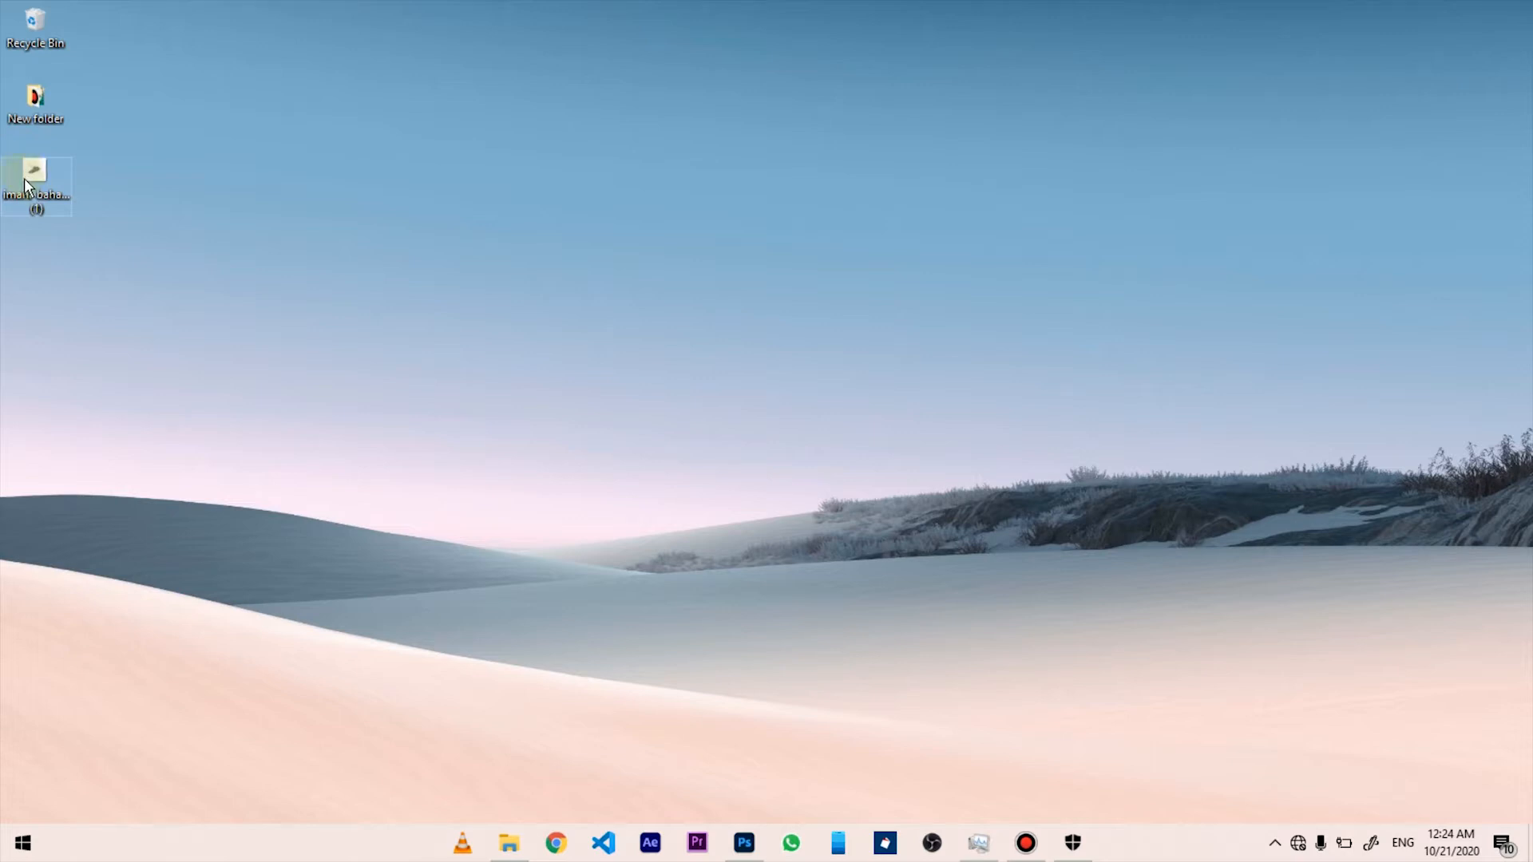
- Drag imani-bahati-LxVxPA1LOVM-unsplash (1).jpg from the desktop into Photoshop to open it
drag(24, 182, 756, 731)
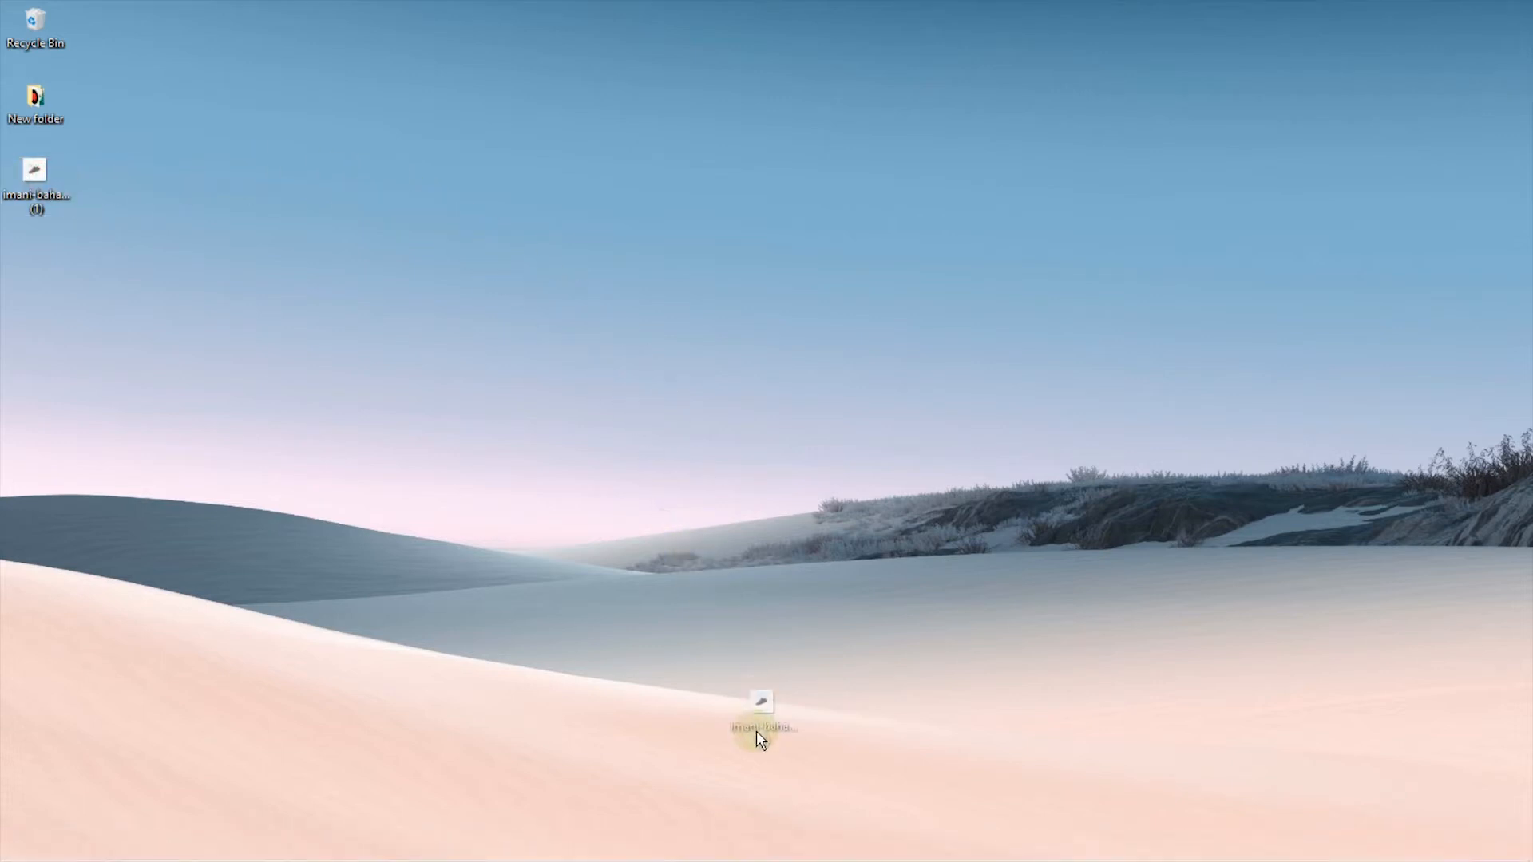
drag(801, 859, 853, 99)
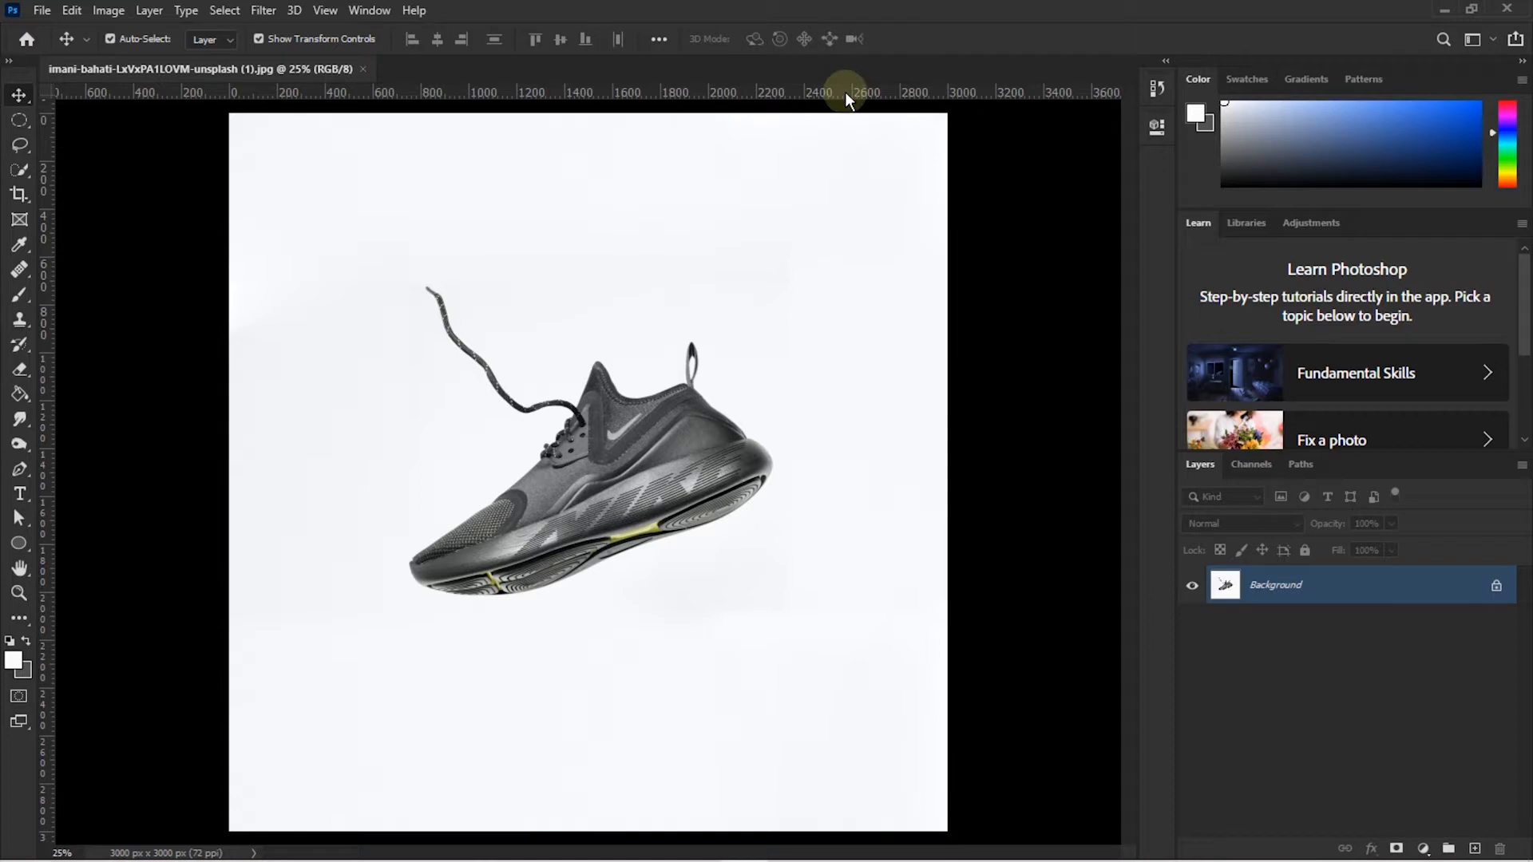
- Switch to the Essentials (Default) workspace
click(382, 12)
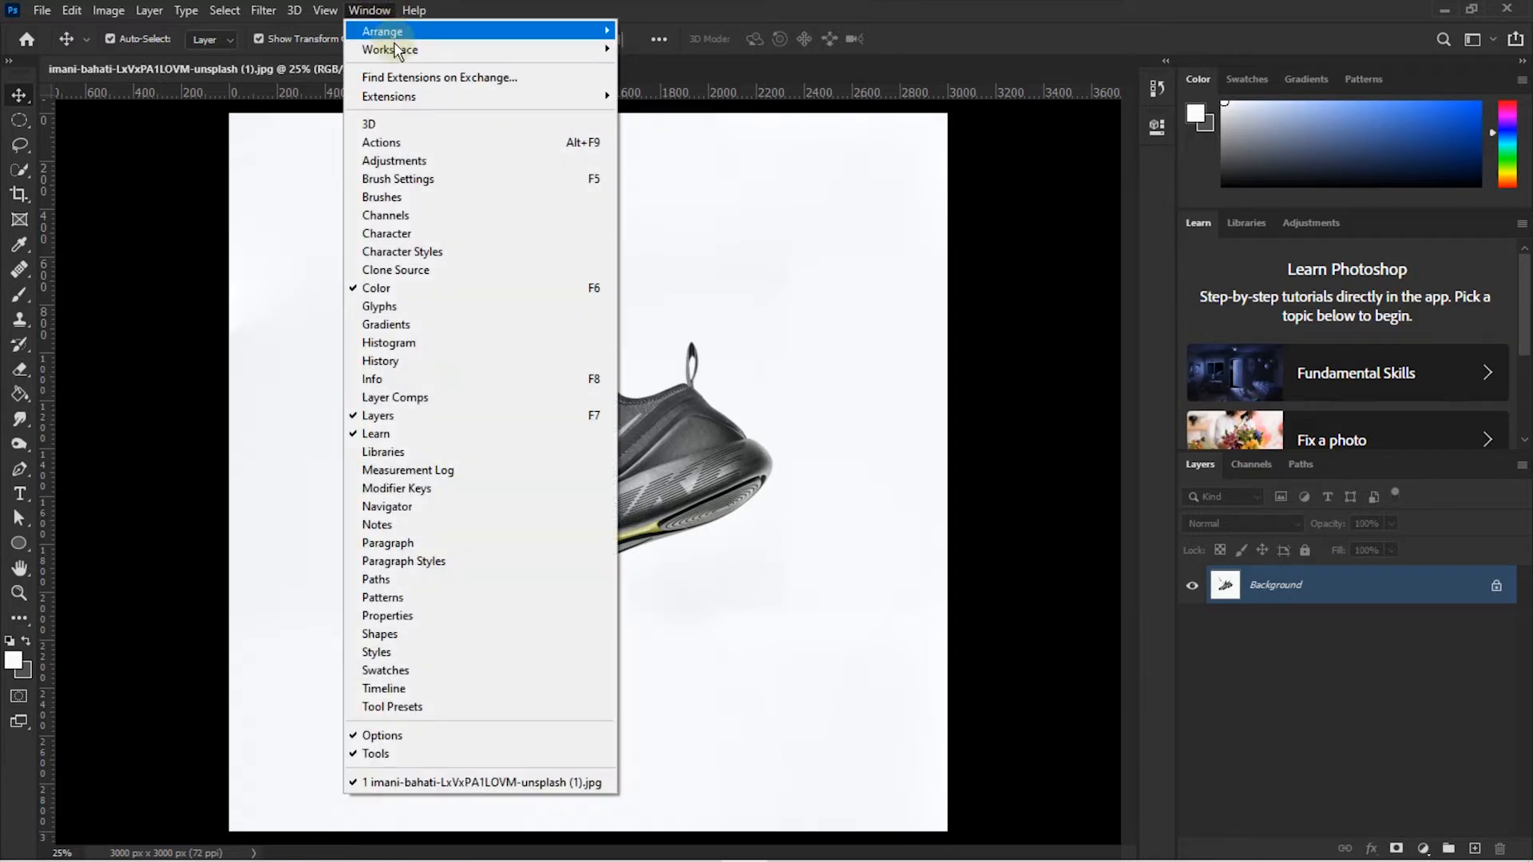
mouse_move(399, 50)
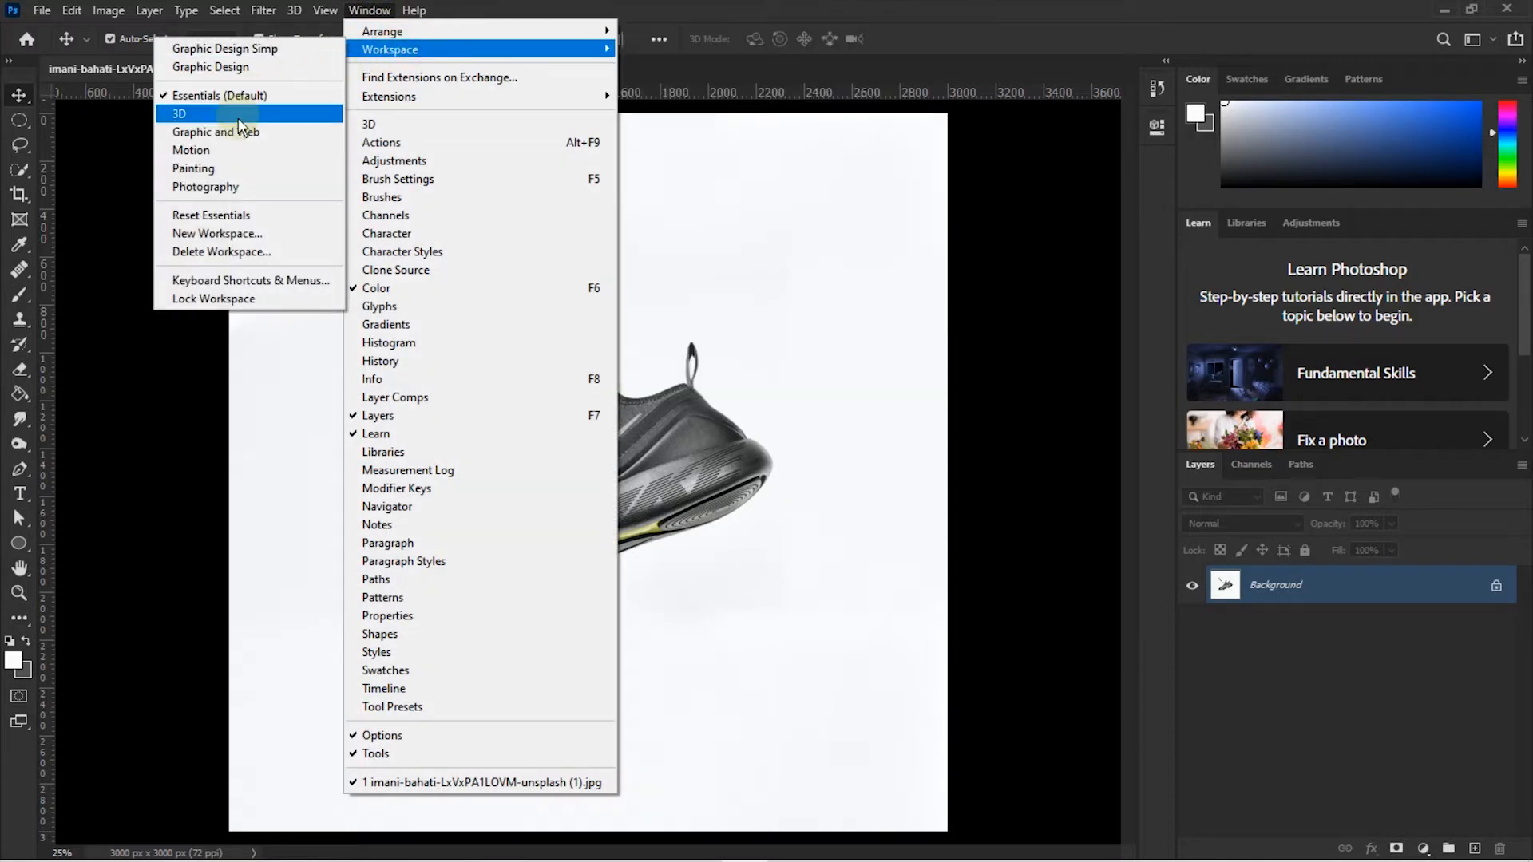
click(228, 97)
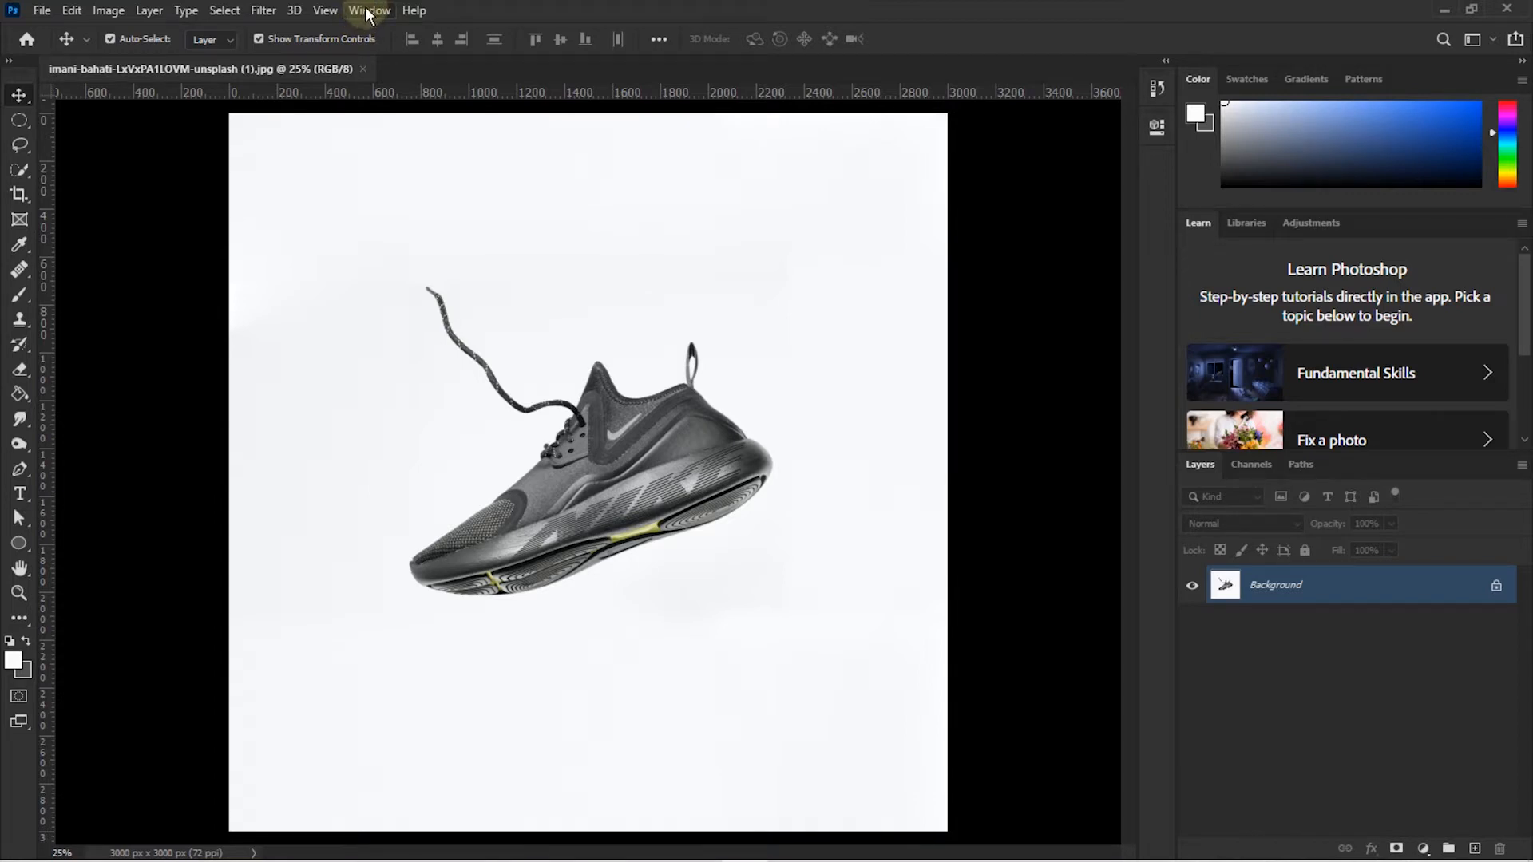
- Reset the Essentials workspace to its default panel layout
click(368, 11)
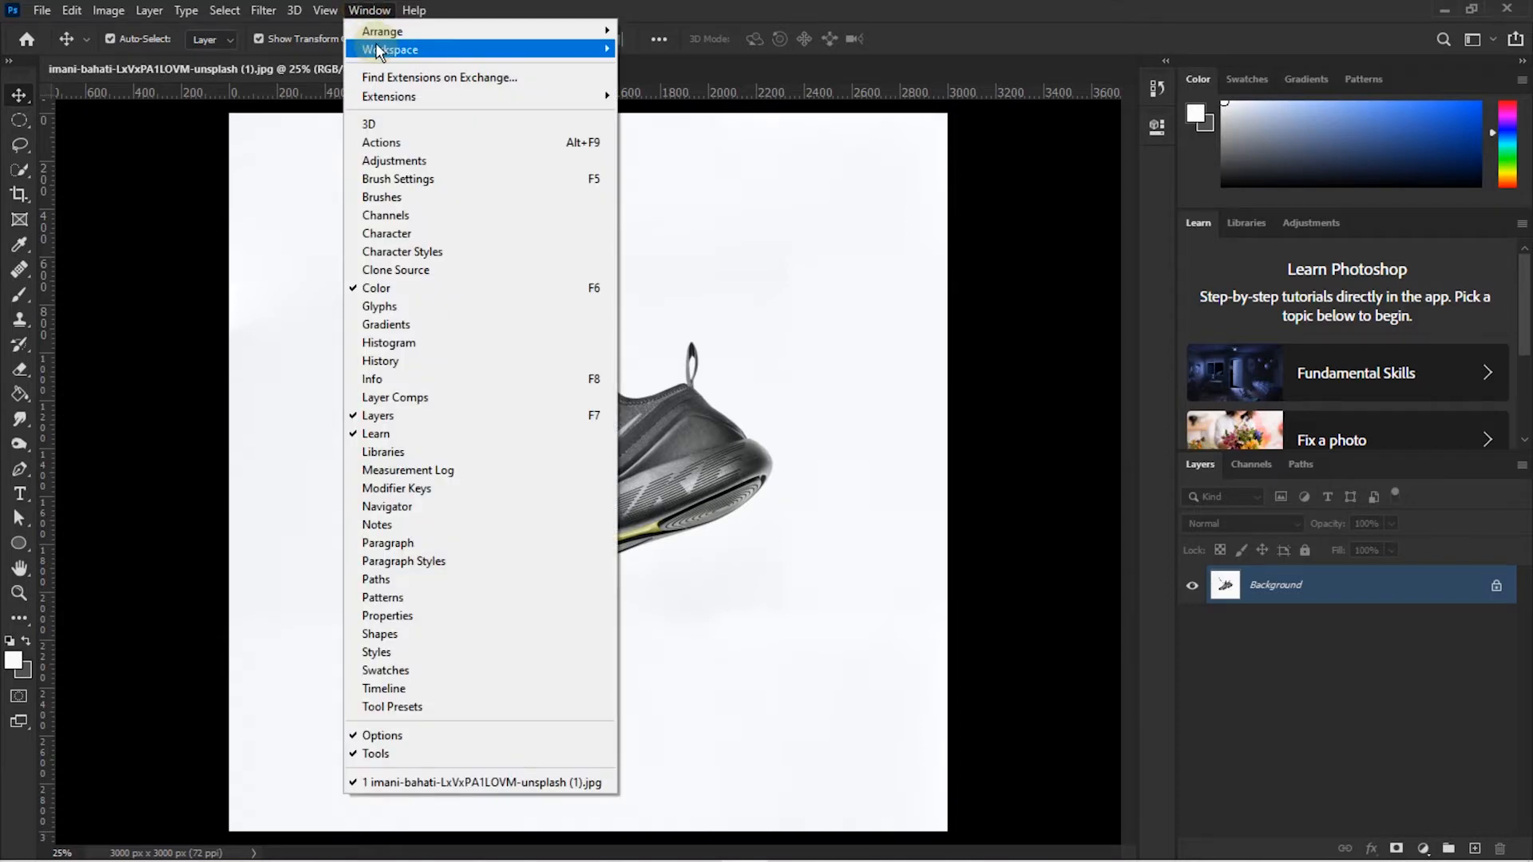
mouse_move(376, 48)
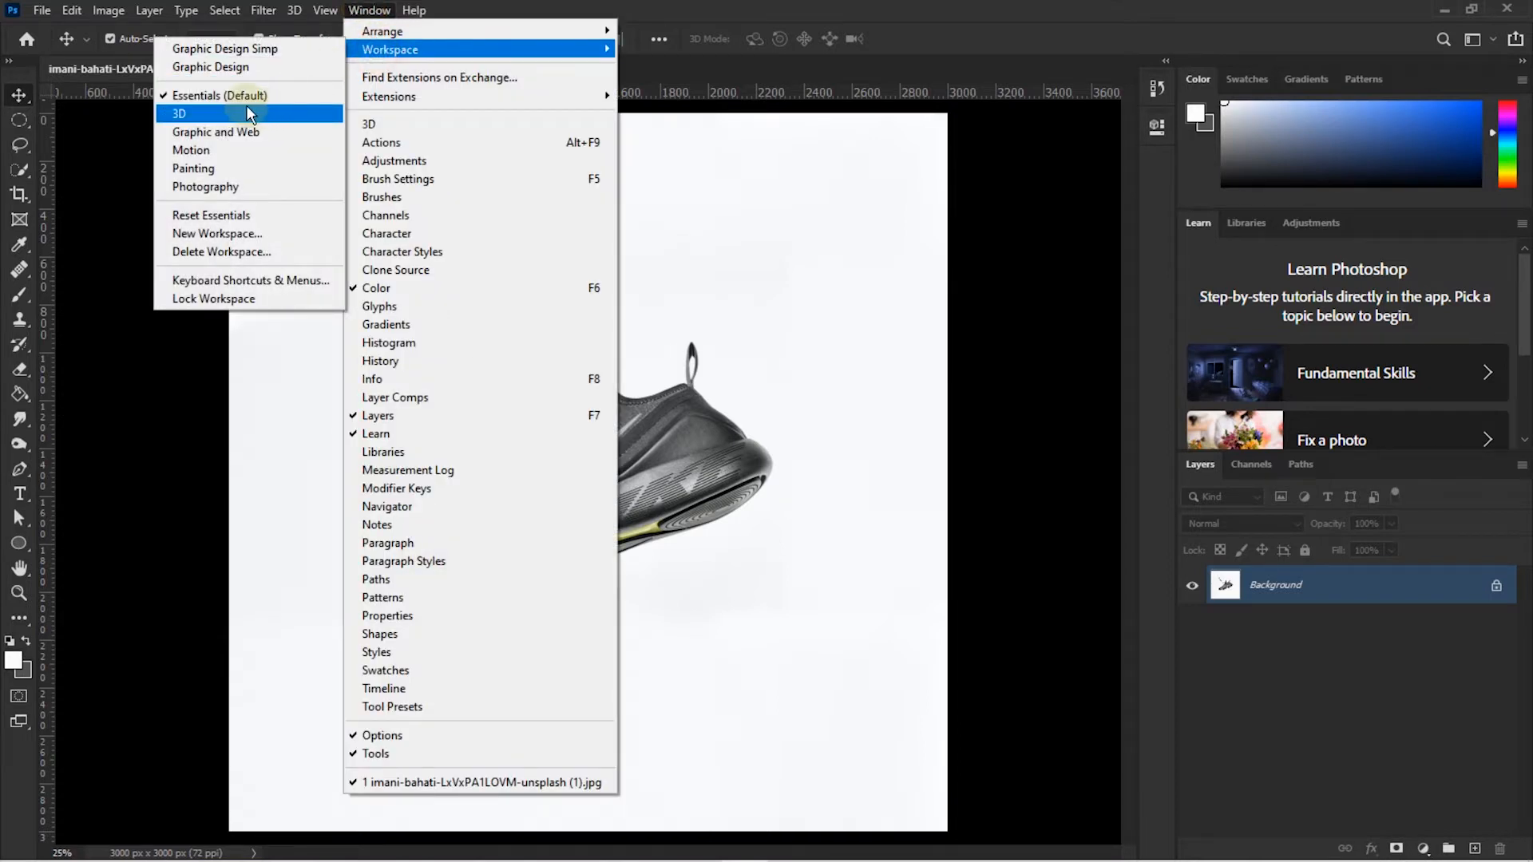
click(230, 214)
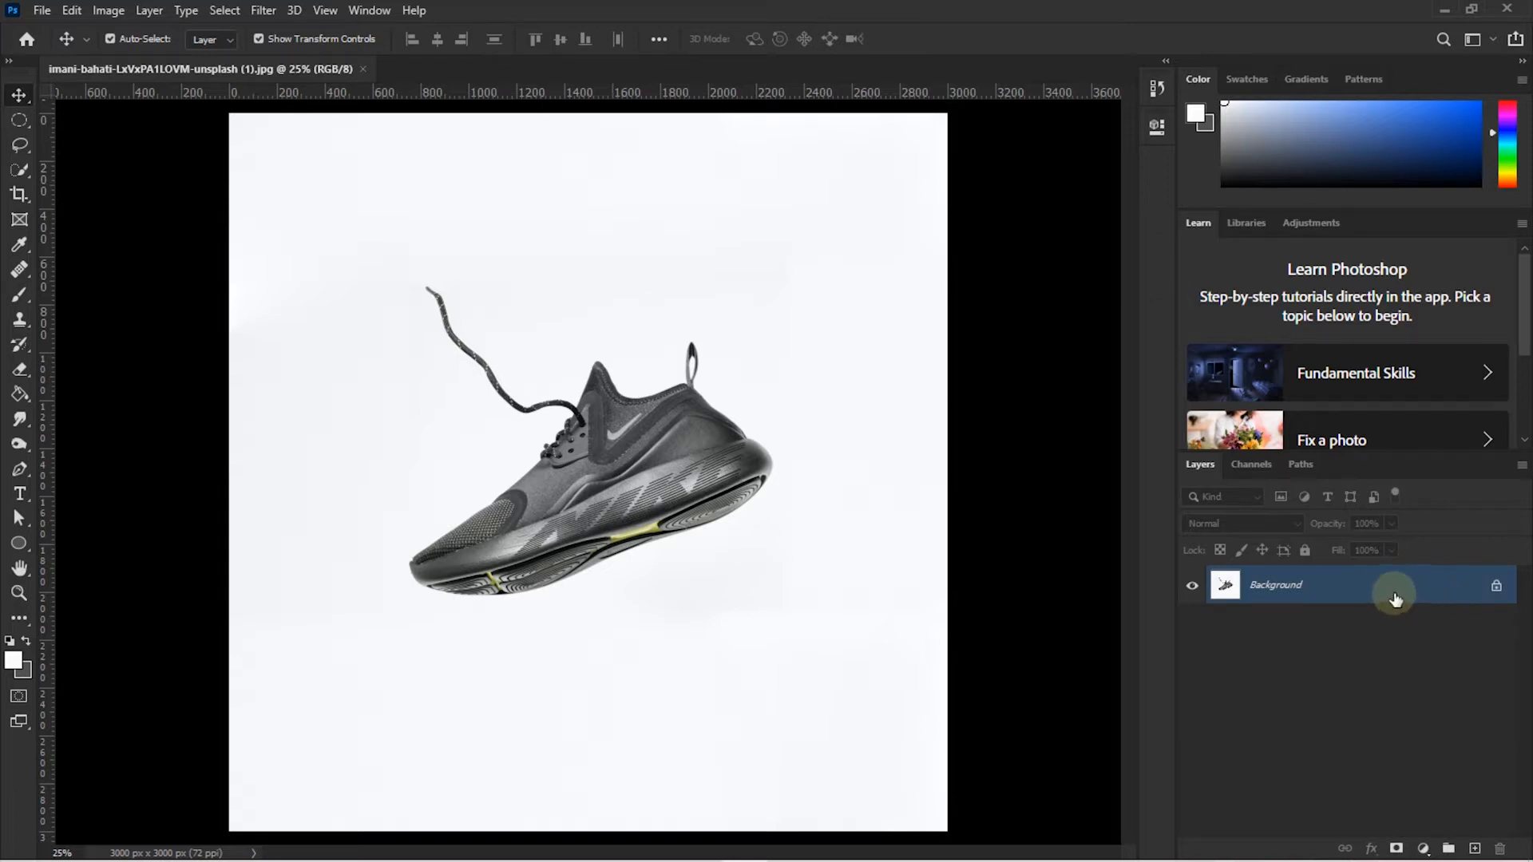
- Undo a stray Background copy, then duplicate the photo as Layer 1 with Ctrl+J
drag(1380, 589, 1479, 850)
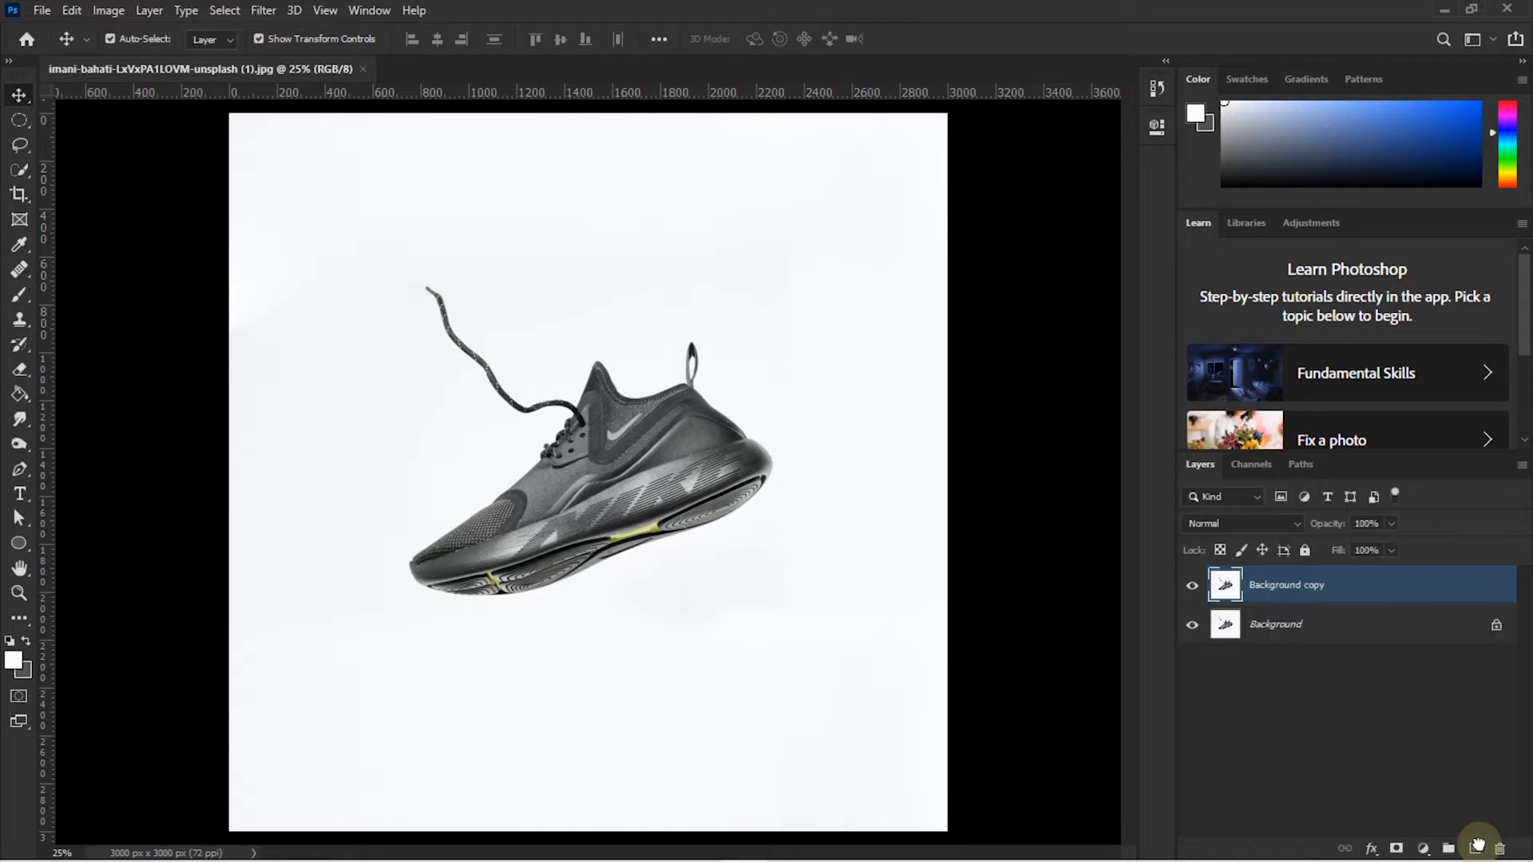
key(ctrl+z)
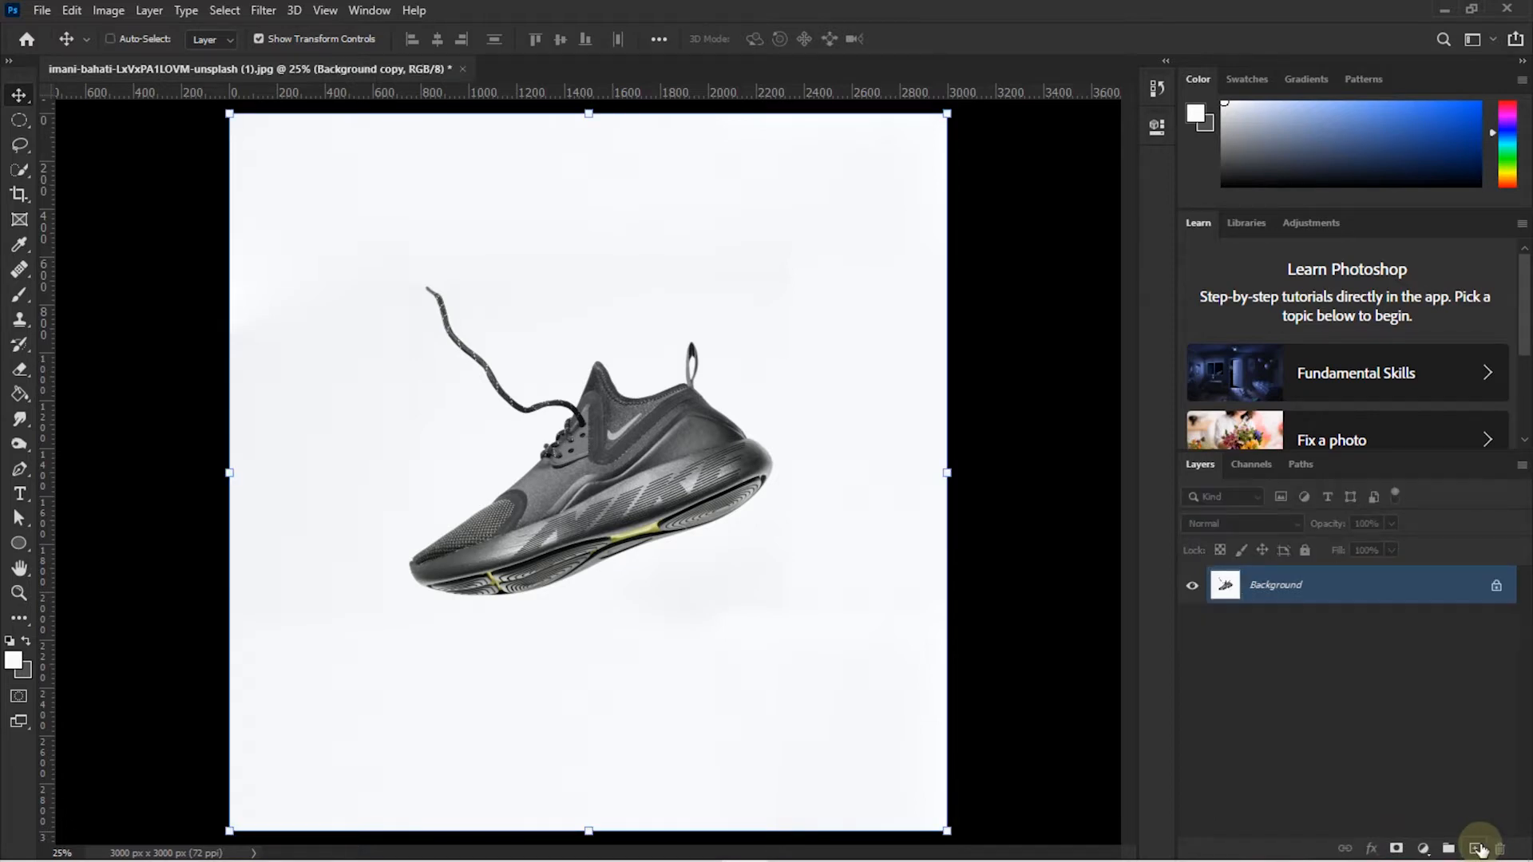
key(ctrl+j)
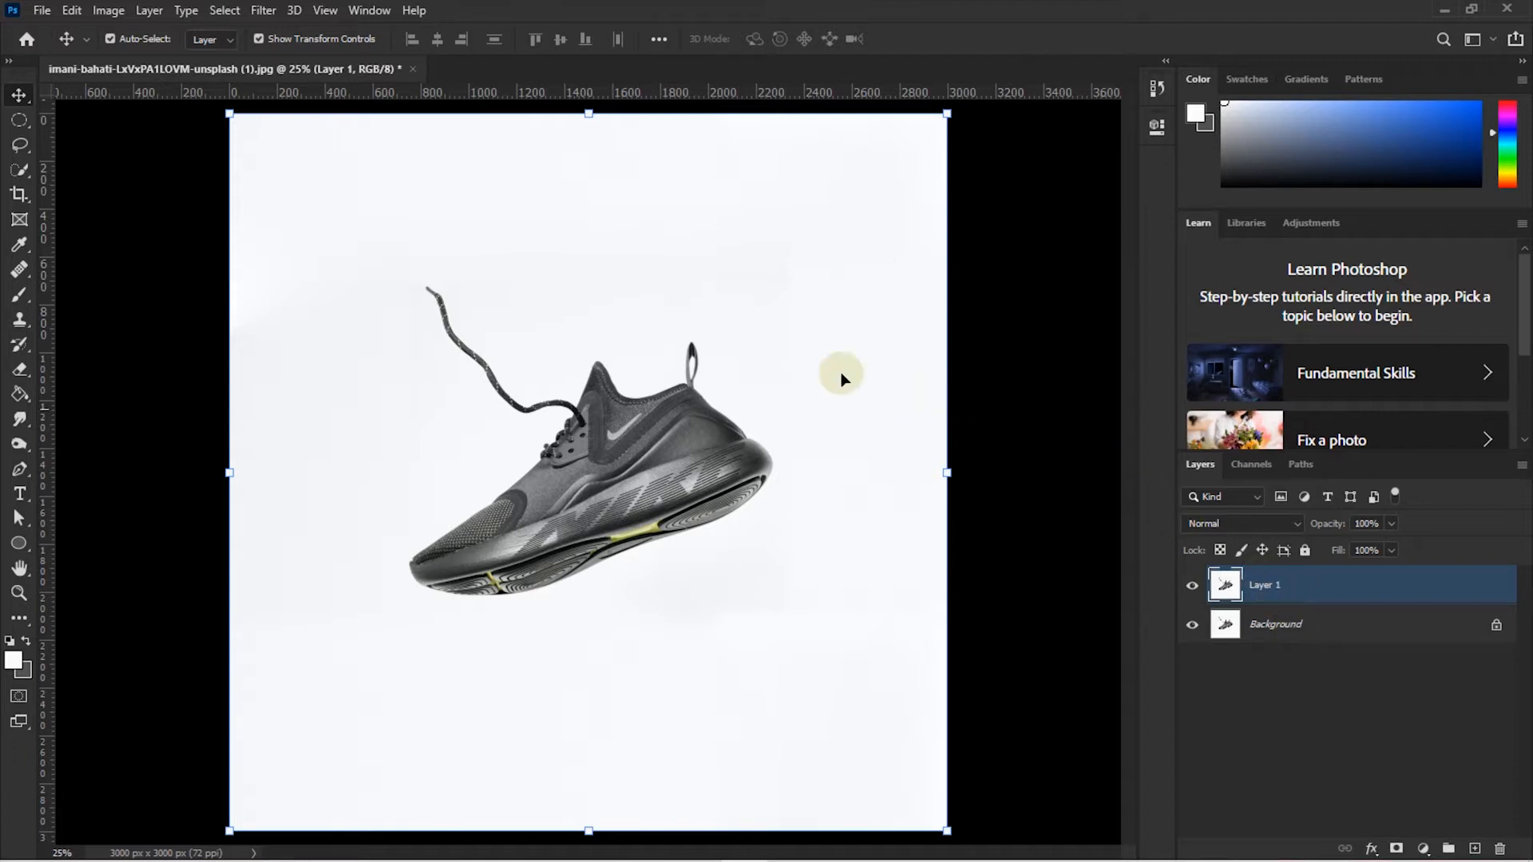
- Open Color Range with Fuzziness 0, Selection Preview None, and Select on Sampled Colors
click(223, 11)
click(274, 197)
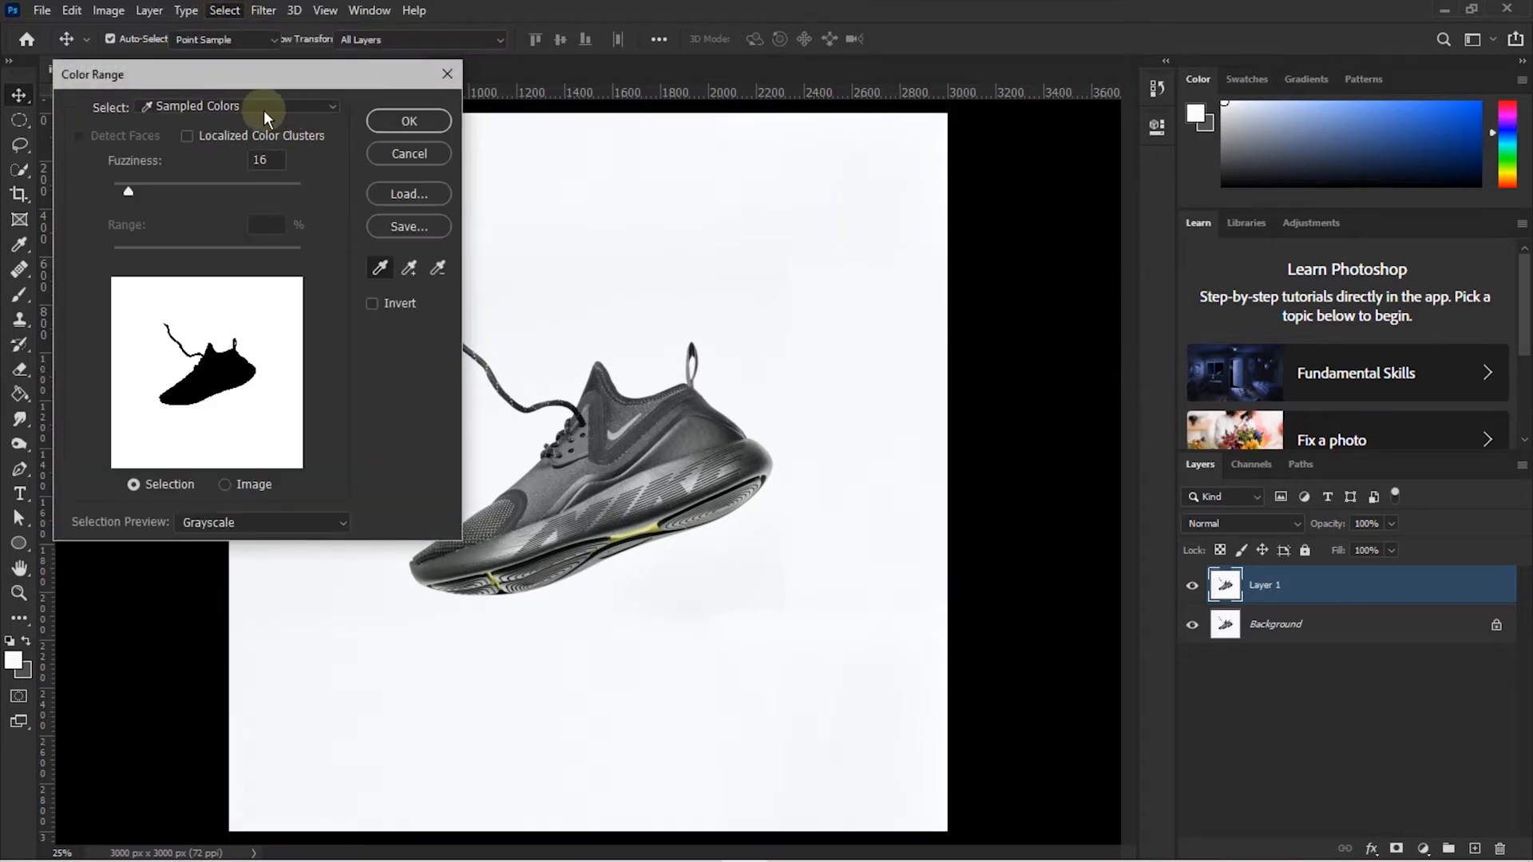
drag(194, 77, 1119, 94)
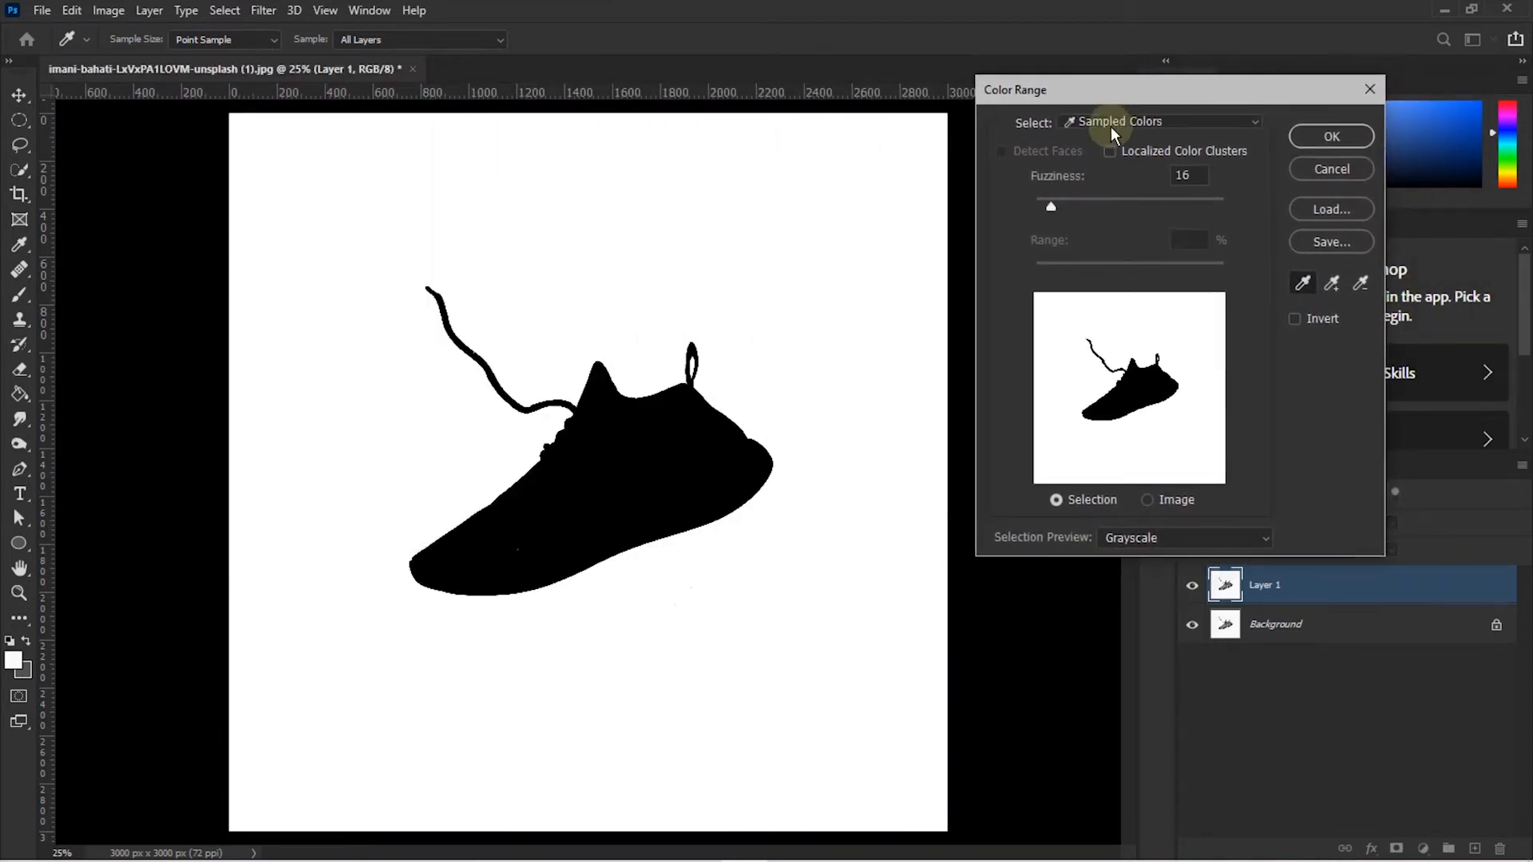
drag(1051, 206, 1010, 204)
click(1205, 535)
click(1129, 555)
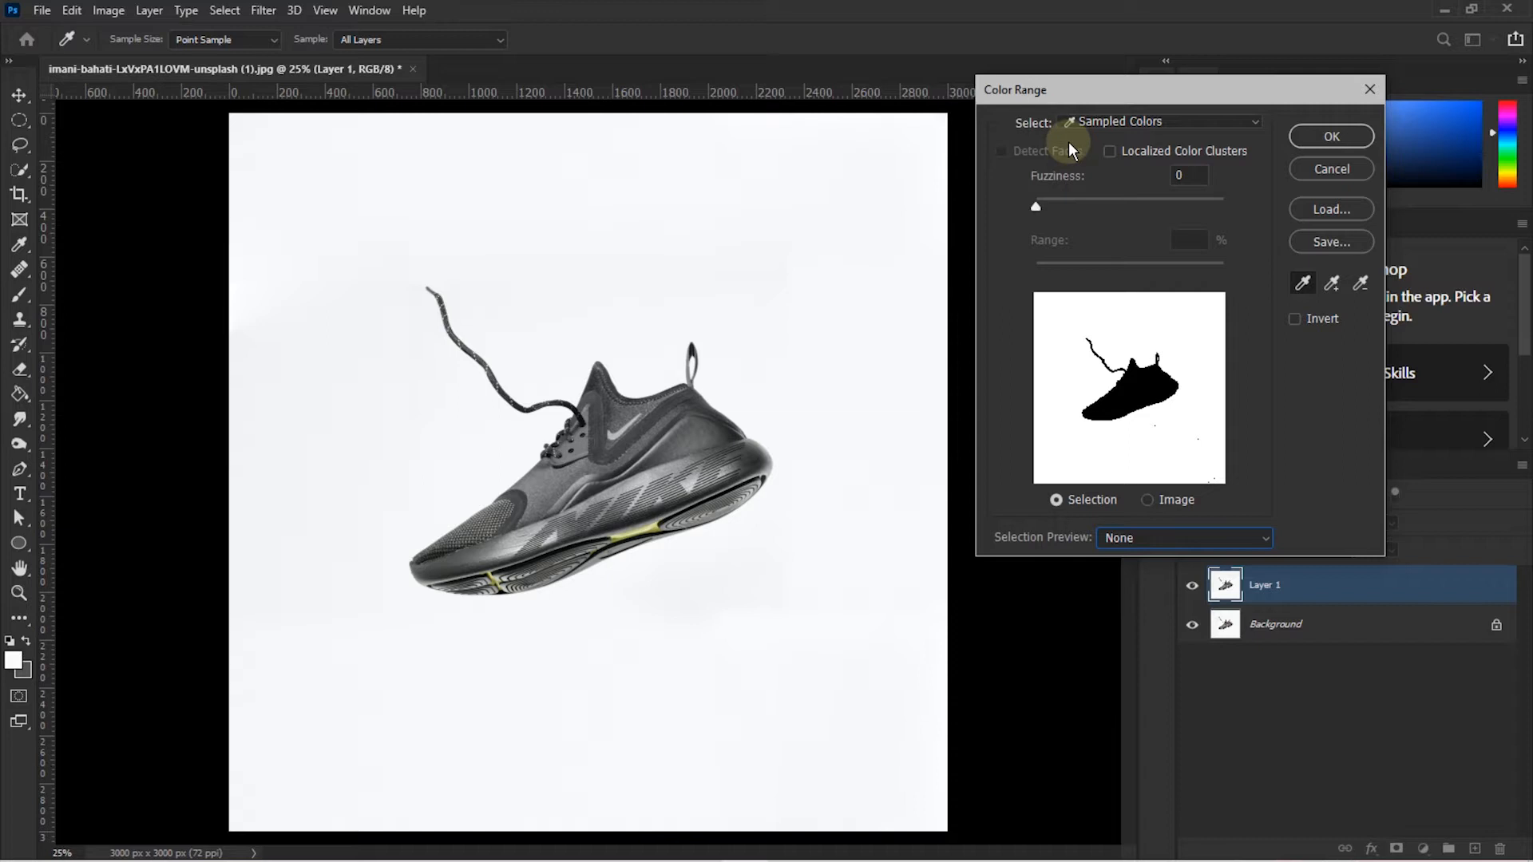
click(1114, 122)
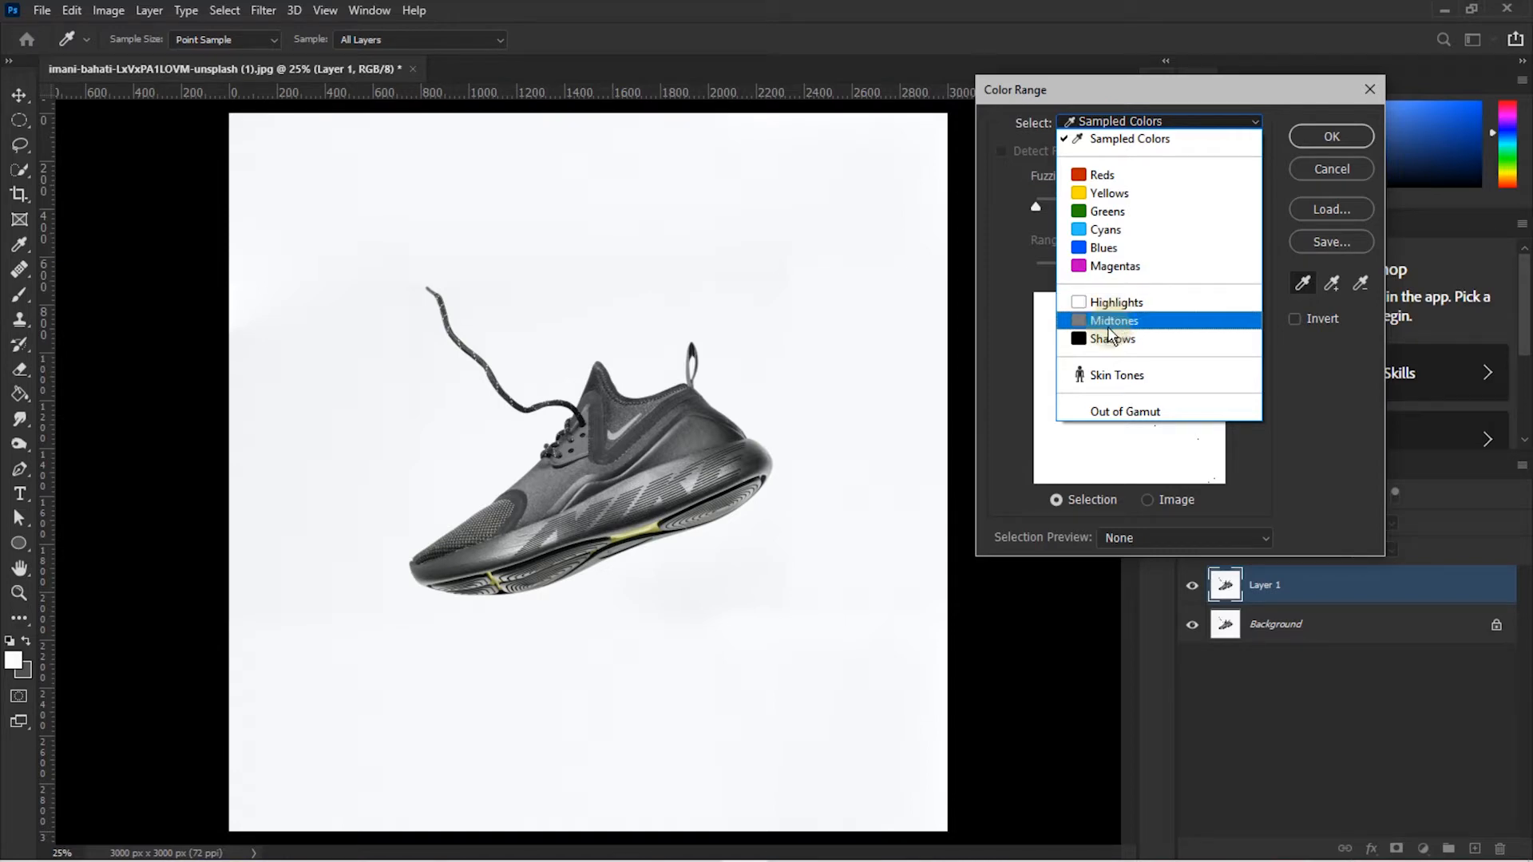
click(1138, 140)
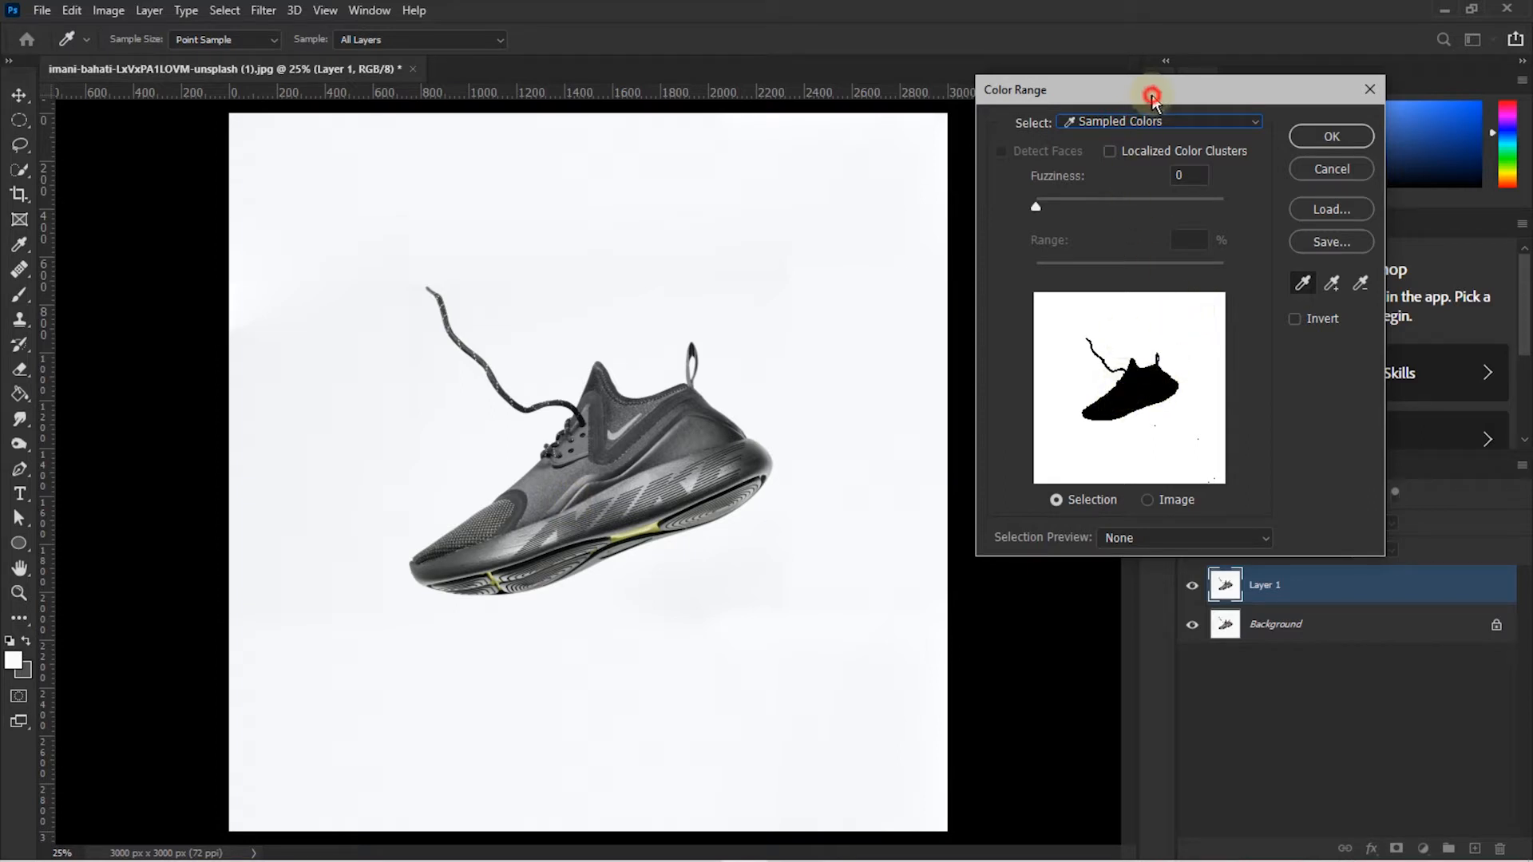
- Sample the white backdrop with the Color Range eyedropper, then pick the Add to Sample eyedropper
drag(1152, 96, 1000, 85)
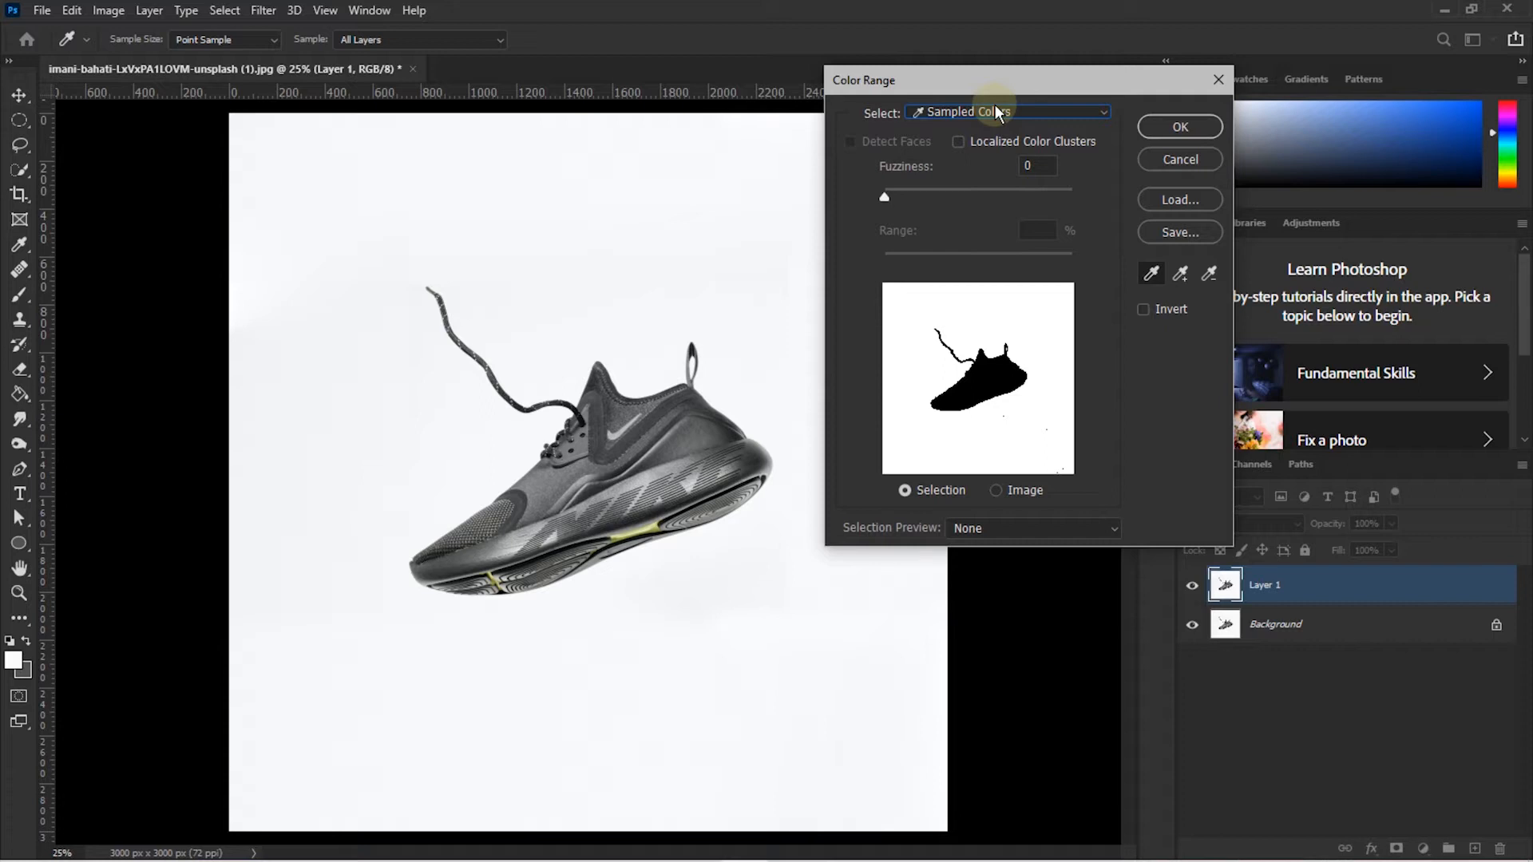
click(1152, 274)
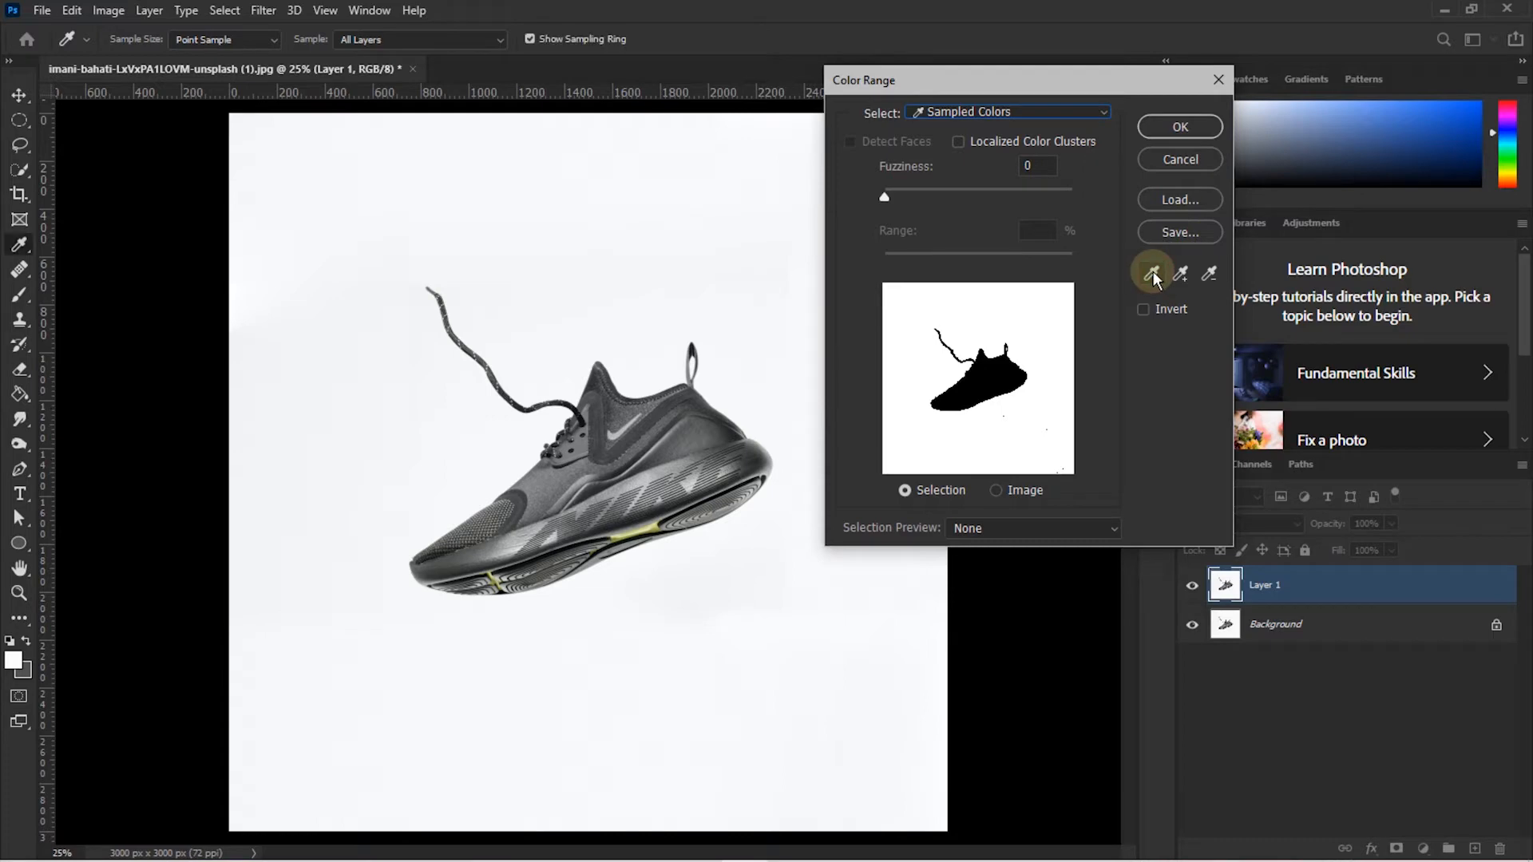
click(1153, 274)
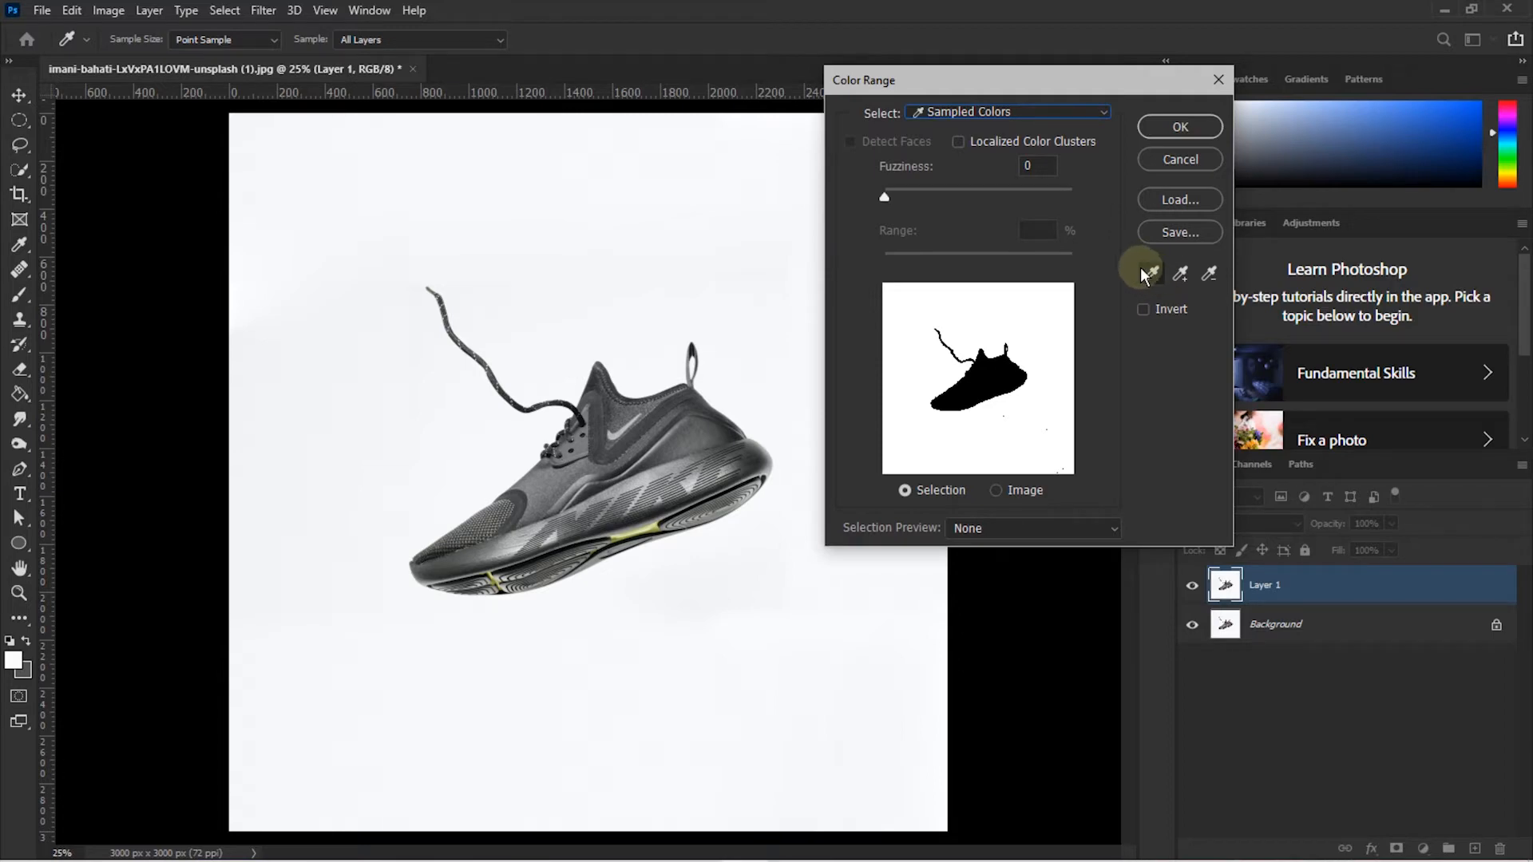
click(345, 208)
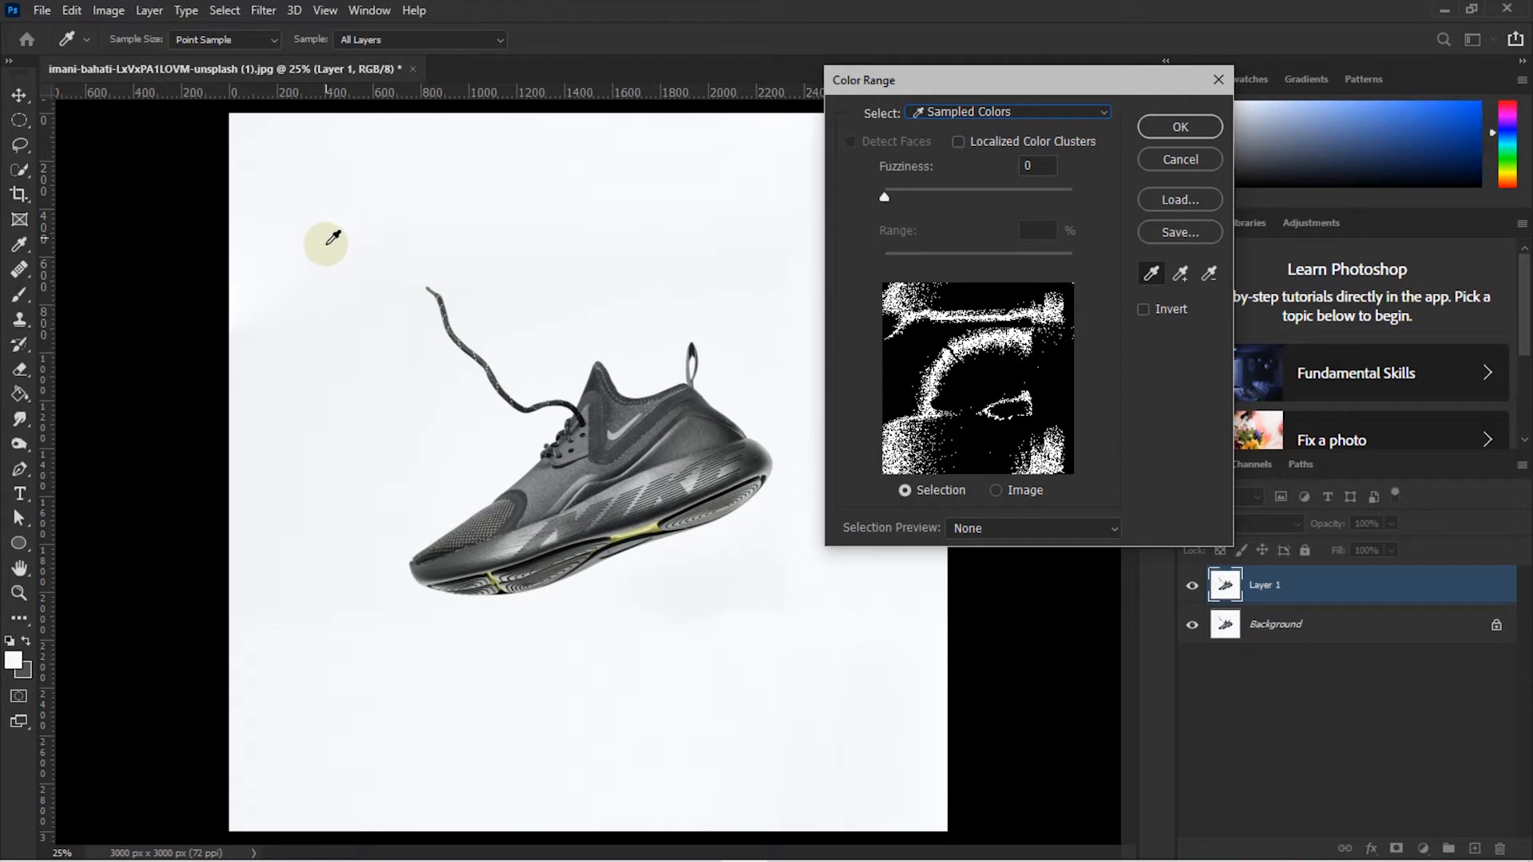
click(322, 382)
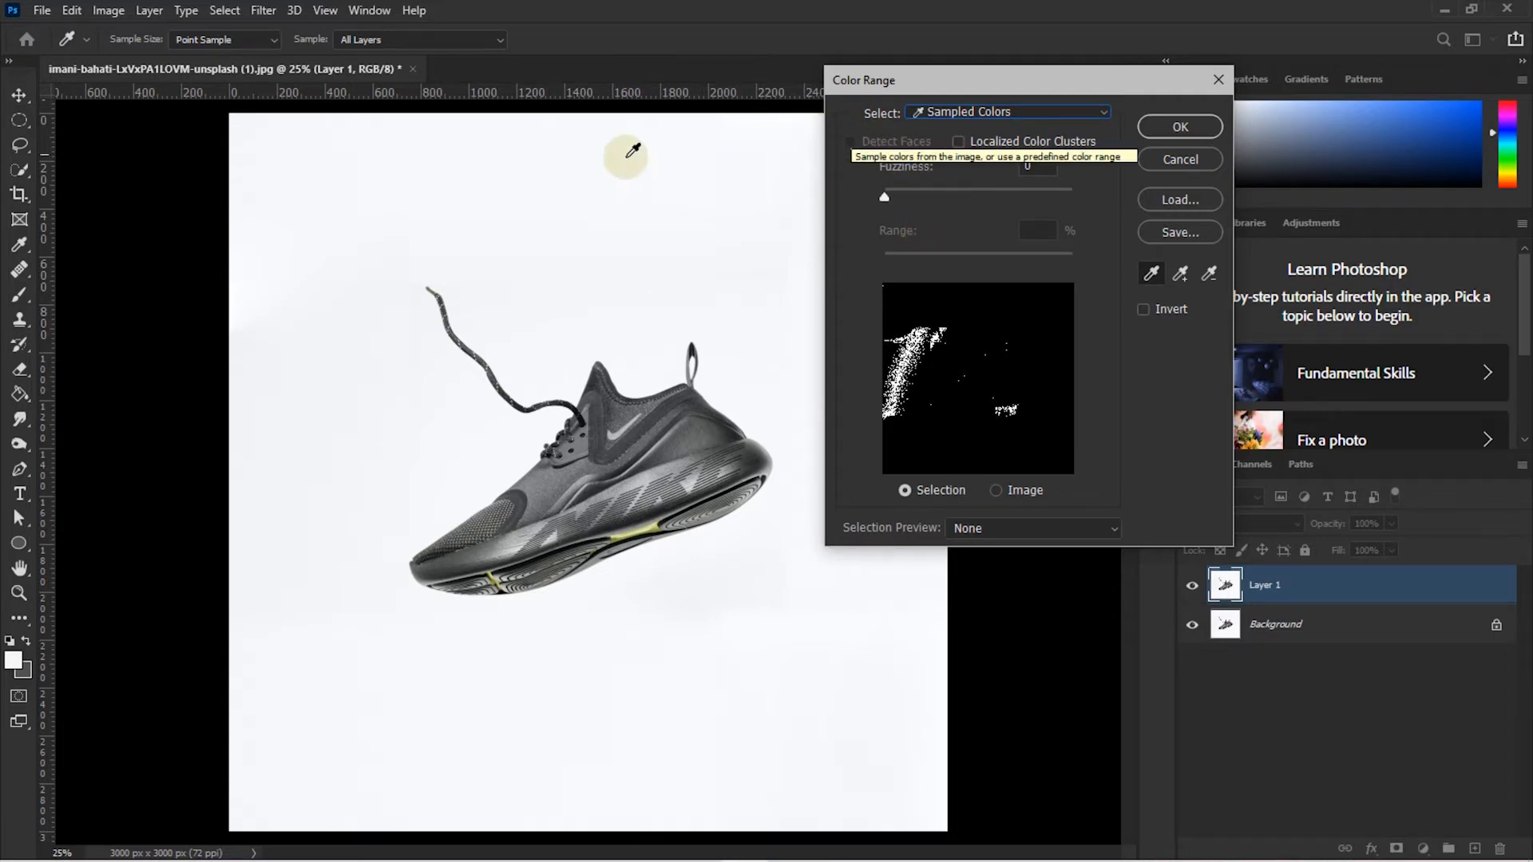
click(342, 194)
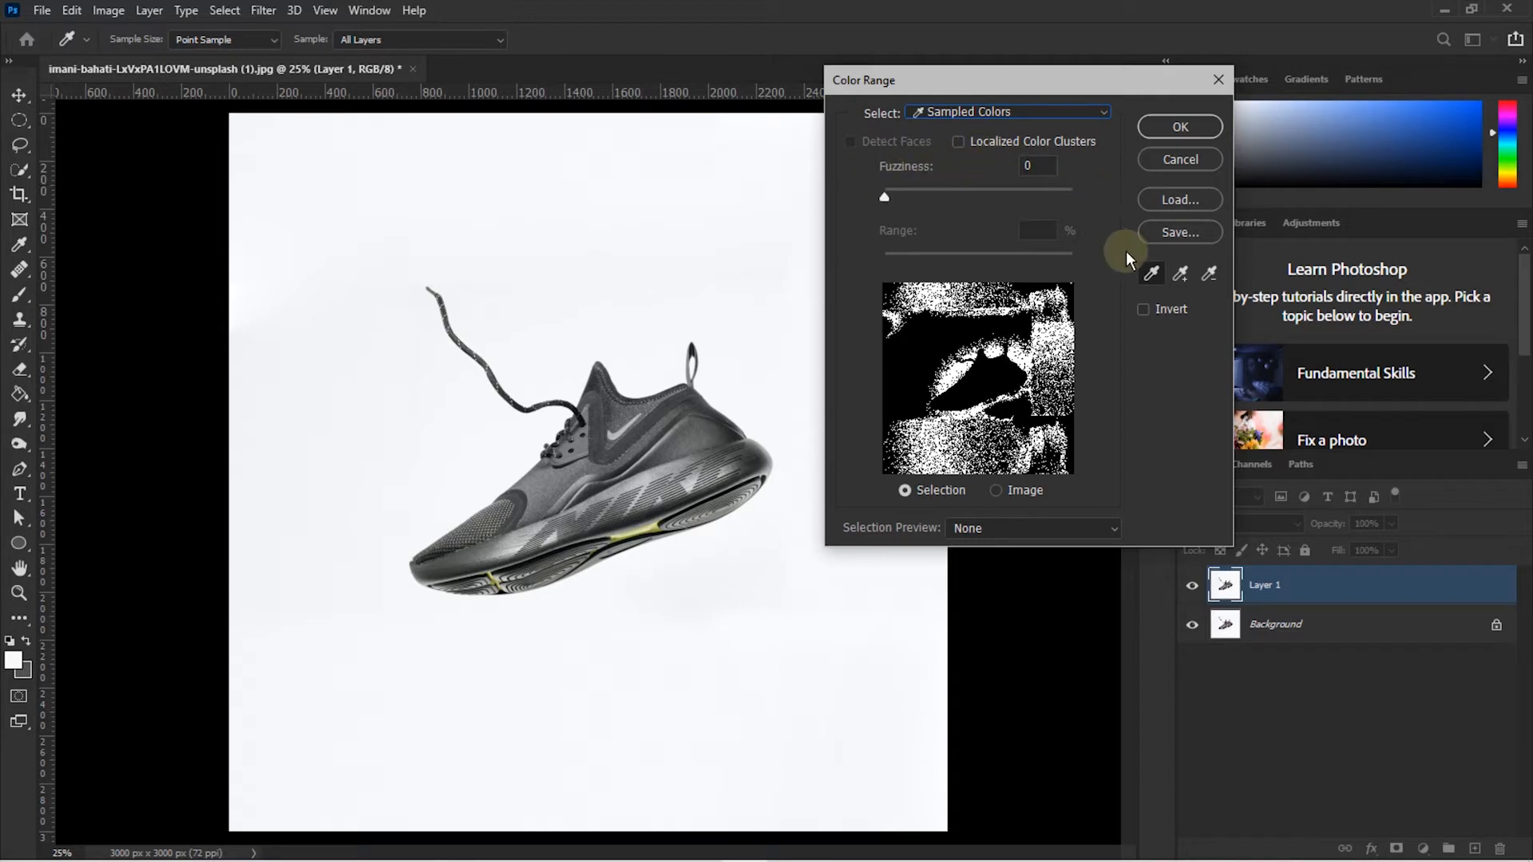
click(1181, 273)
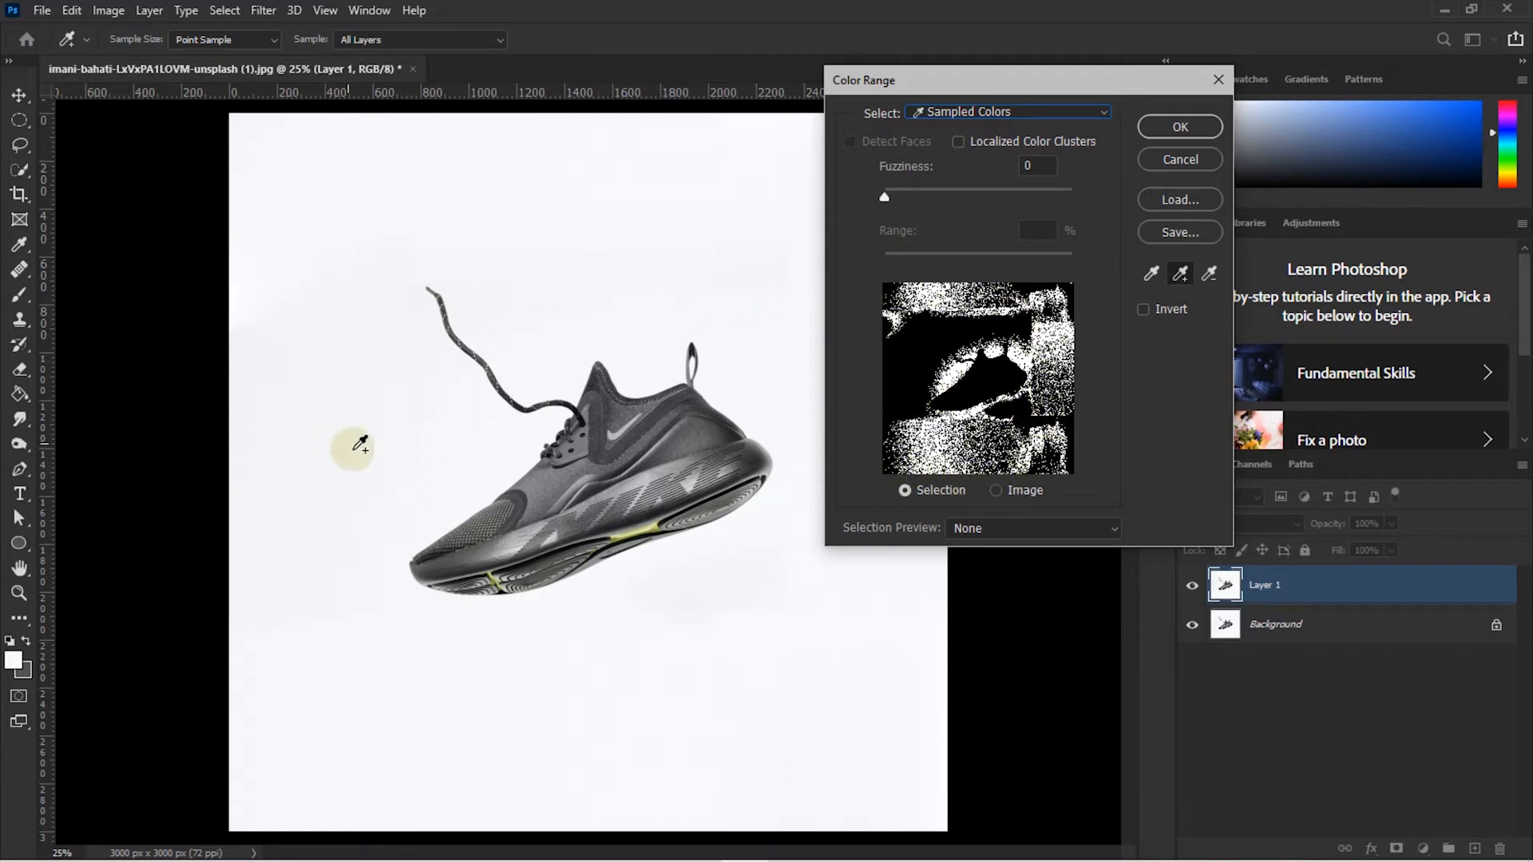
- Add the left, upper, and right background tones to the Color Range sample
click(328, 411)
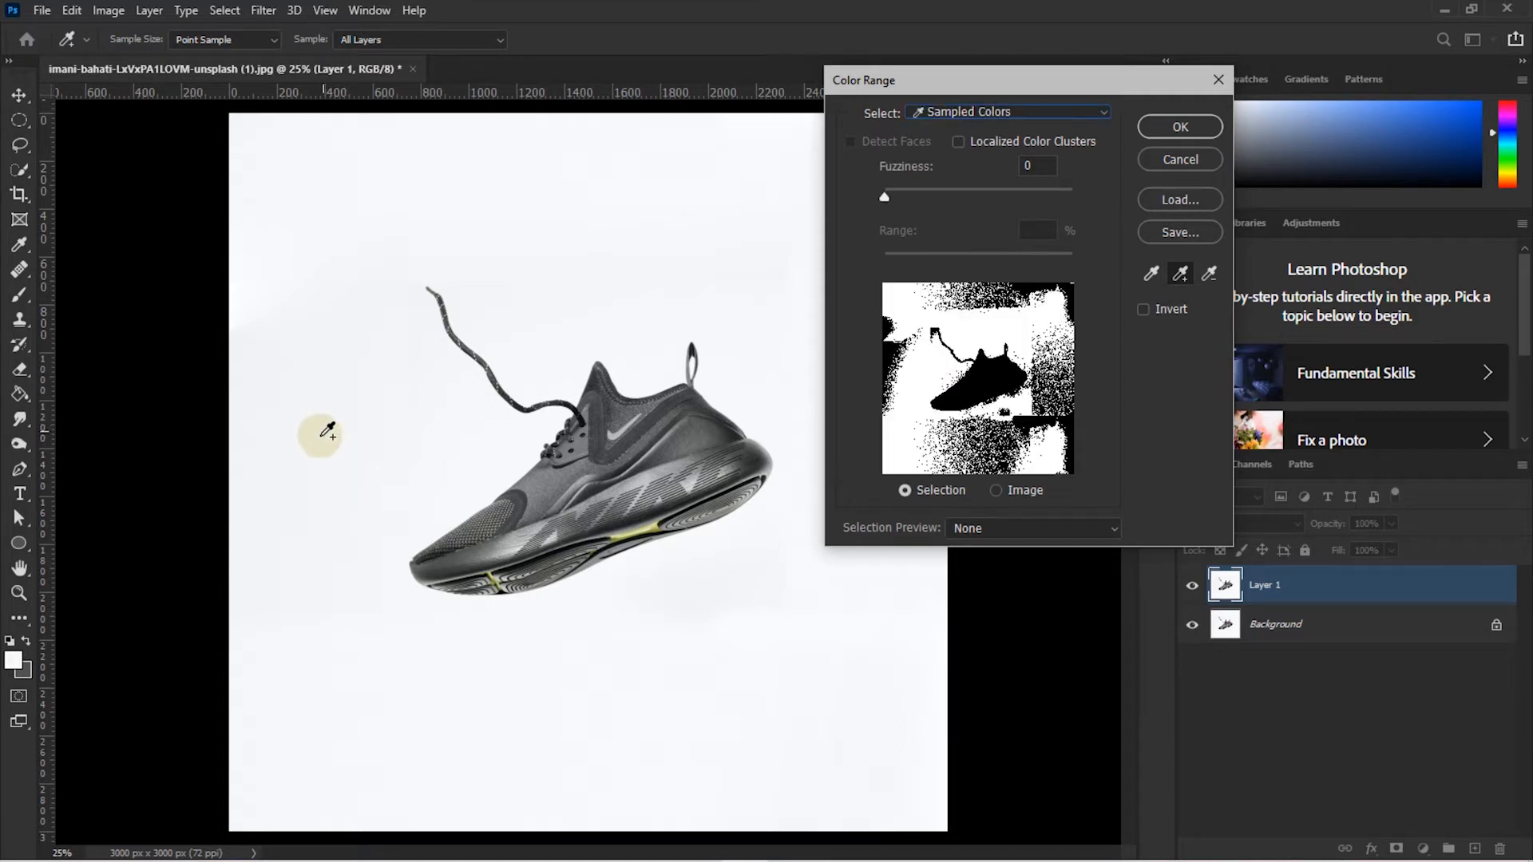
click(242, 411)
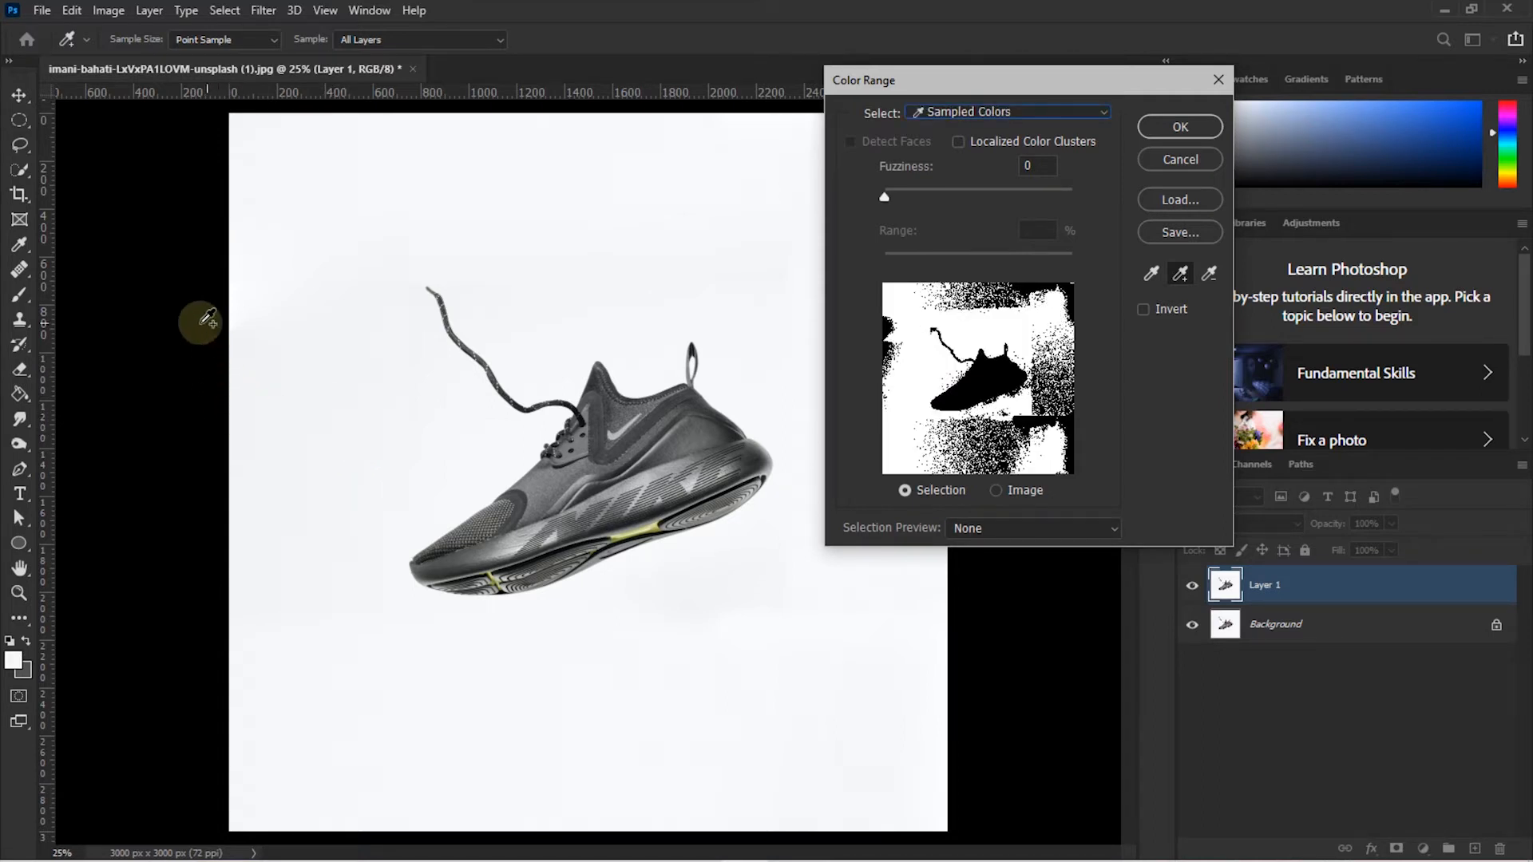
click(236, 397)
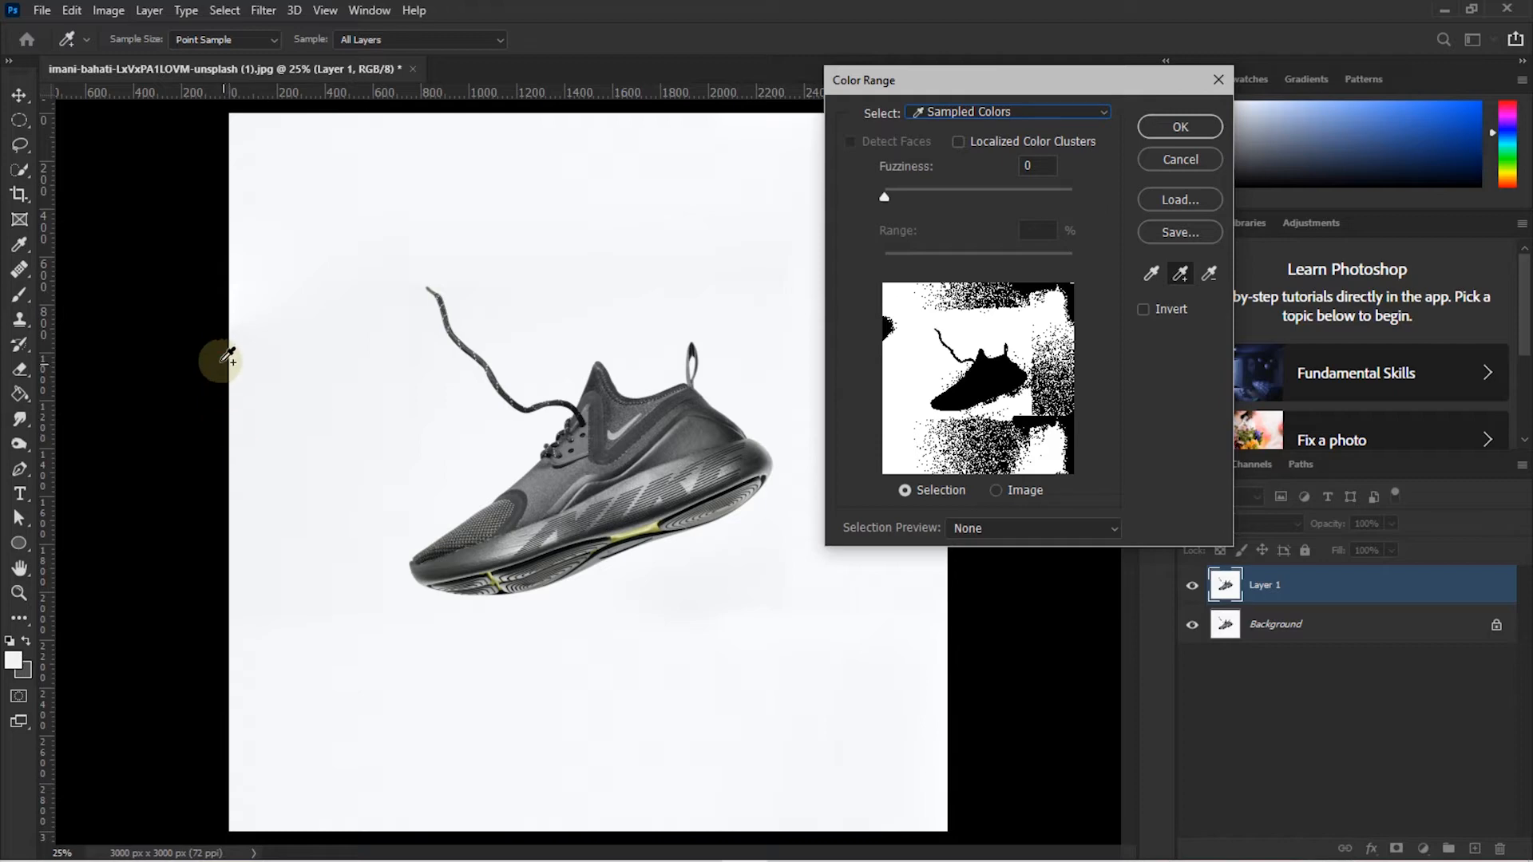
click(603, 118)
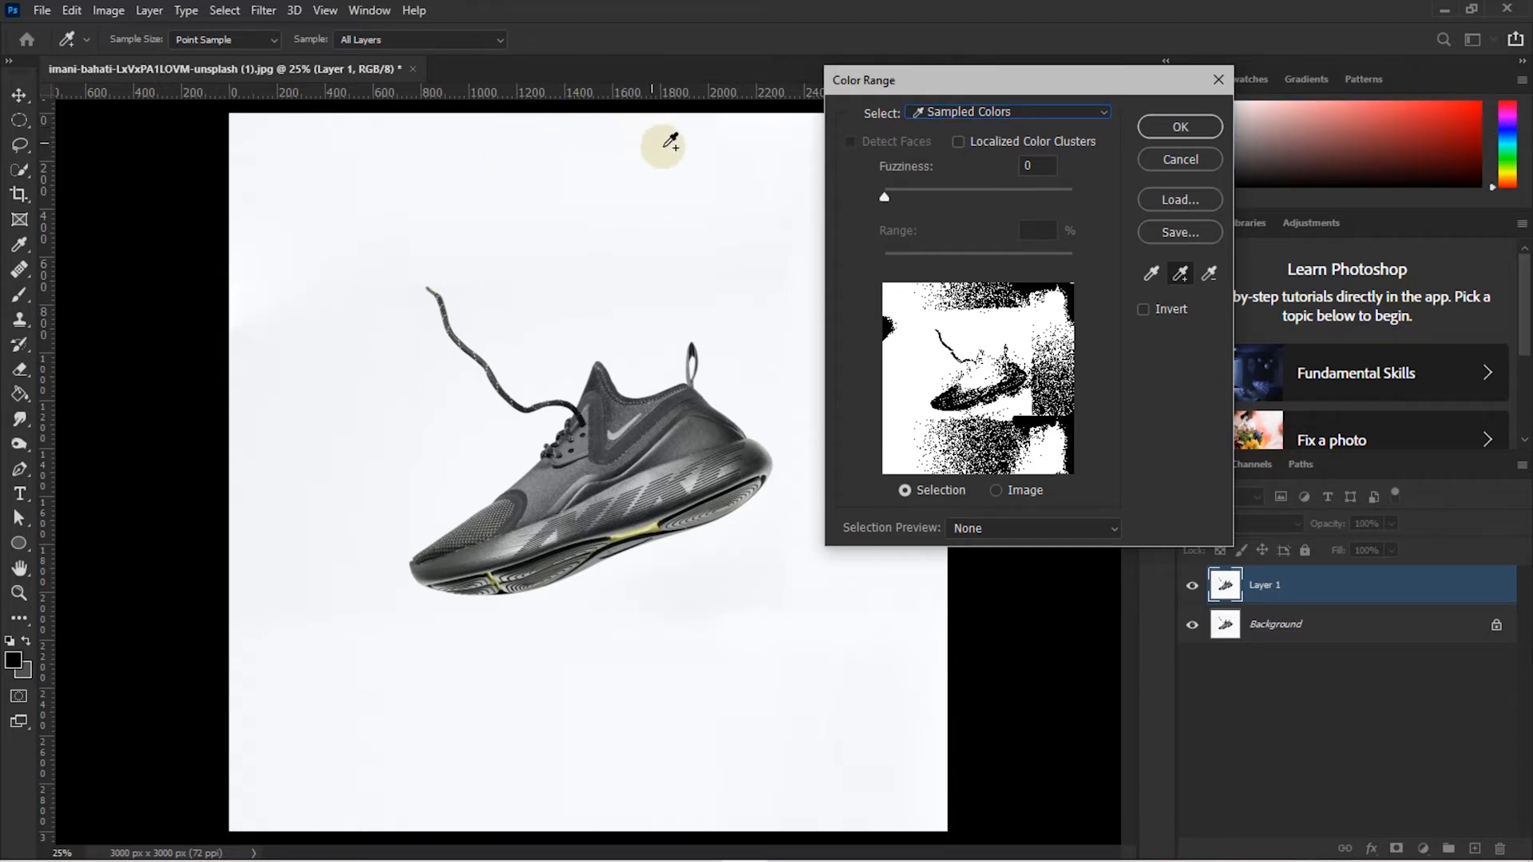
click(709, 130)
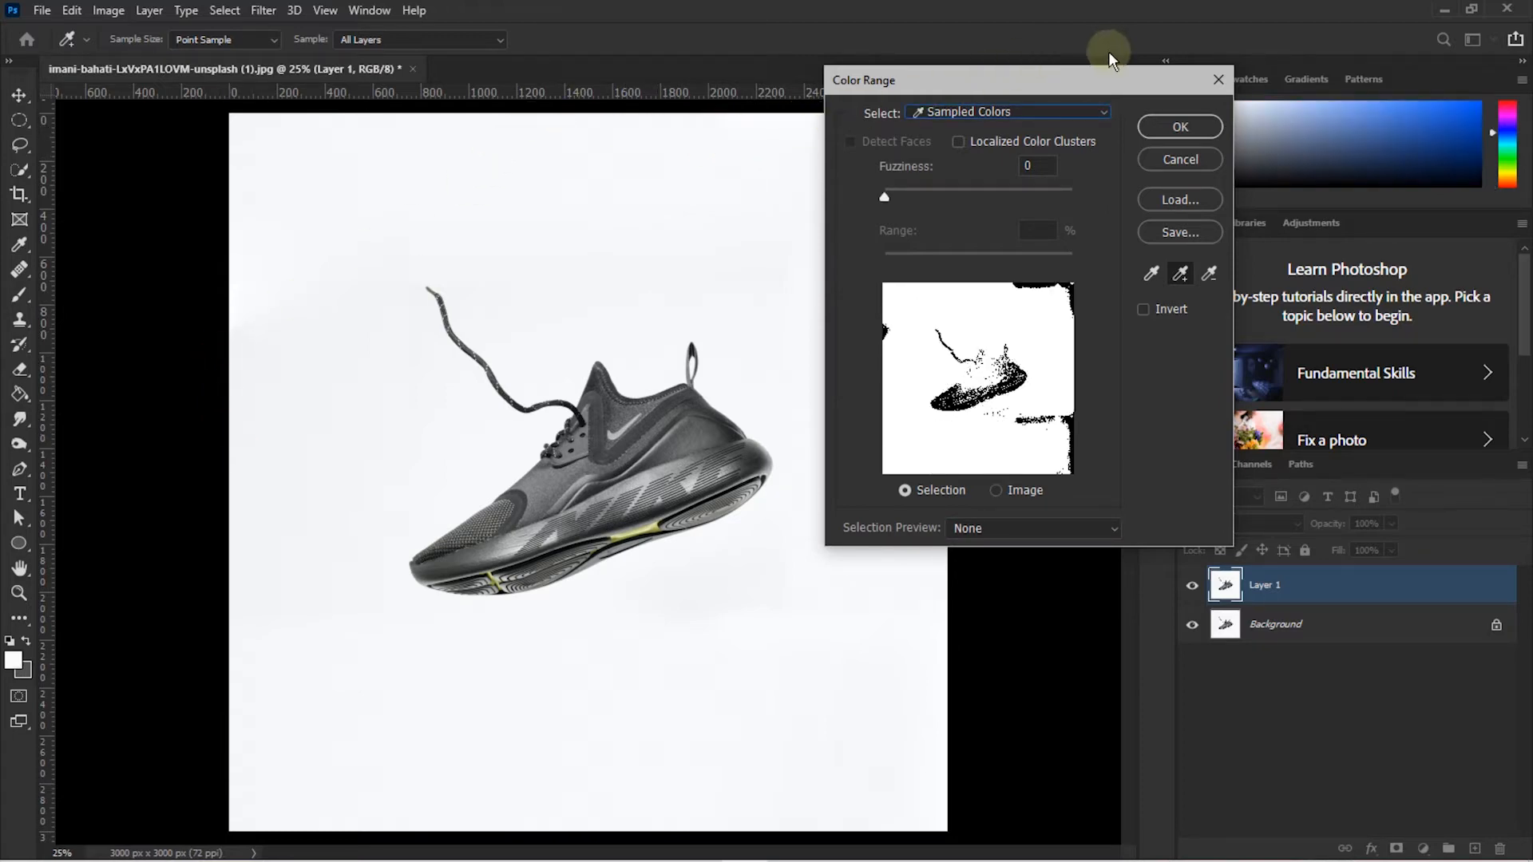
drag(1077, 80, 1173, 77)
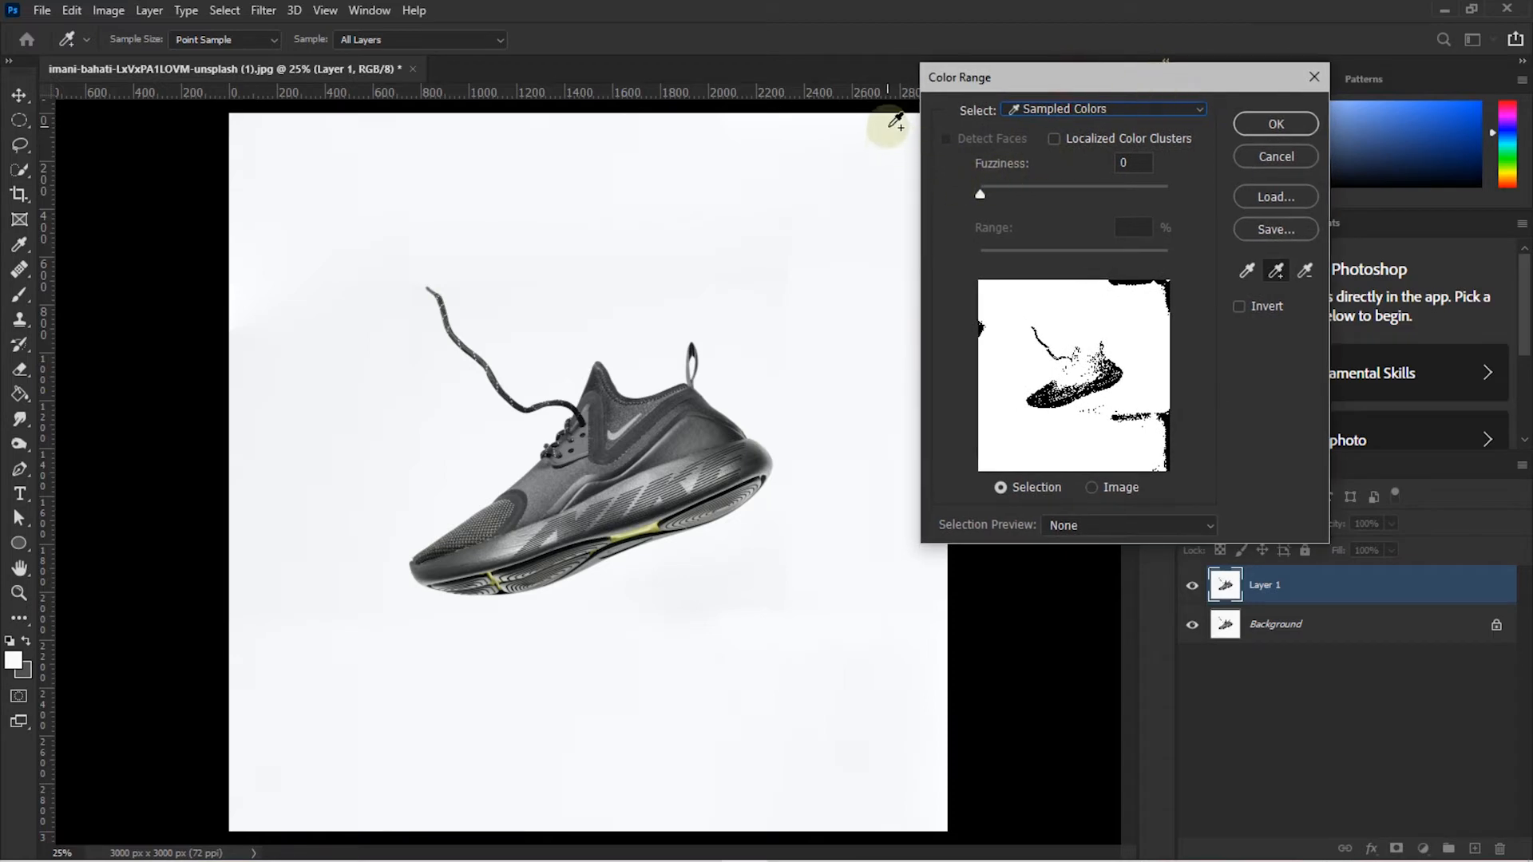
click(896, 145)
click(925, 632)
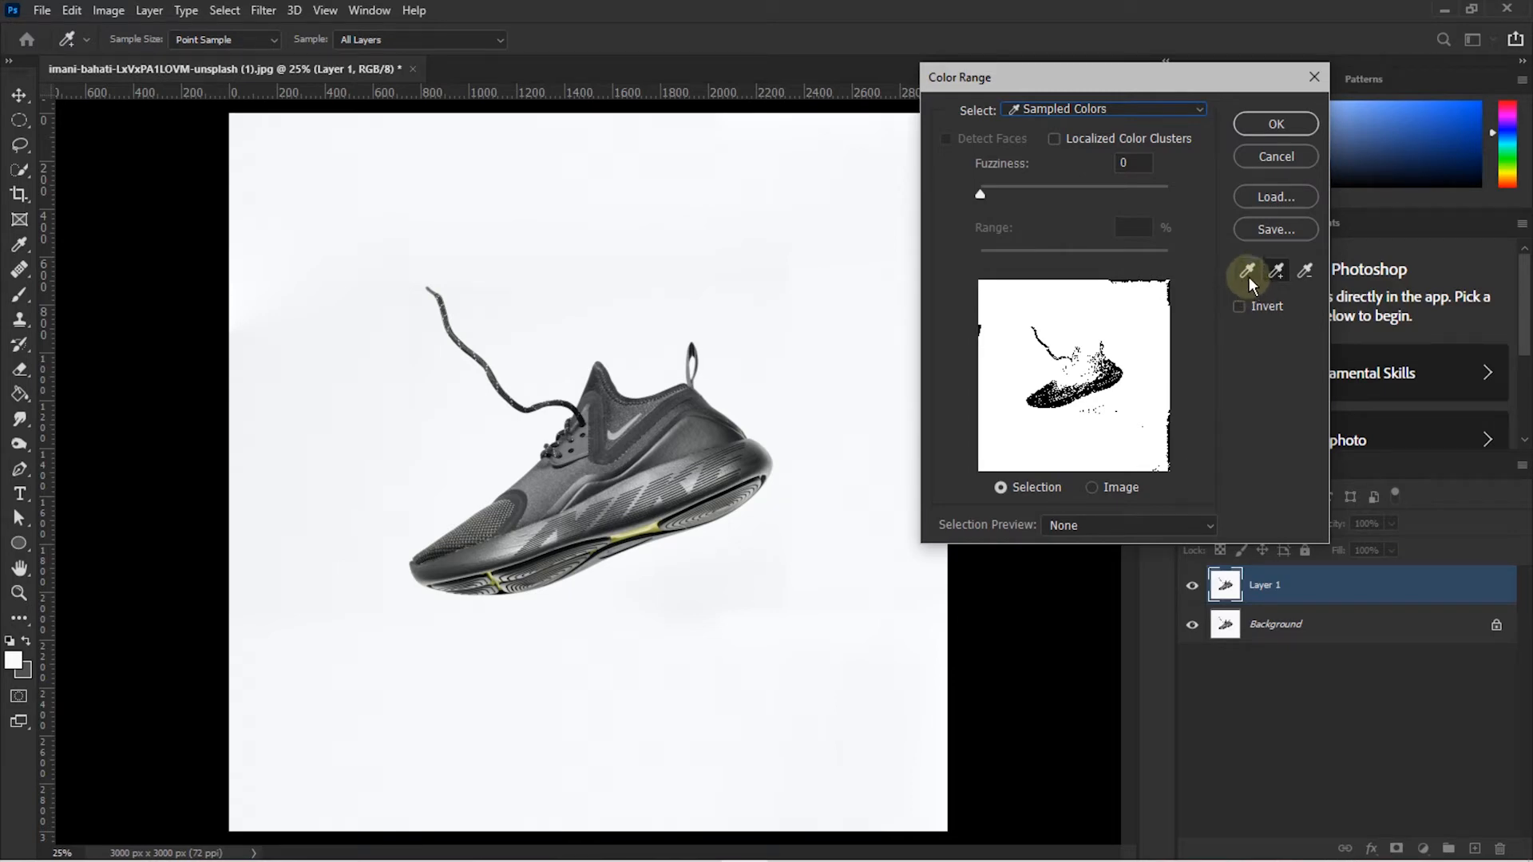
- Subtract the swoosh and shoe colours, adding the top-right and right-edge white back in
click(1304, 276)
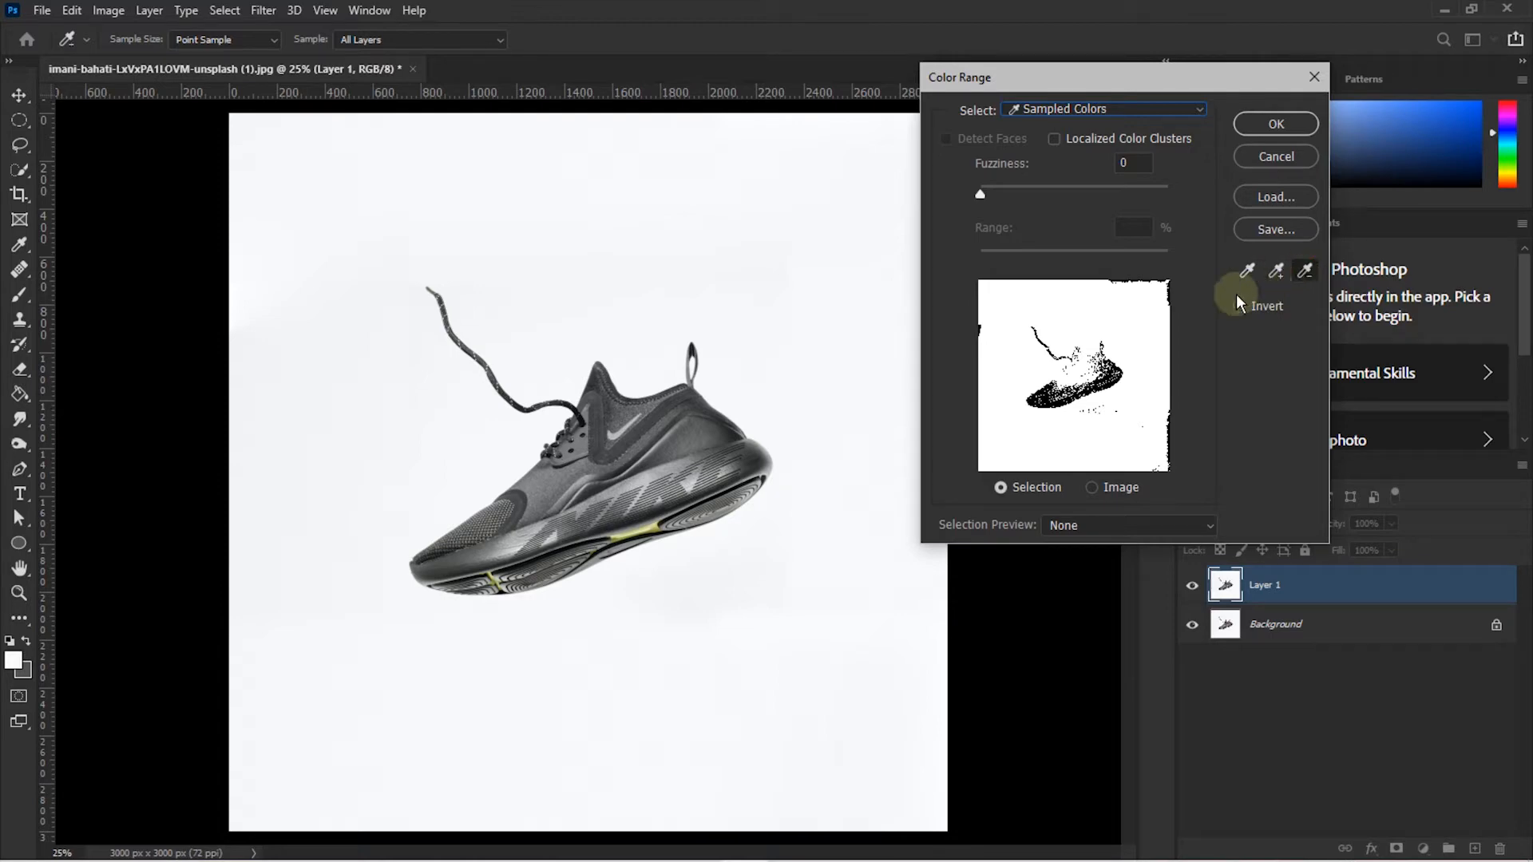
click(628, 429)
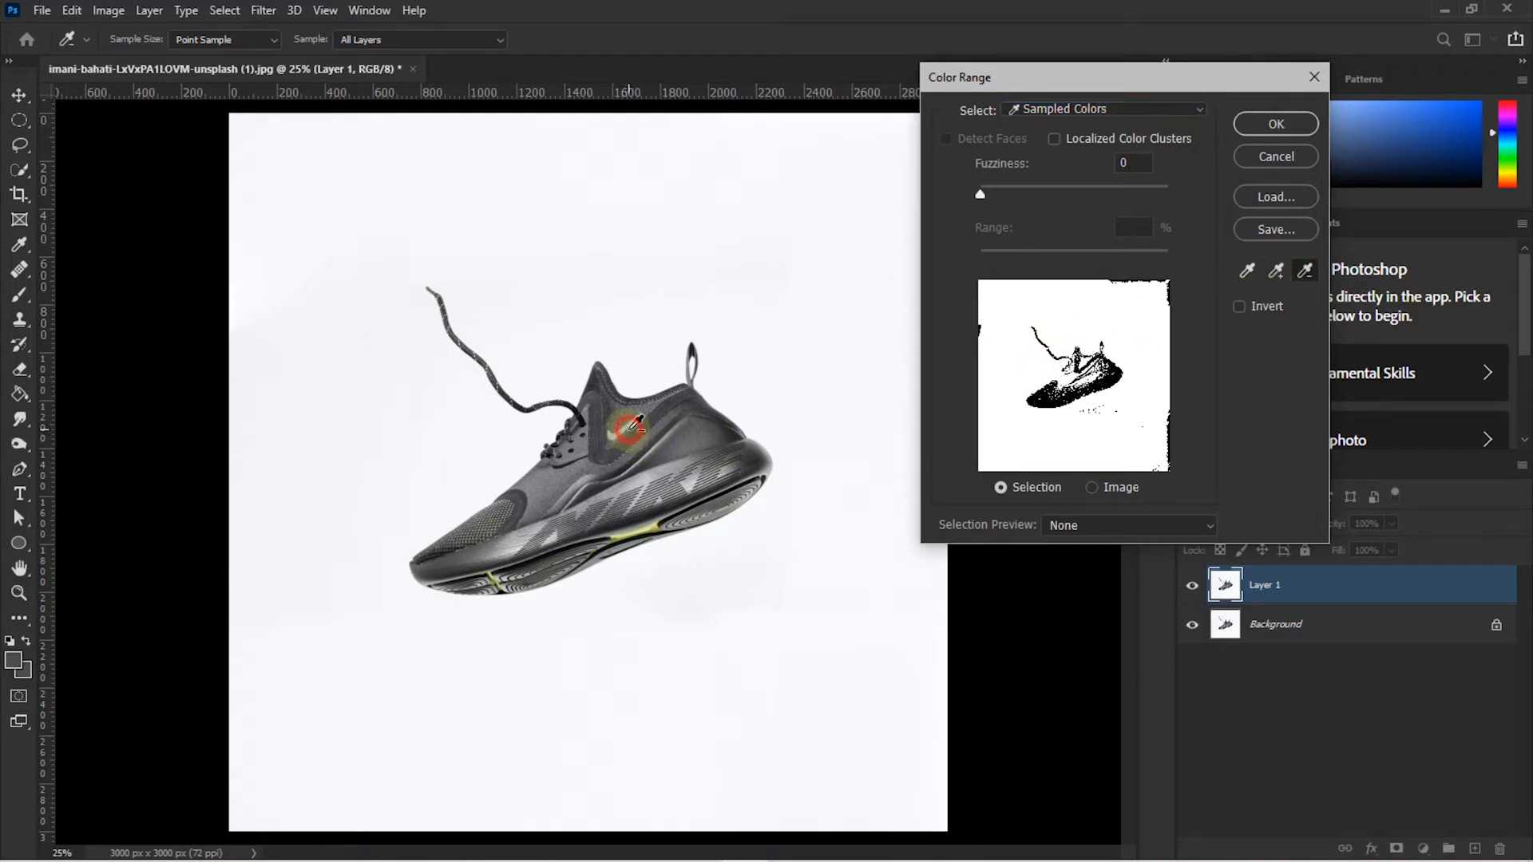
click(654, 451)
click(591, 488)
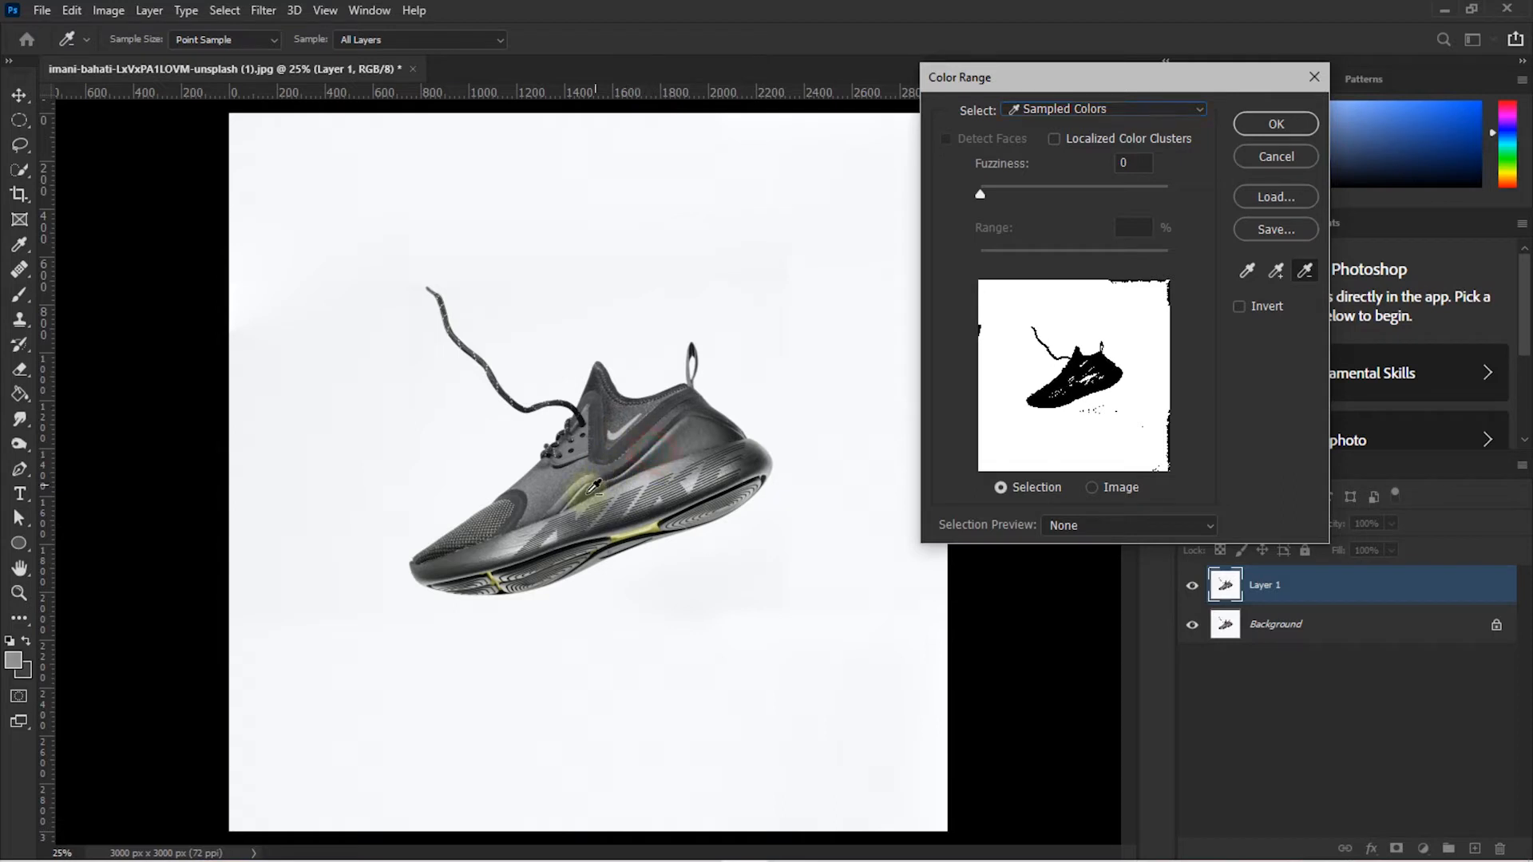
drag(1231, 84, 1295, 78)
click(1341, 265)
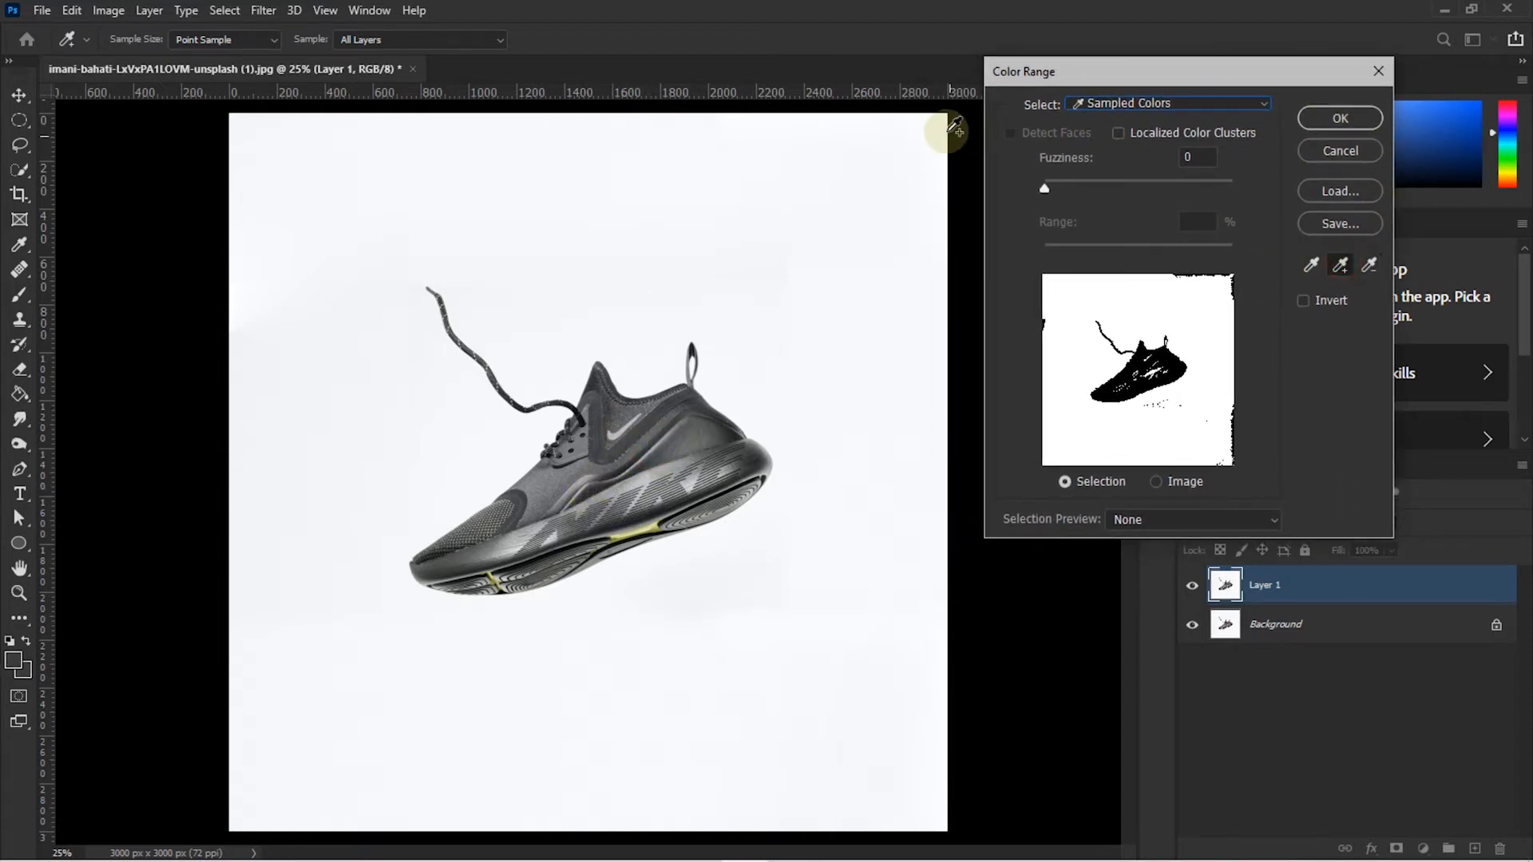
drag(938, 128, 959, 172)
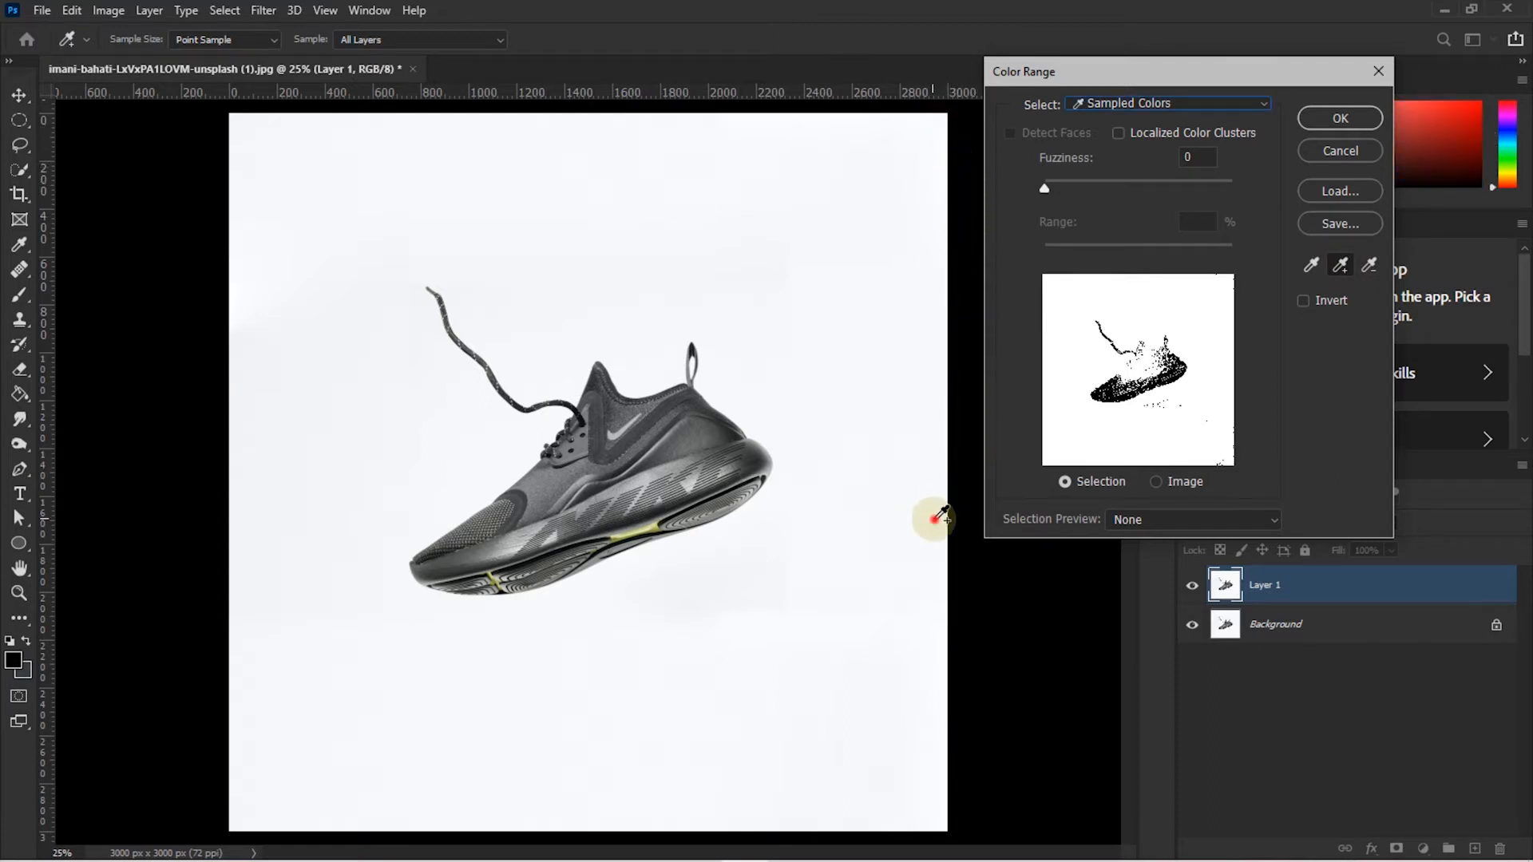
click(927, 548)
click(1369, 266)
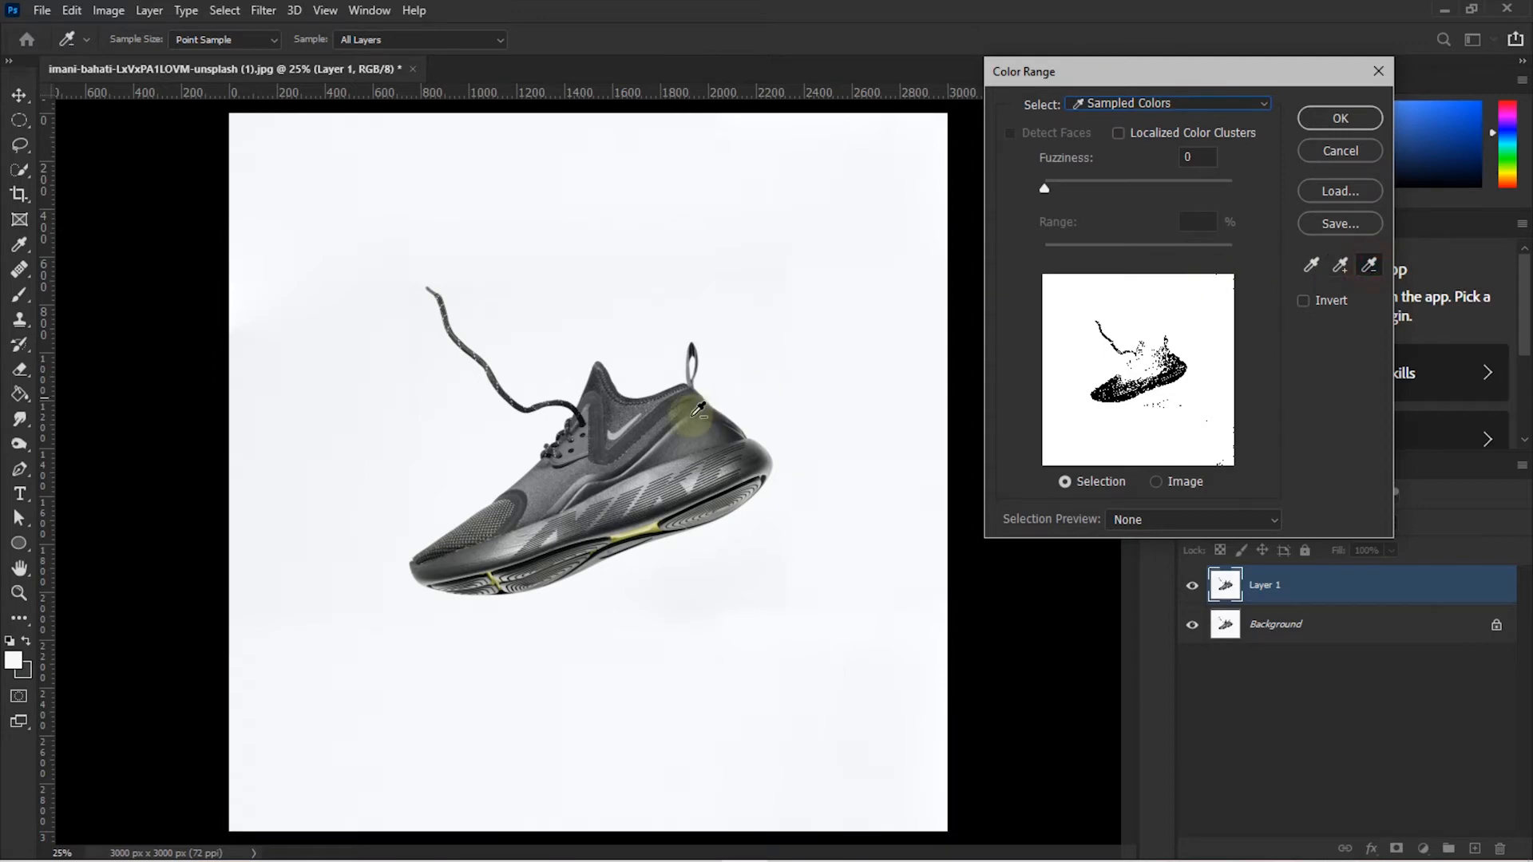
click(654, 441)
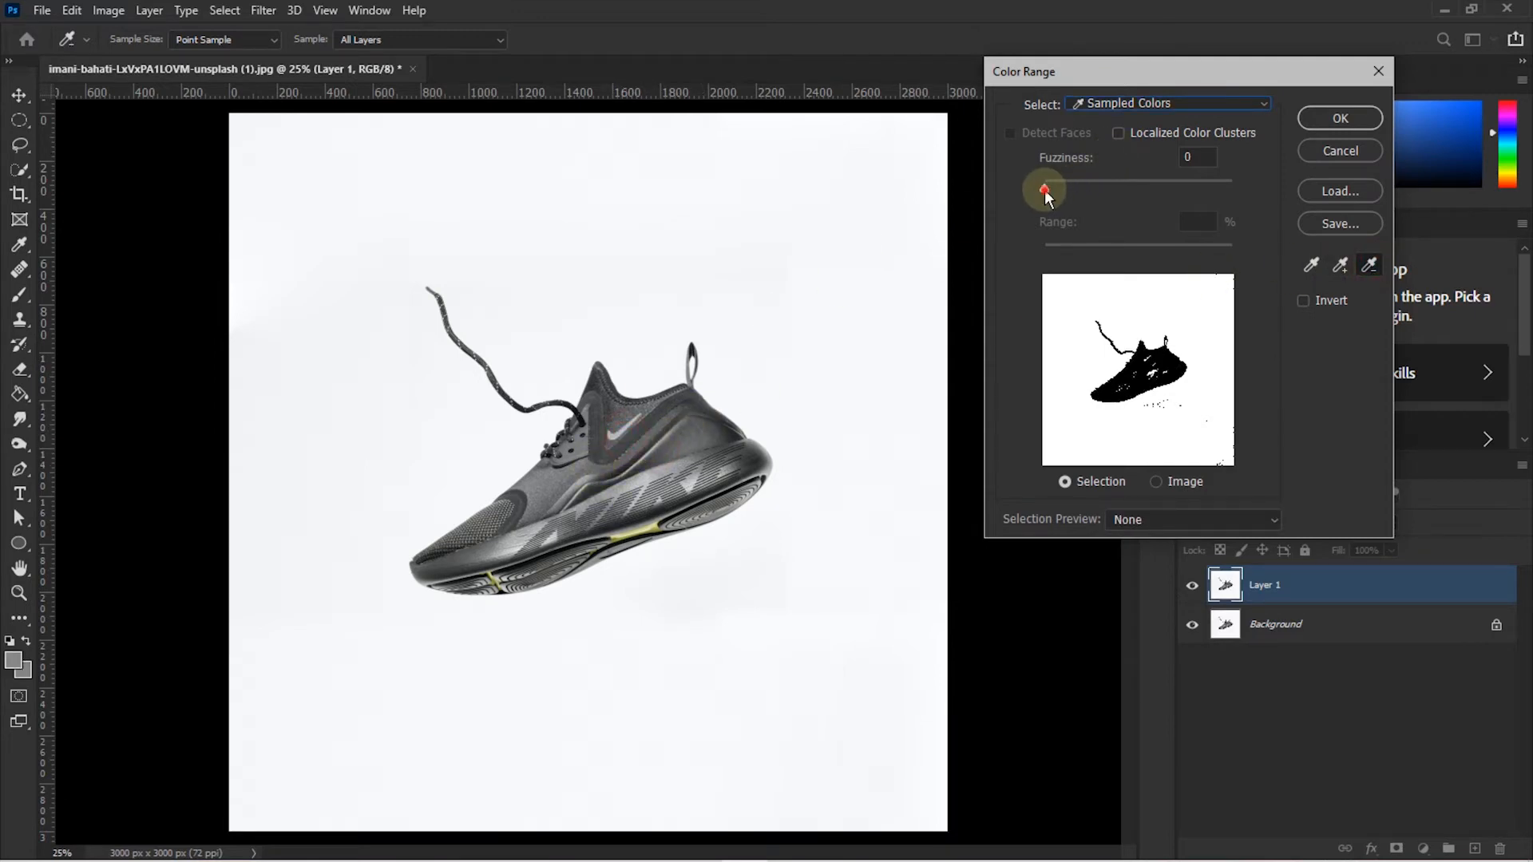
- Raise Fuzziness to 8 and set Selection Preview to Grayscale
click(1044, 190)
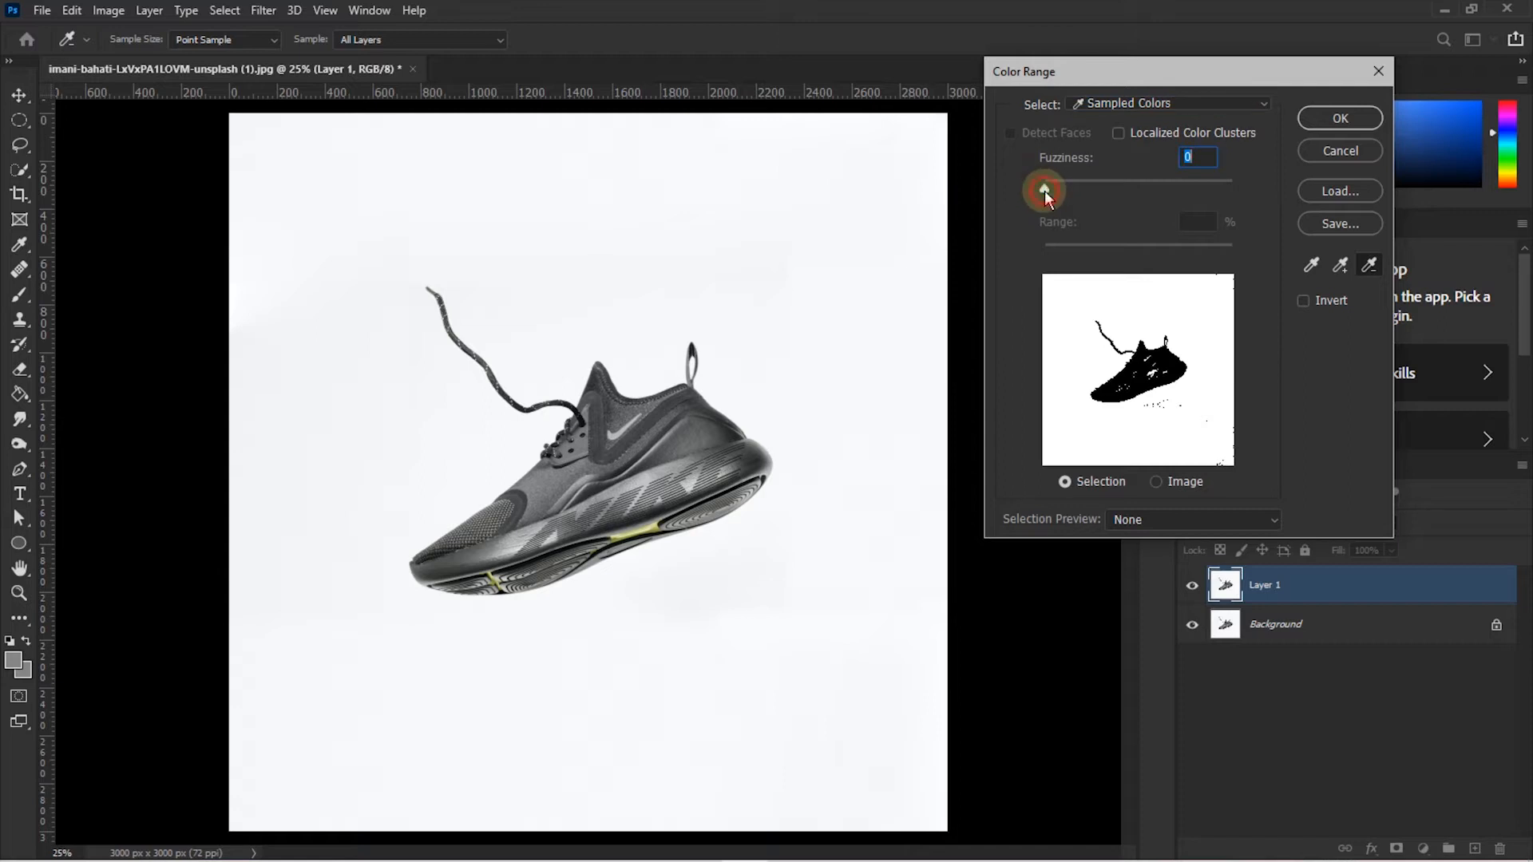
drag(1045, 190, 1051, 193)
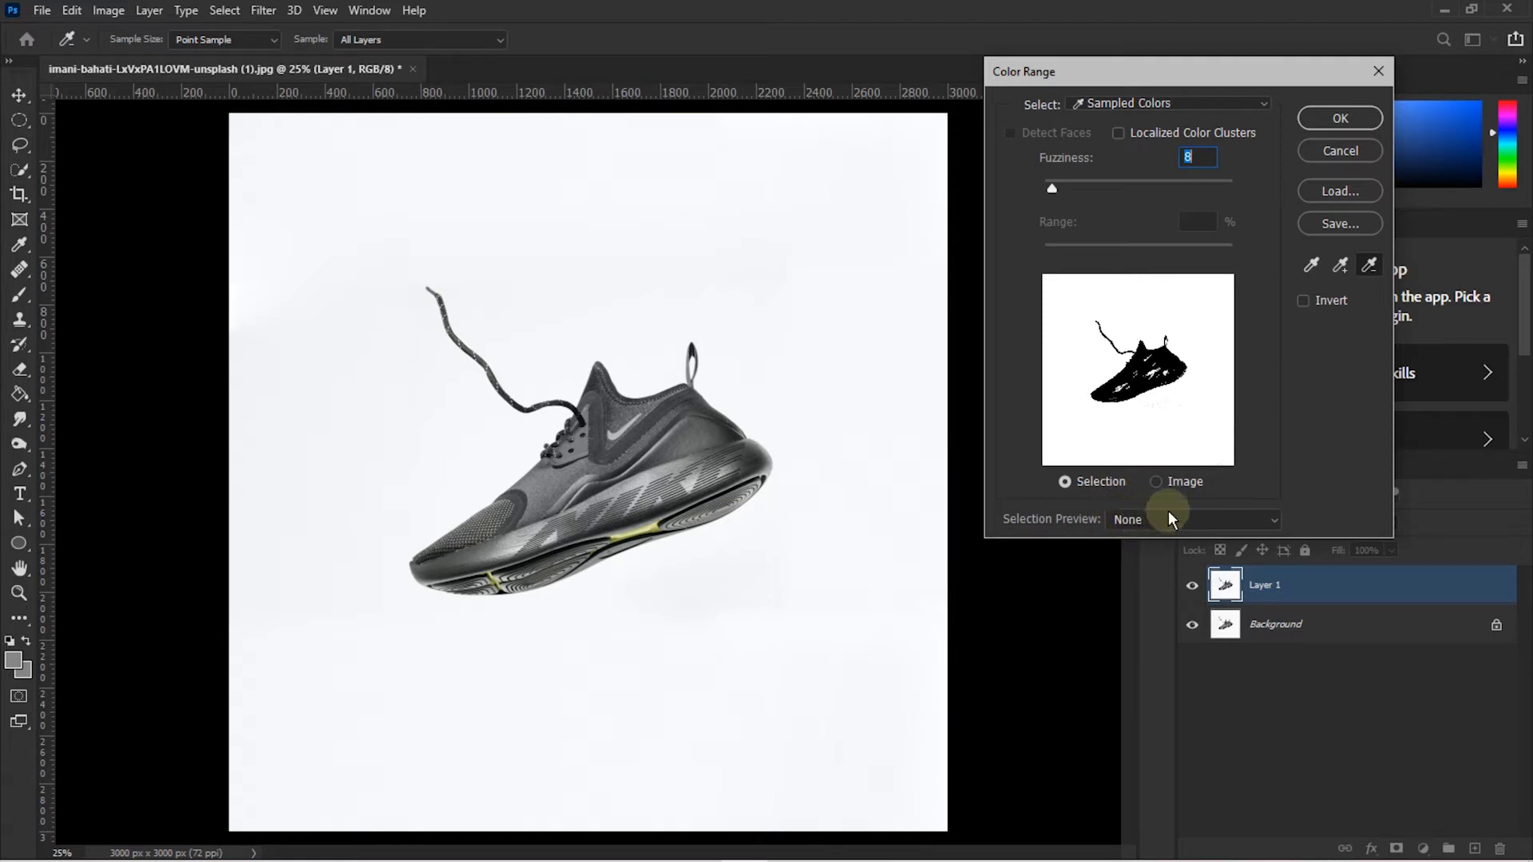
click(1262, 524)
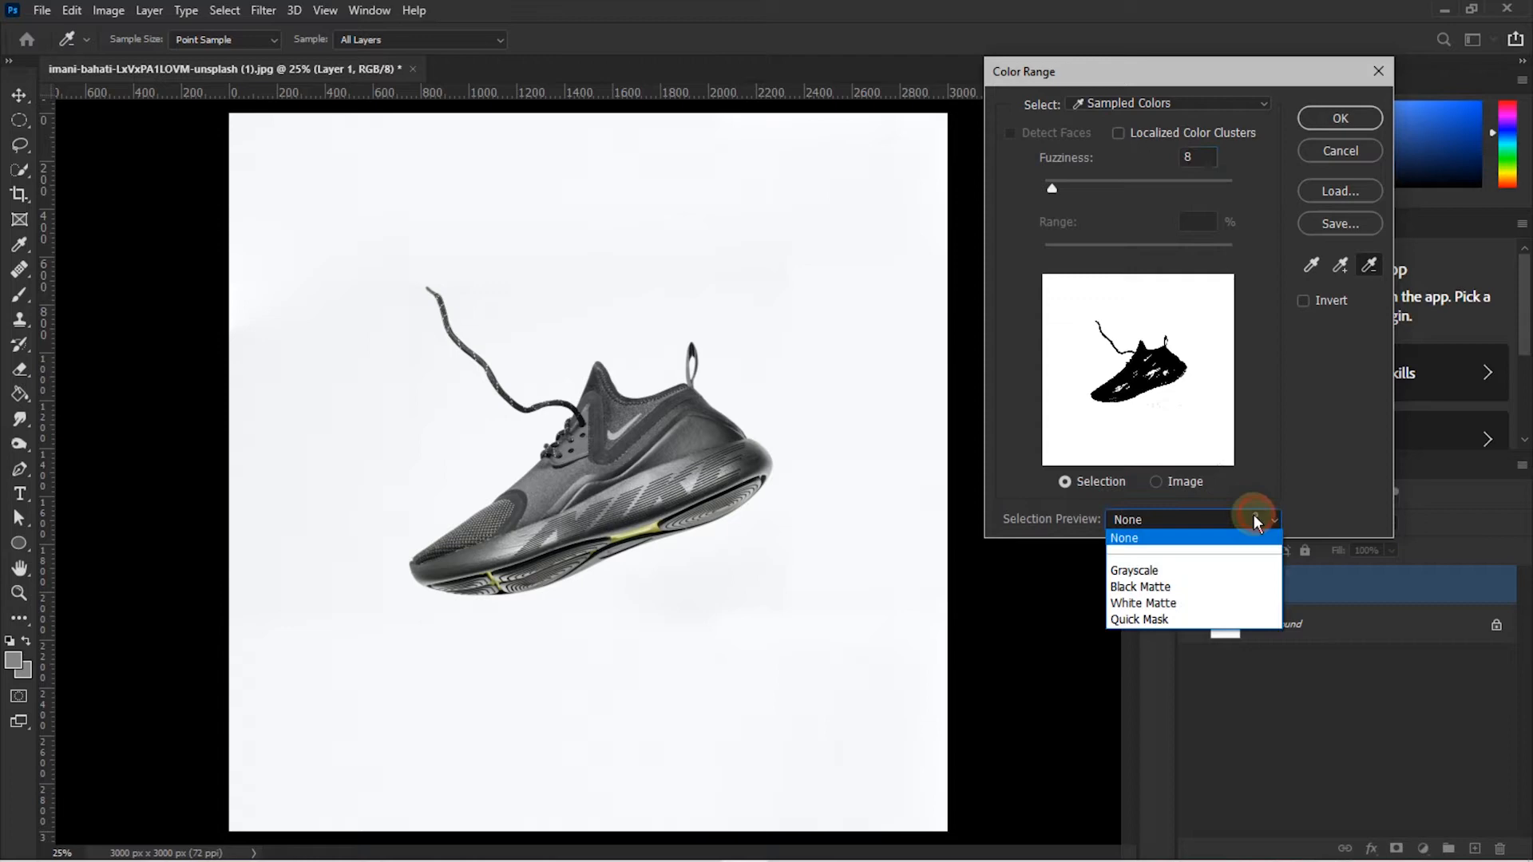
click(1158, 571)
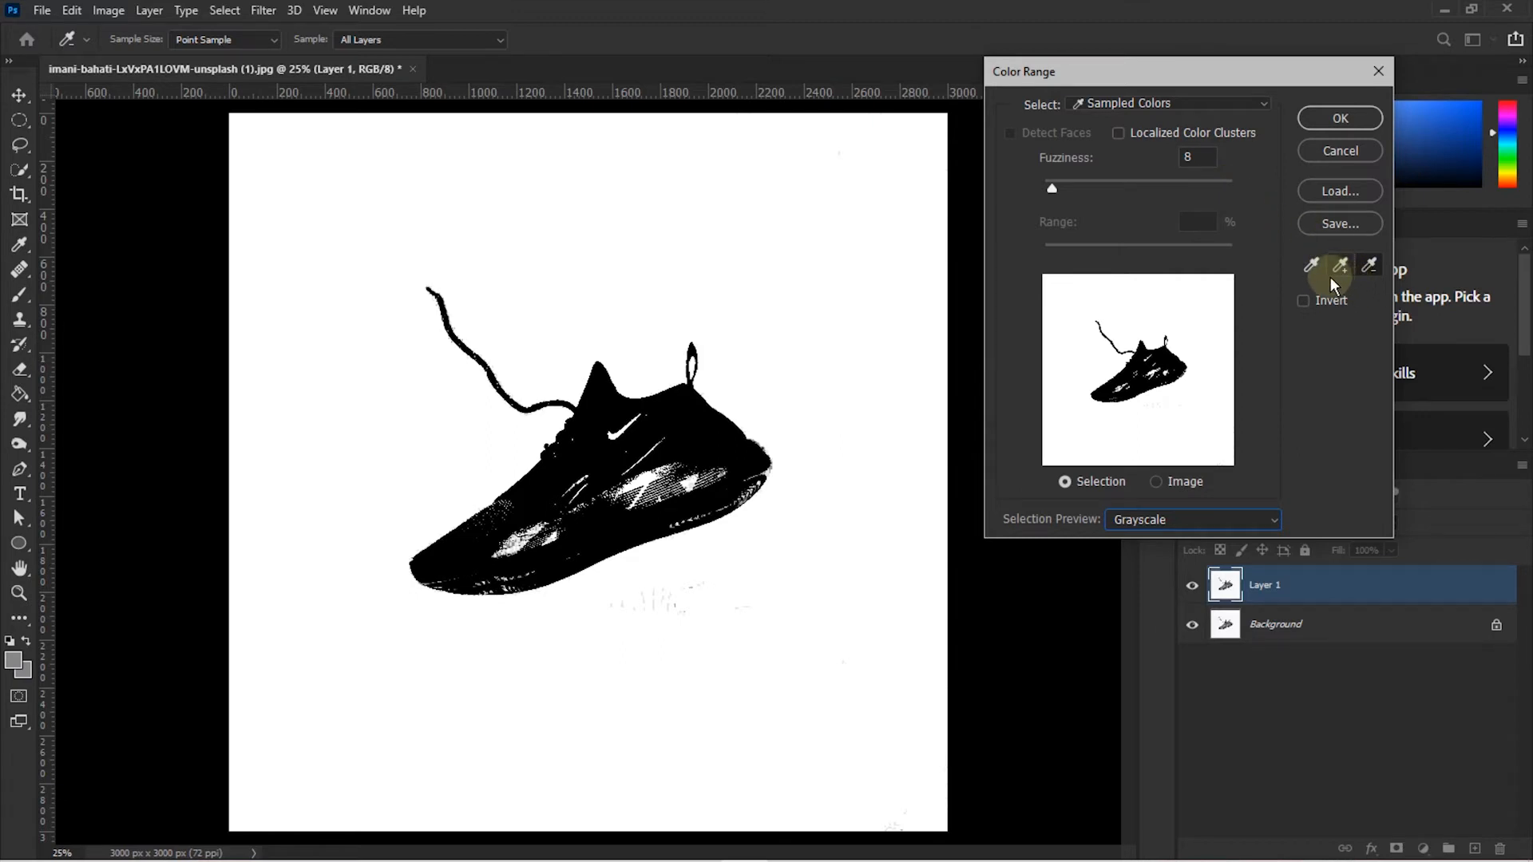
- Test Fuzziness 27 with add and subtract samples on the shoe, then return Fuzziness to 0
drag(1052, 190, 1070, 196)
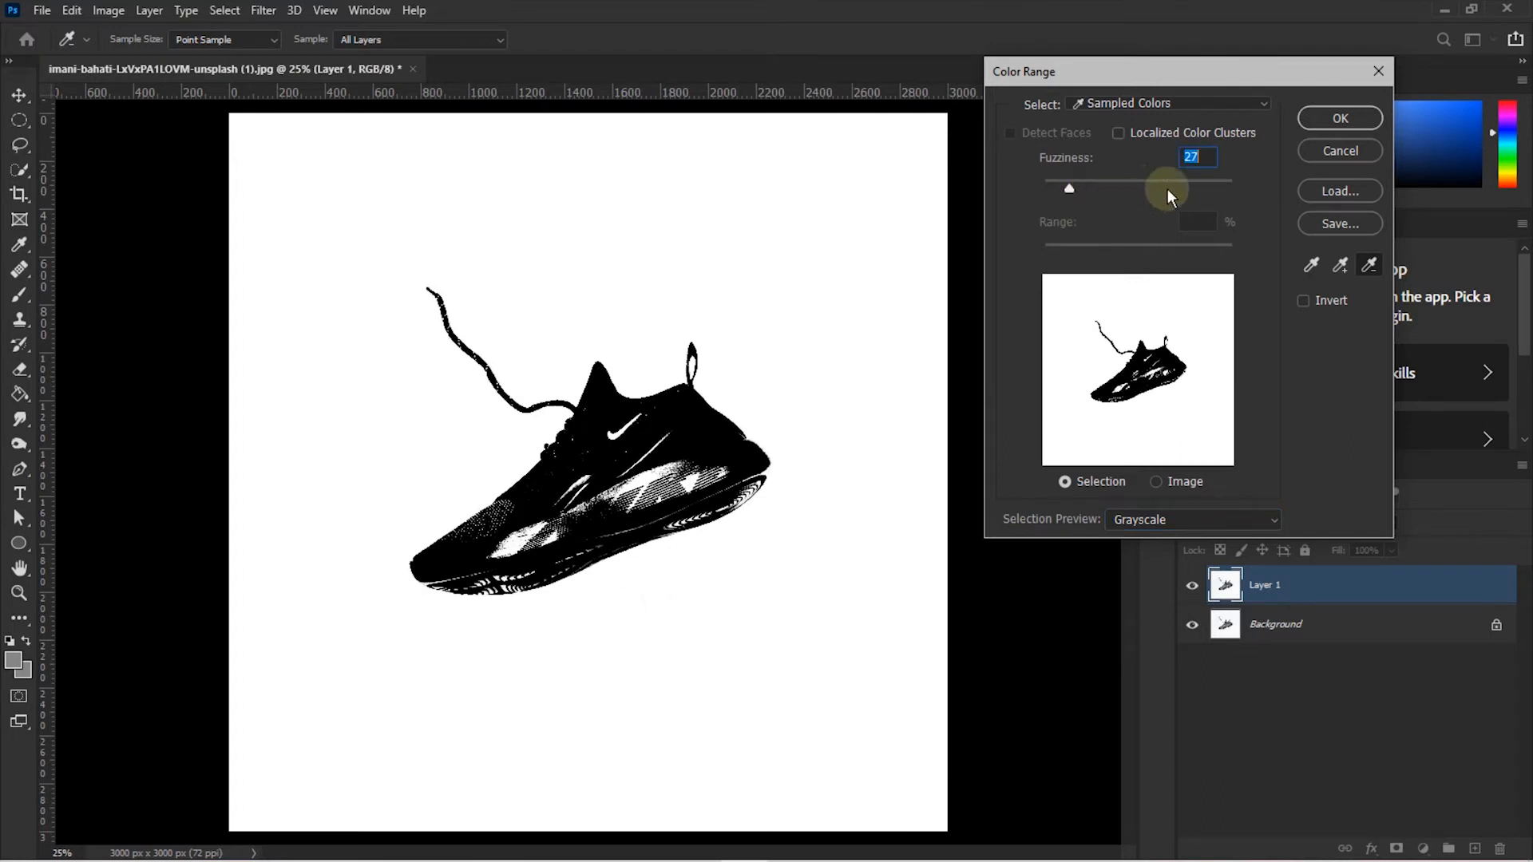
click(1342, 265)
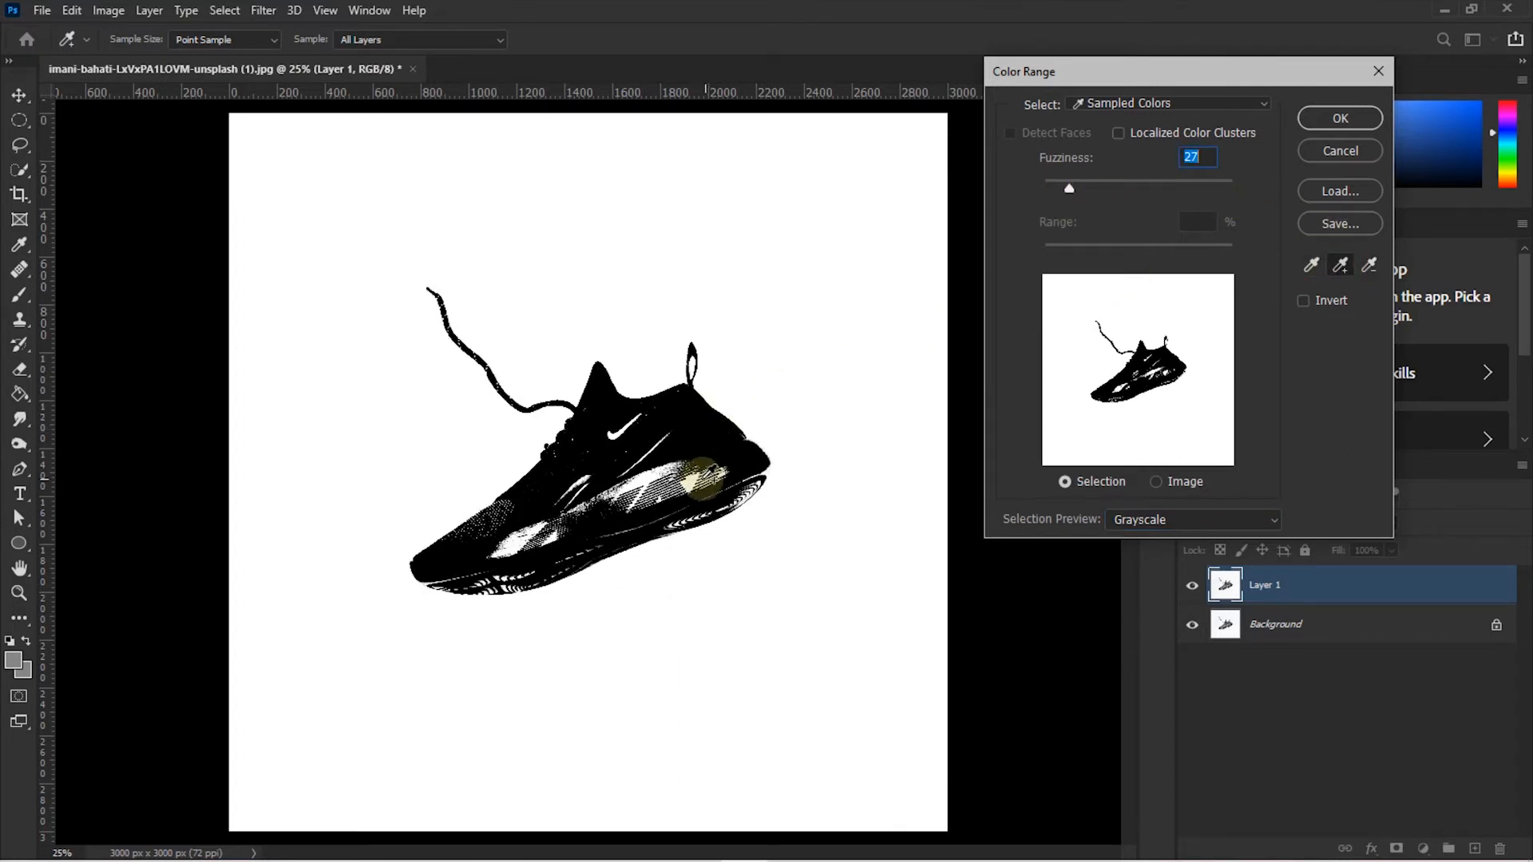
click(701, 473)
click(708, 448)
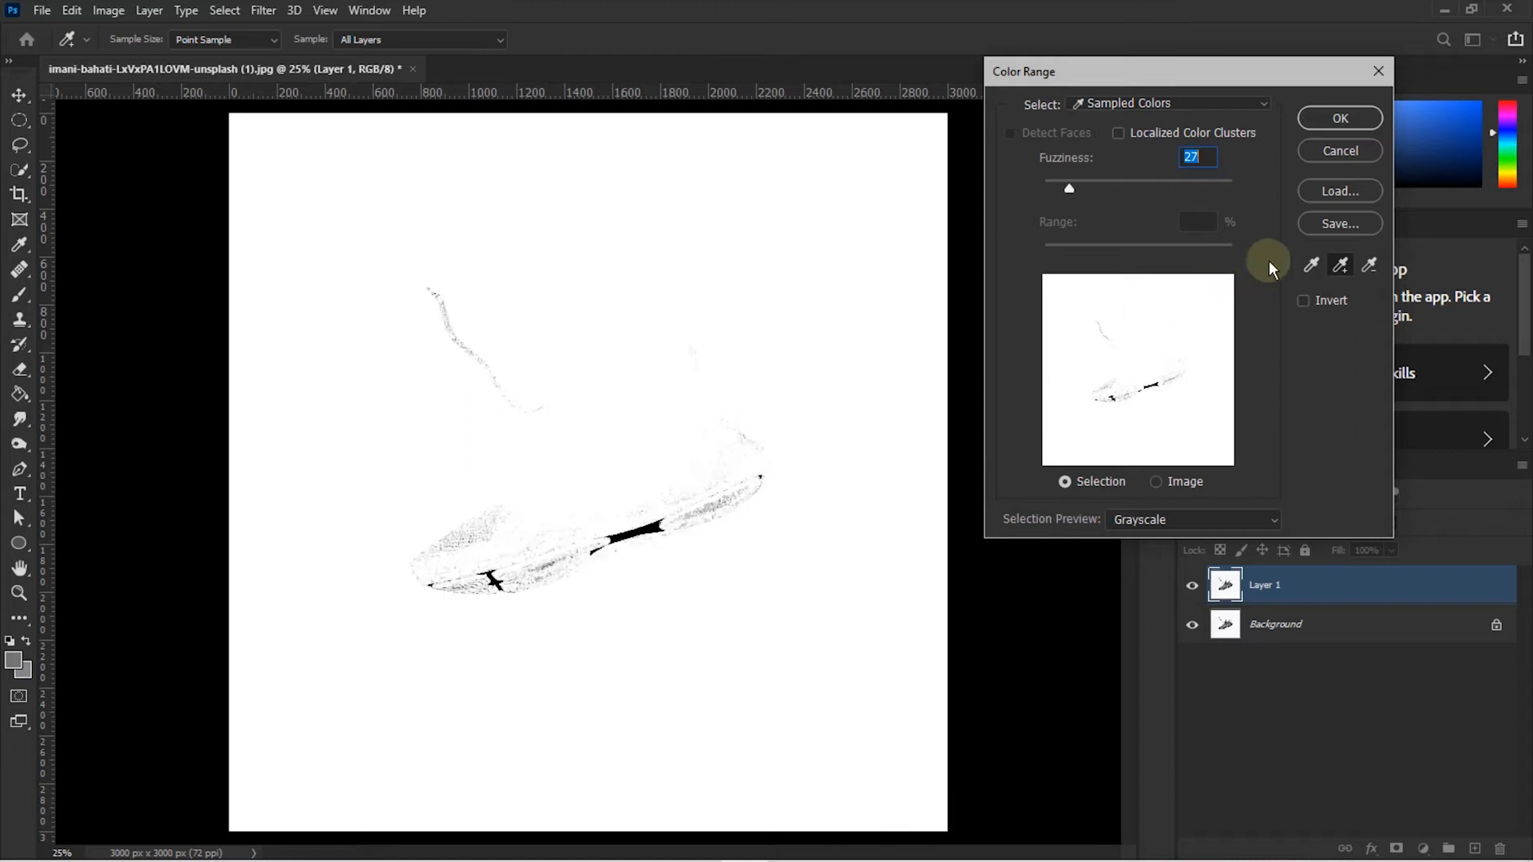
click(1370, 266)
click(661, 479)
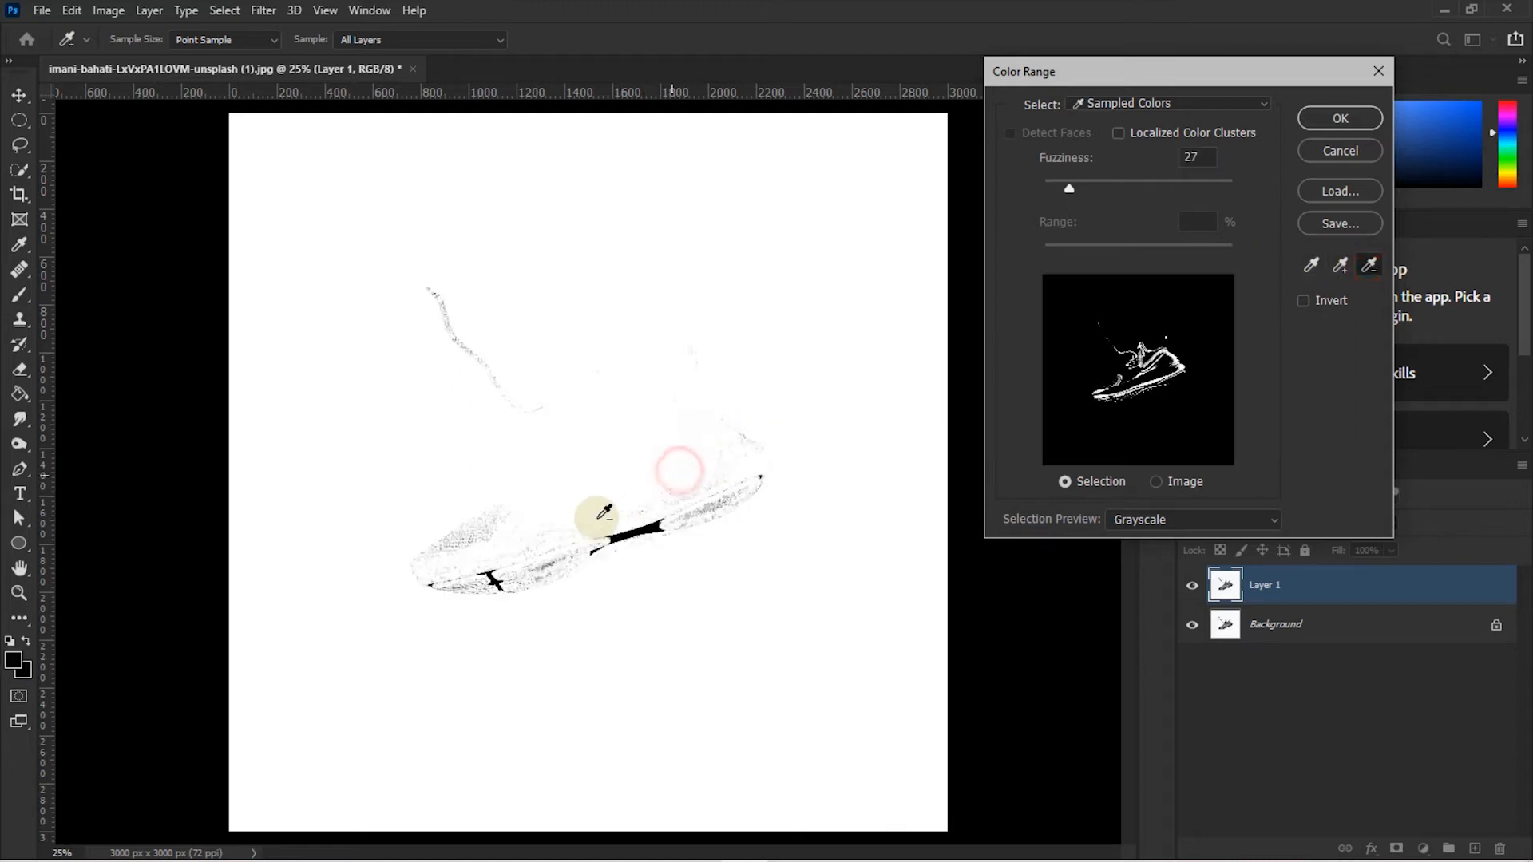
click(659, 466)
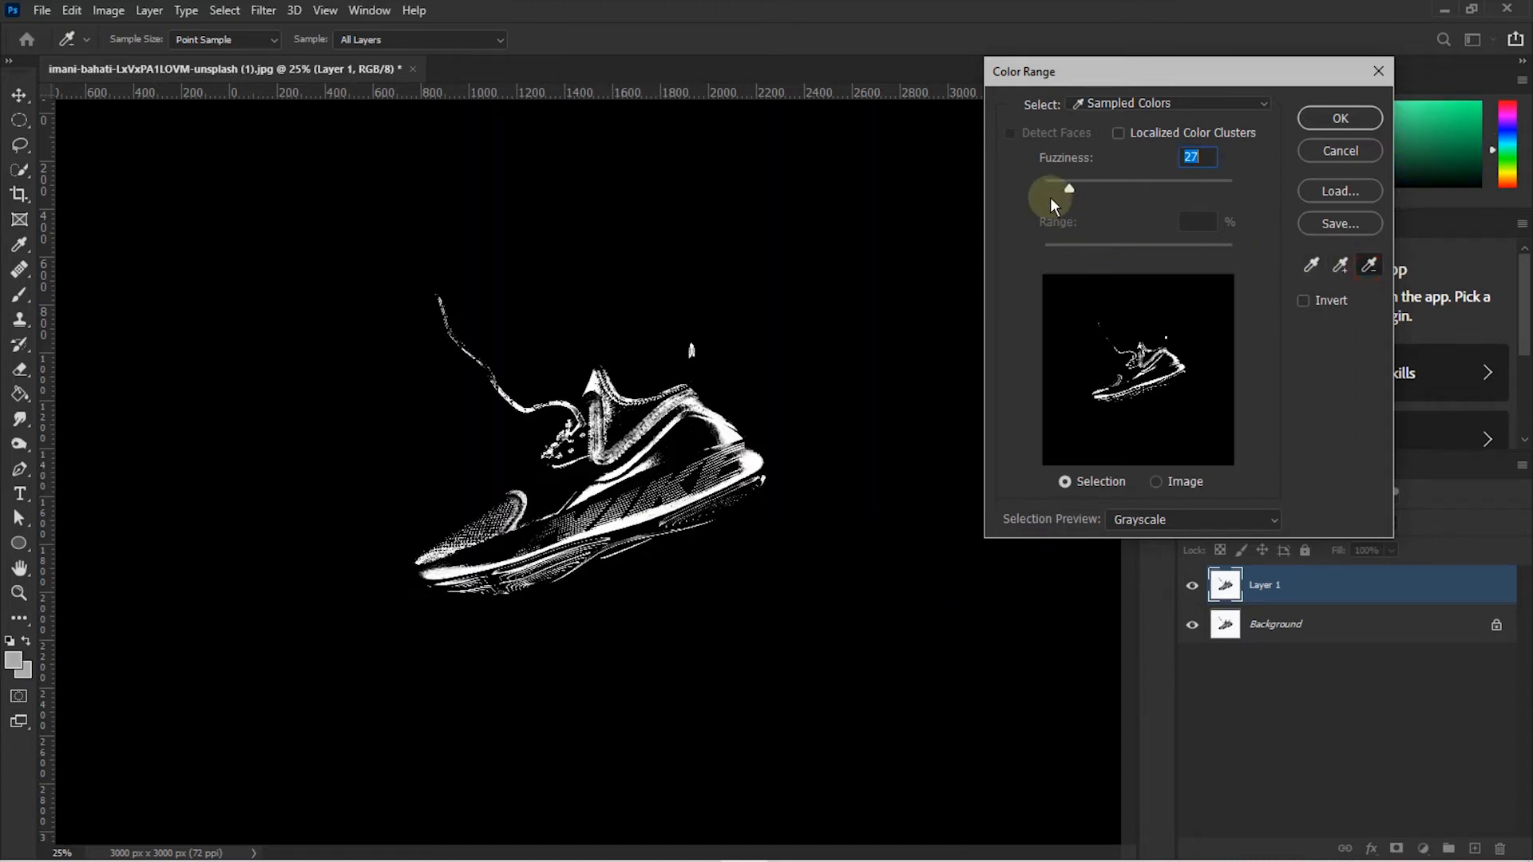
drag(1073, 190, 978, 199)
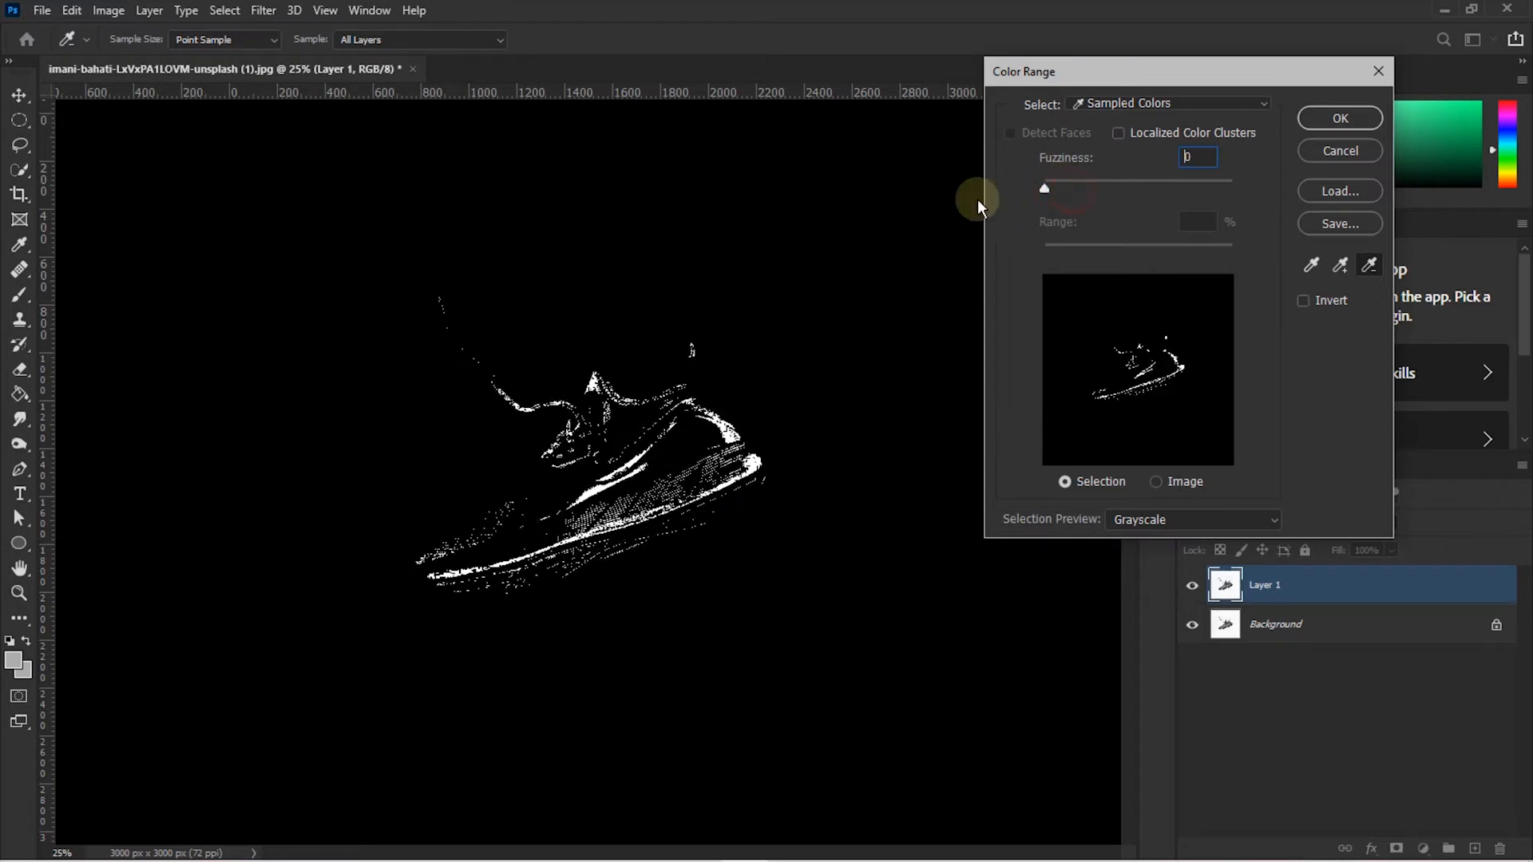
click(1313, 264)
- Resample the top-left background and add the surrounding and top-right background tones
click(361, 266)
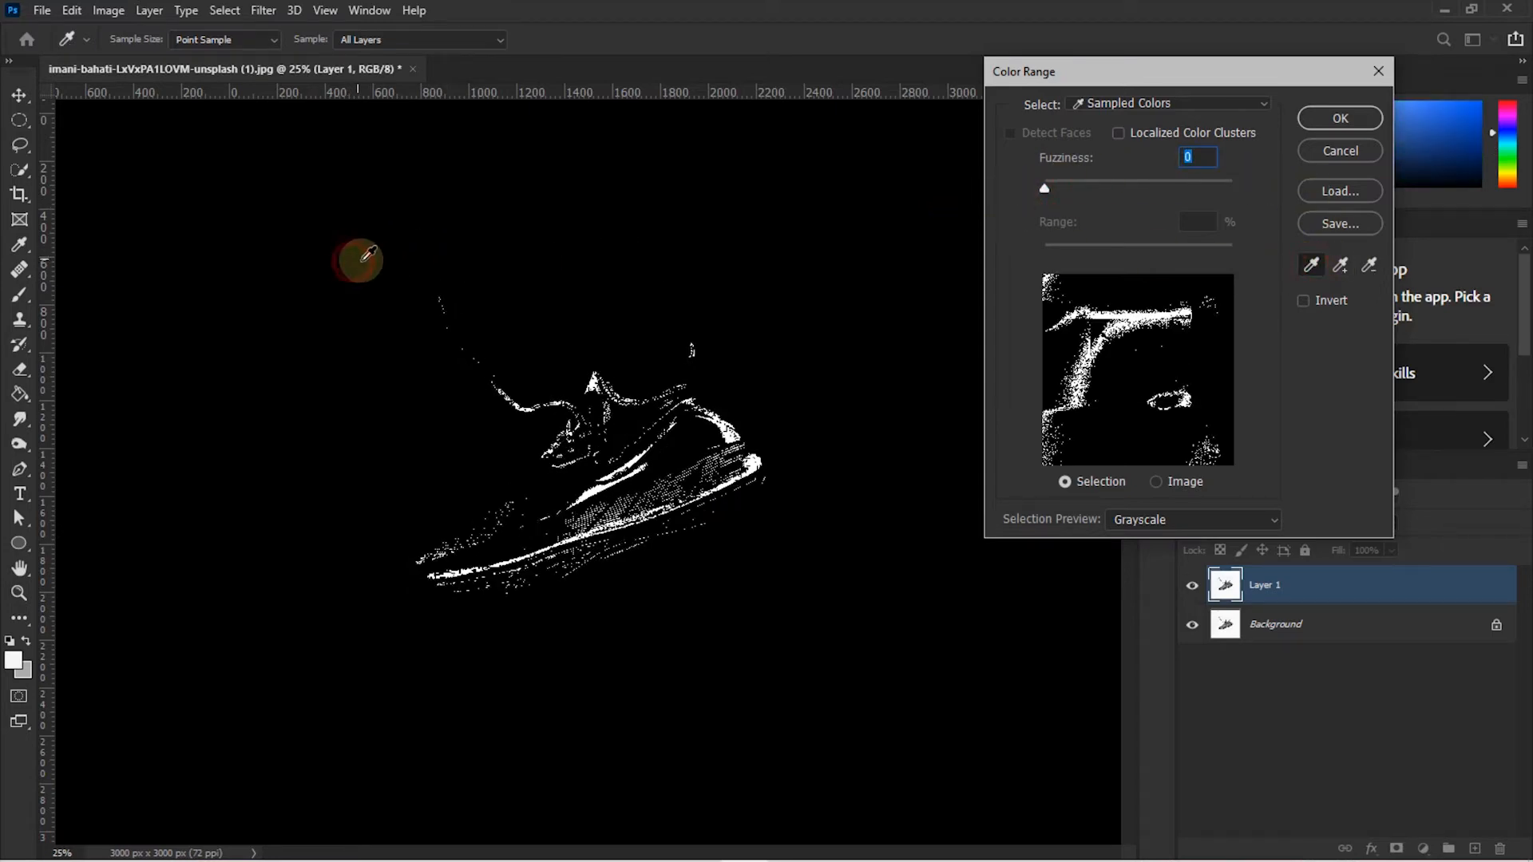
click(304, 238)
click(659, 247)
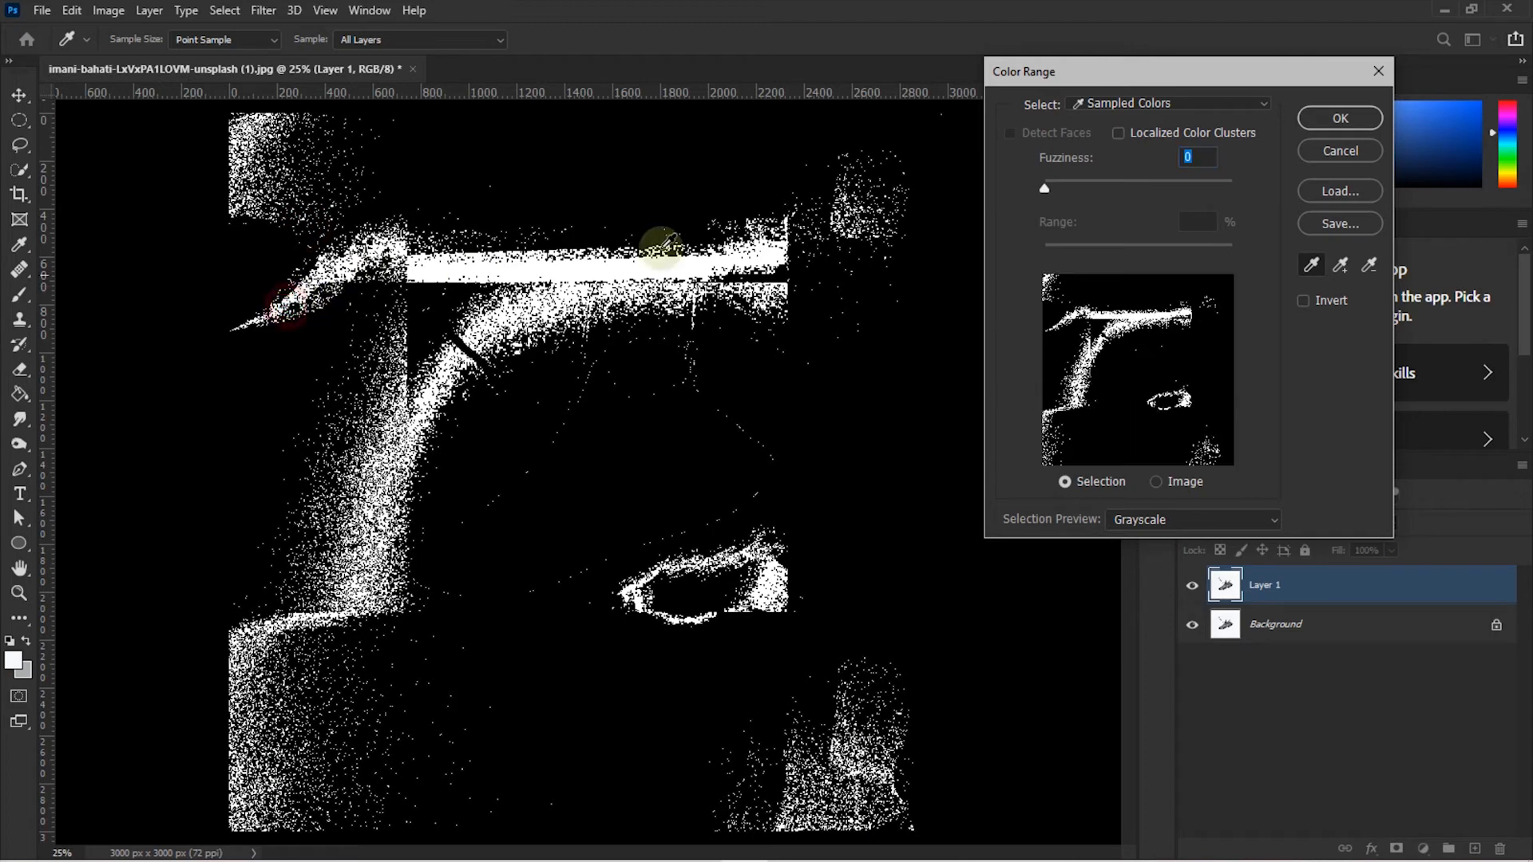
click(1342, 267)
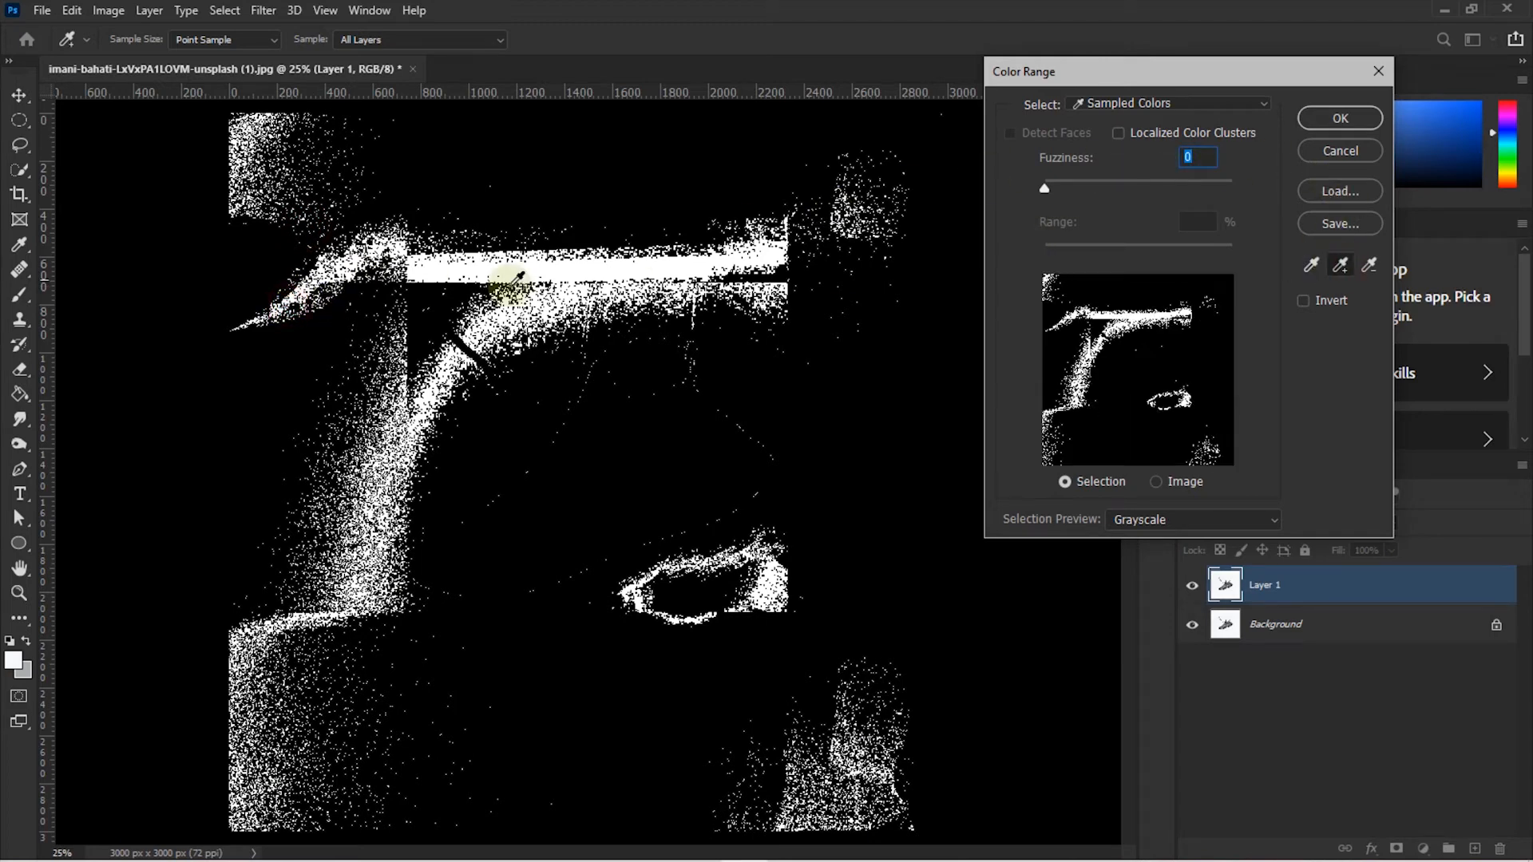
click(414, 341)
click(1371, 267)
click(1342, 267)
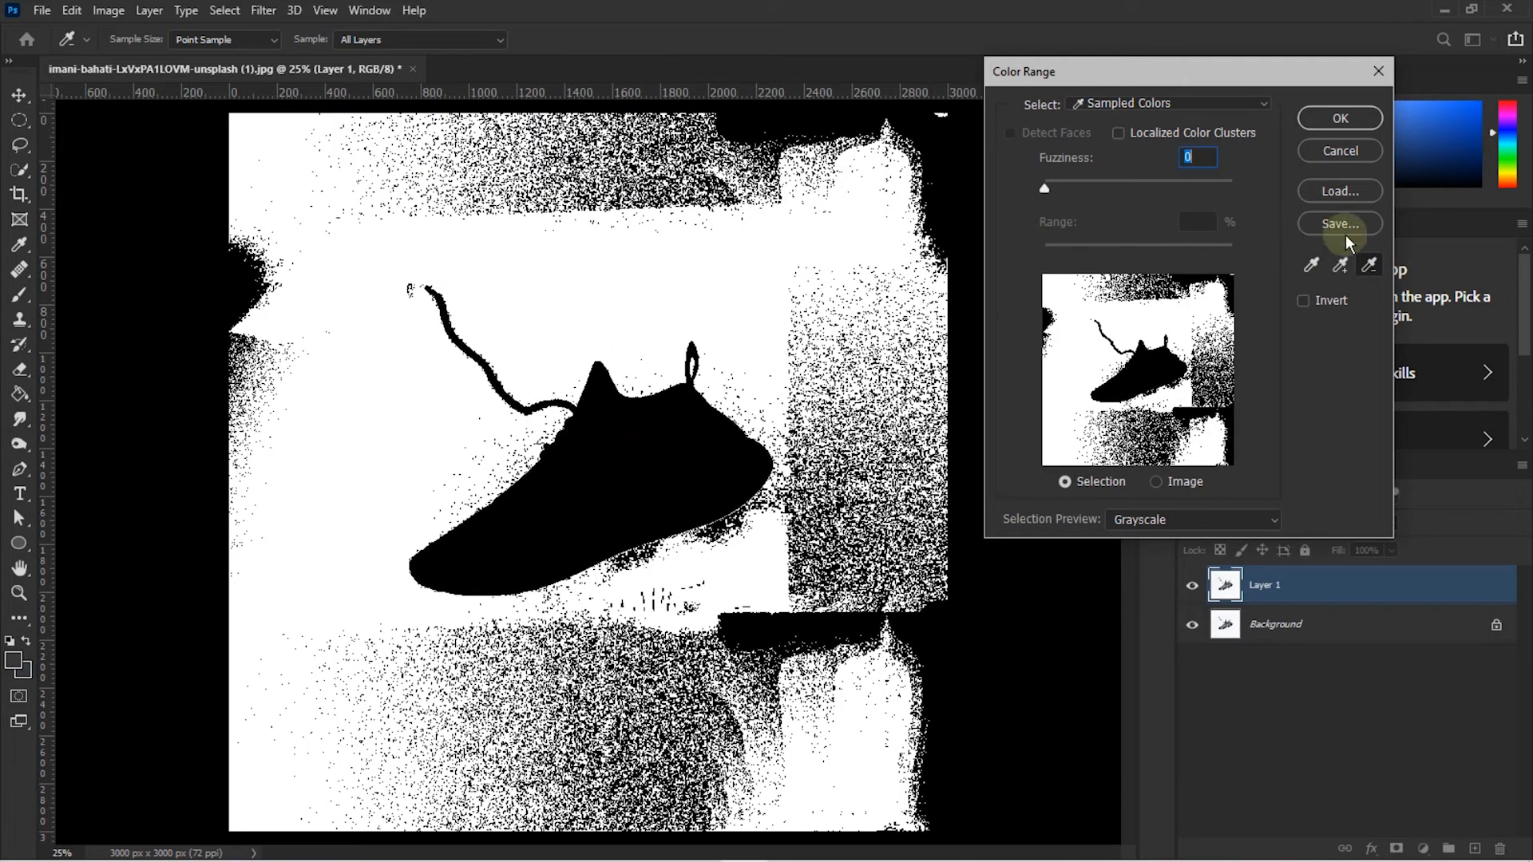
click(812, 171)
click(939, 127)
click(945, 160)
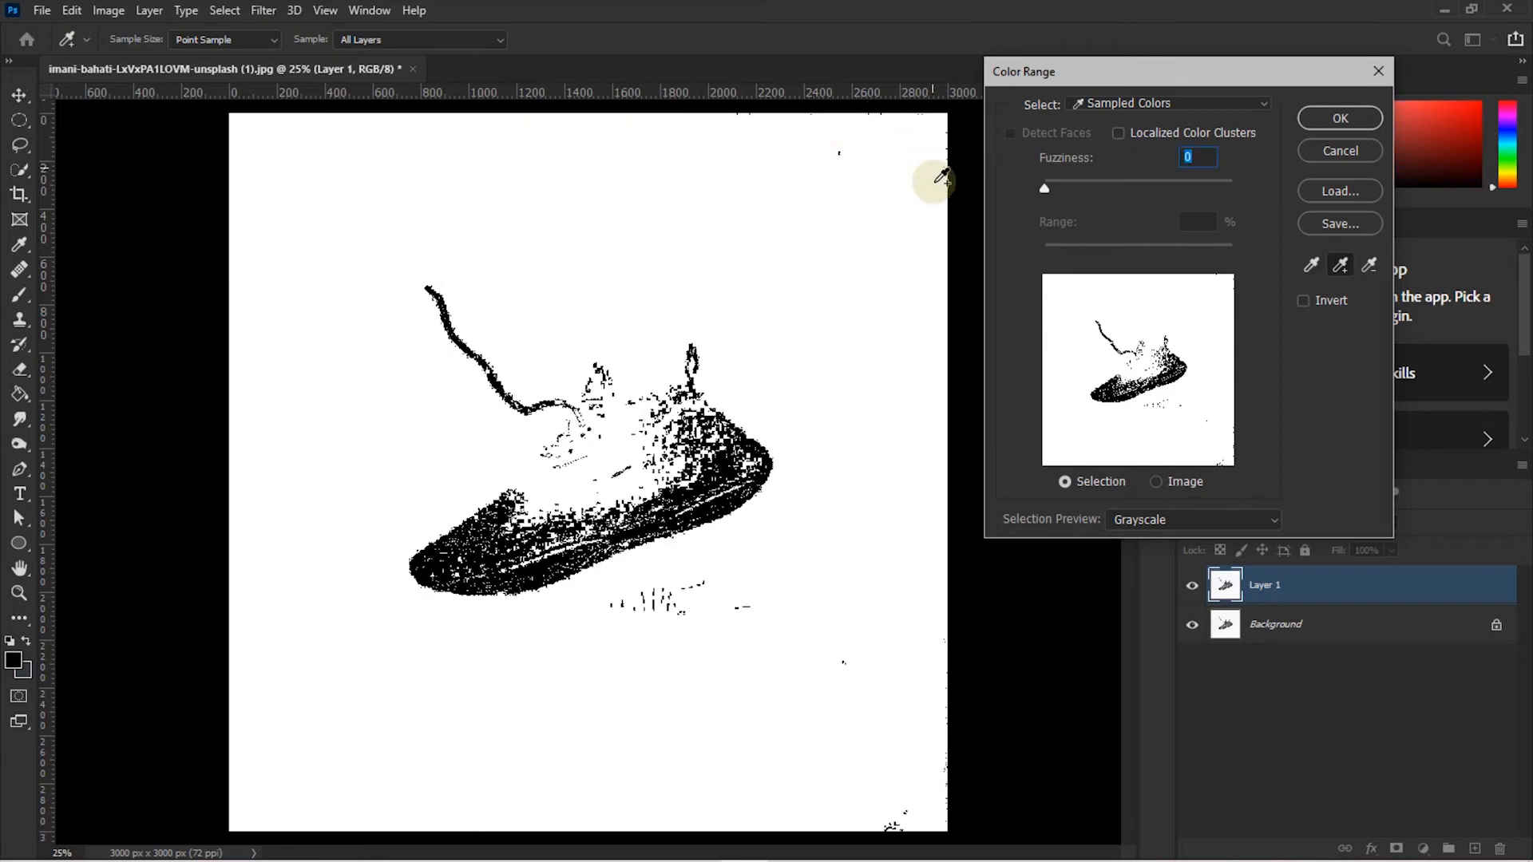
- Subtract the shoe, then add the light left area, dark lower background, and right-edge speckles
click(1369, 265)
click(612, 438)
click(656, 434)
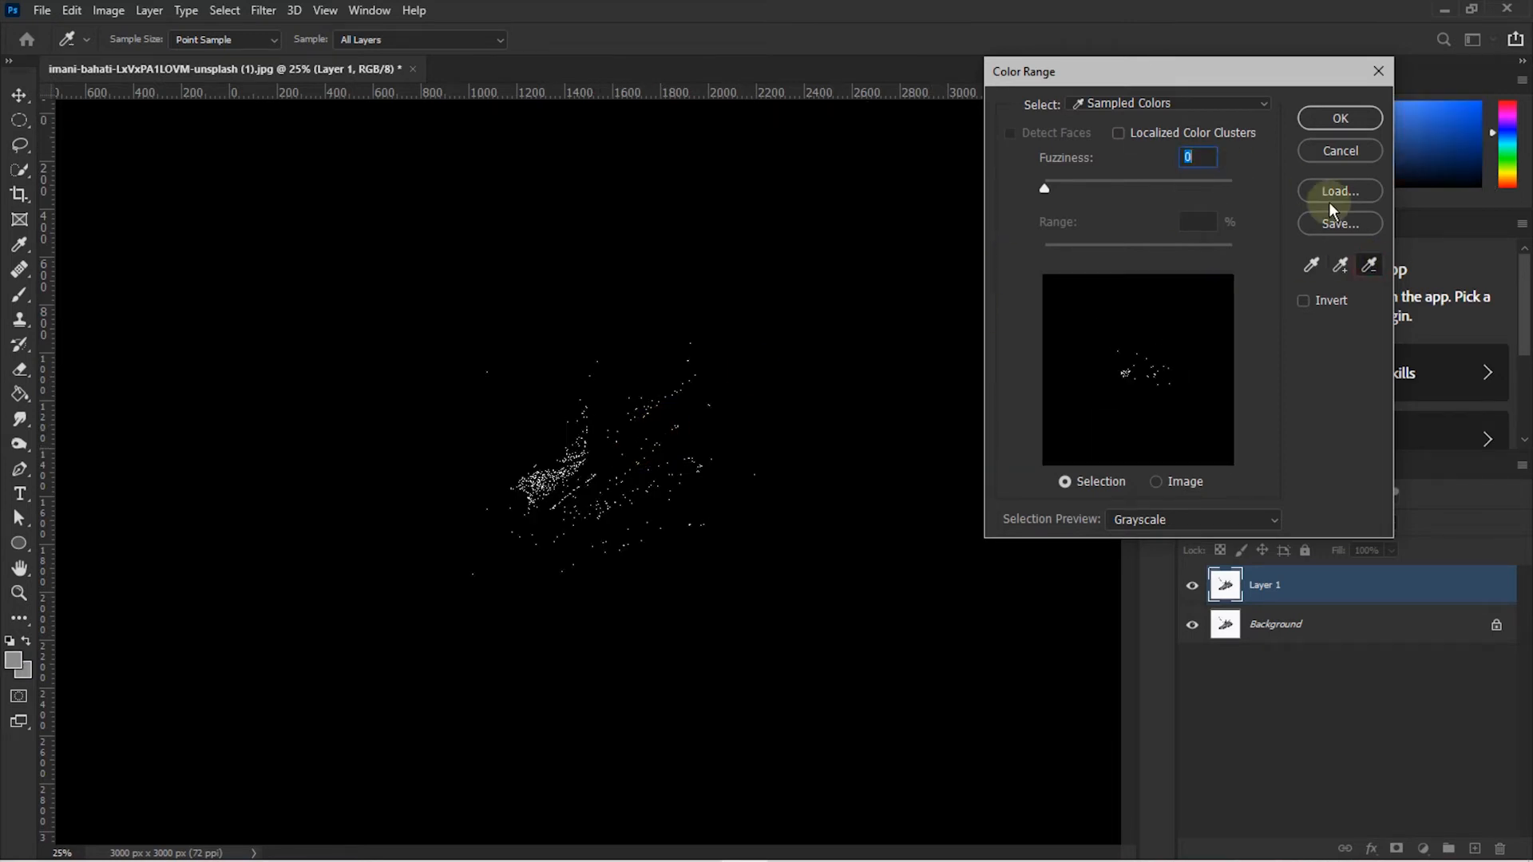
click(1342, 267)
click(396, 382)
click(609, 718)
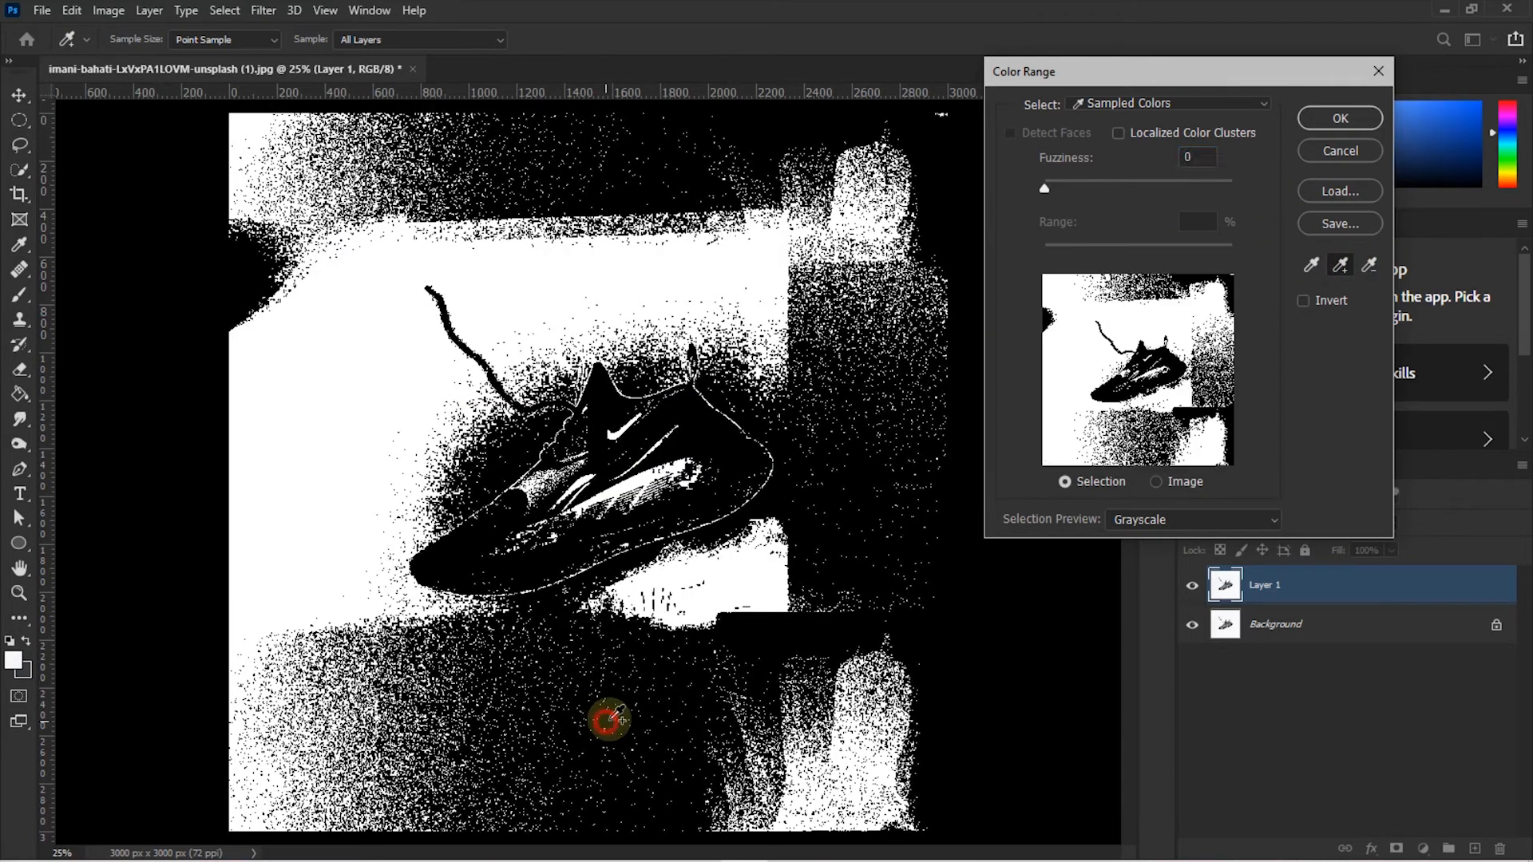
click(924, 659)
click(930, 671)
click(941, 627)
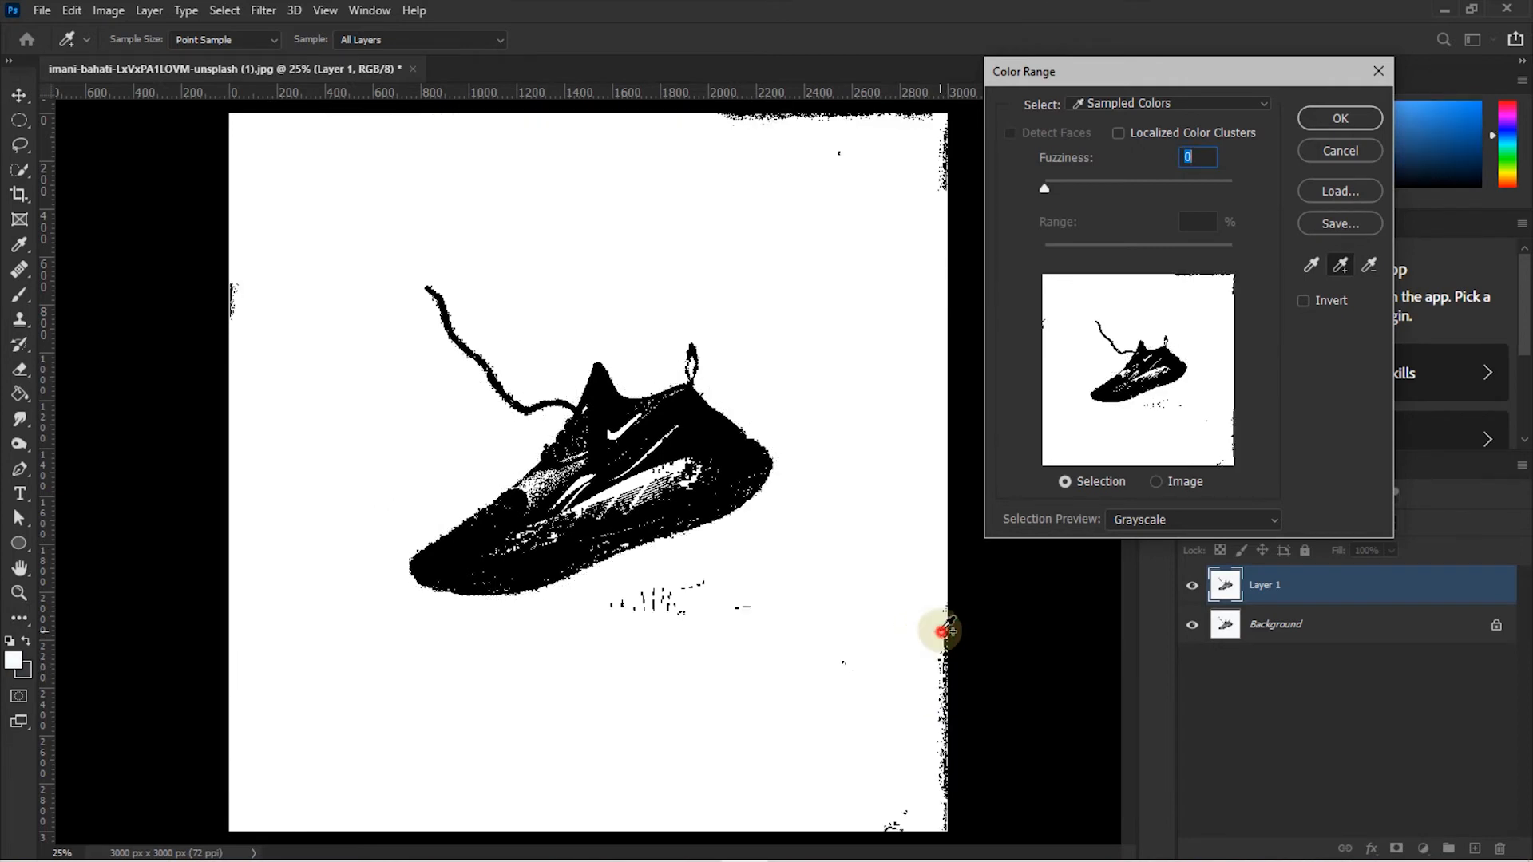
- Adjust Fuzziness while removing light shoe areas, adding the dark top edge, and subtracting shoe colours
drag(1044, 189, 1062, 188)
click(1369, 265)
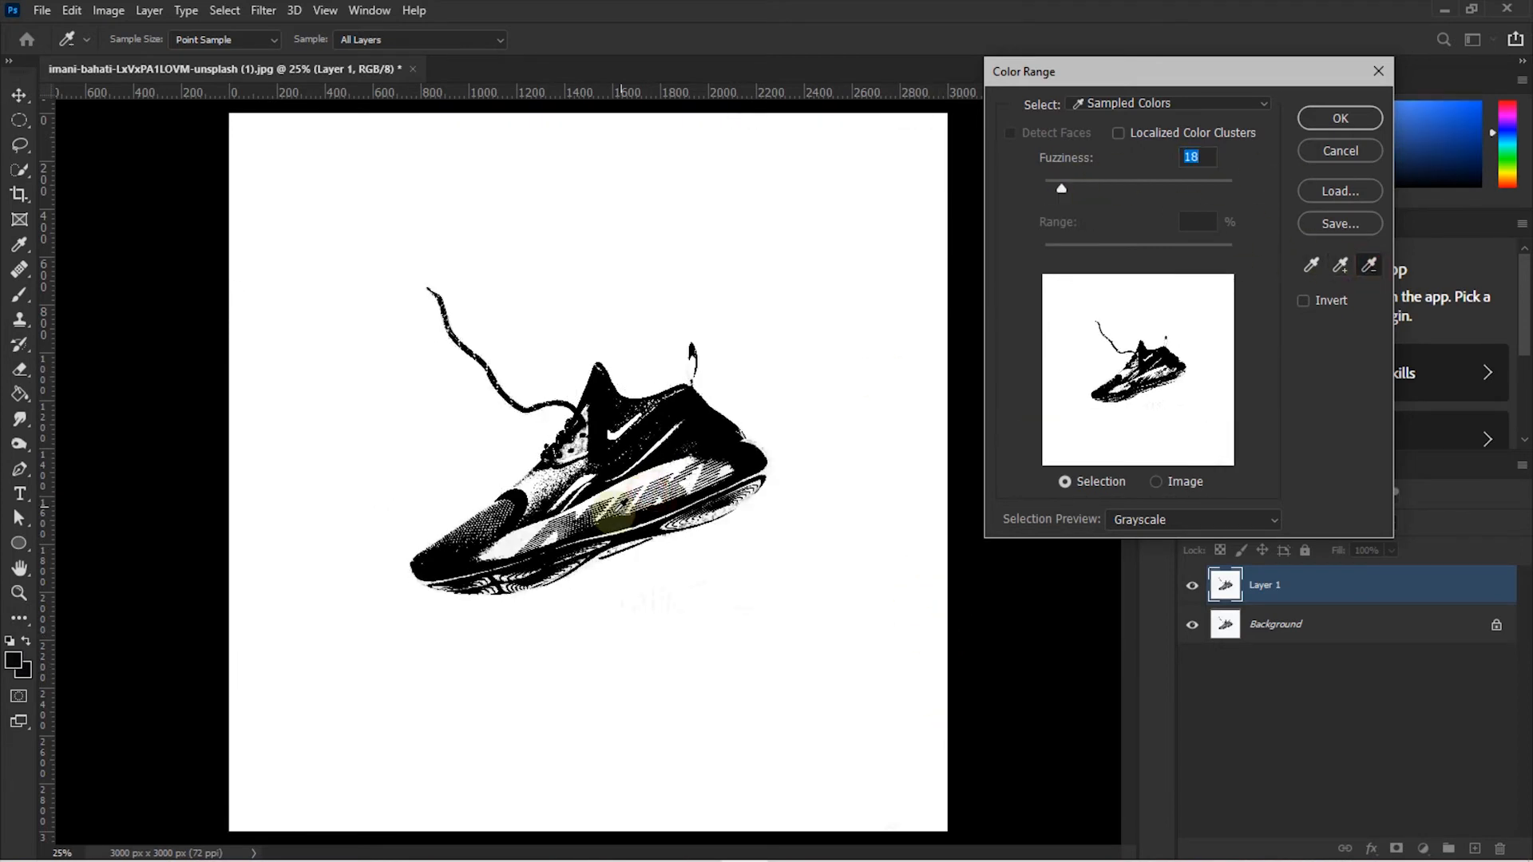
click(613, 506)
click(541, 528)
drag(1073, 190, 1107, 190)
click(1340, 265)
click(731, 120)
click(1370, 265)
click(678, 484)
click(693, 484)
- At Fuzziness 66, add the grey background and remove the shoe's light highlights
click(1370, 265)
click(533, 543)
click(663, 471)
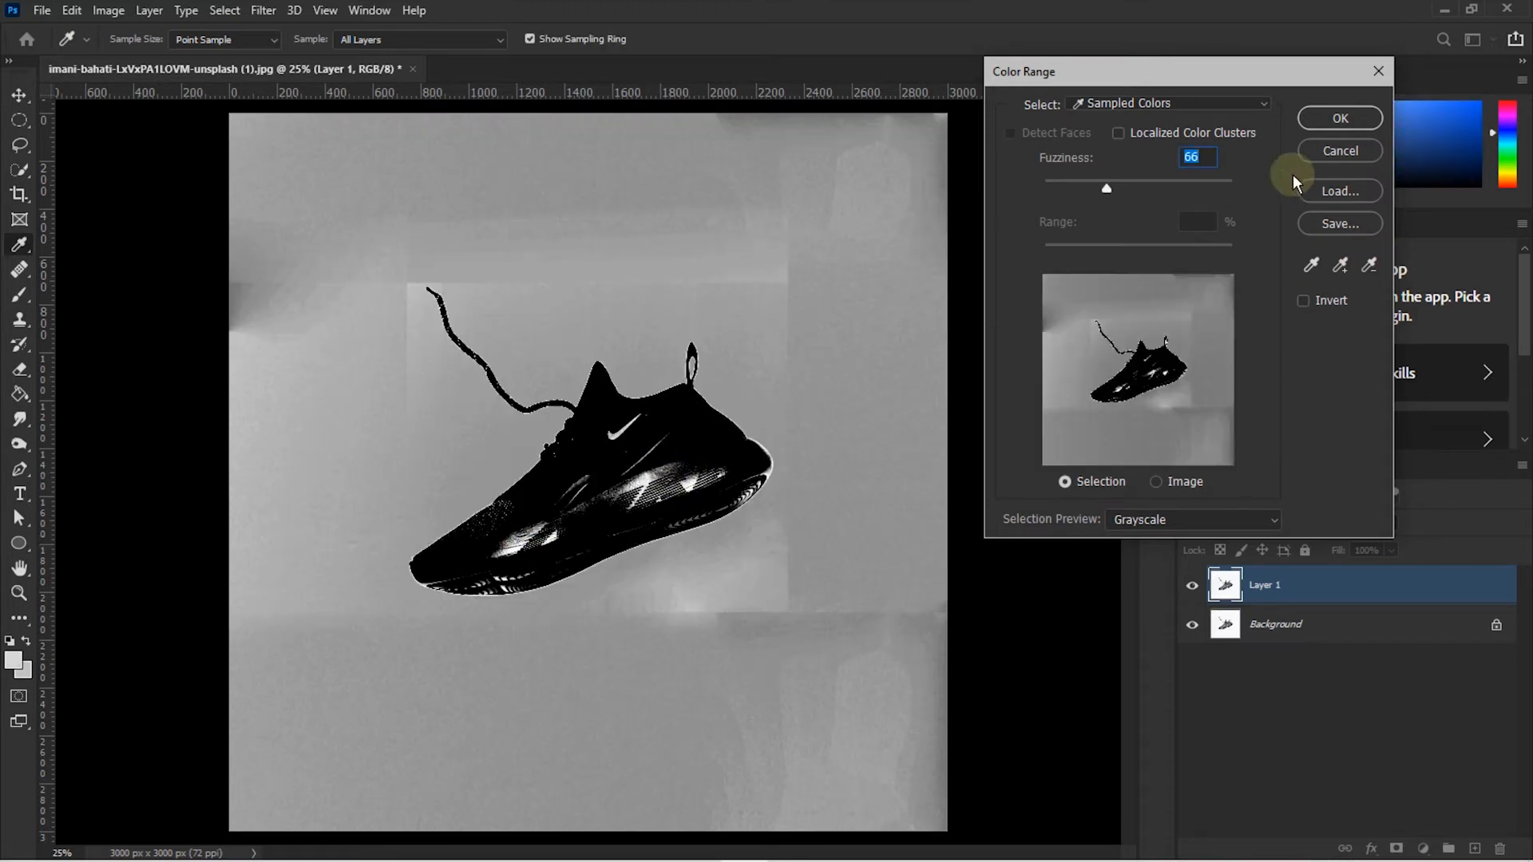
click(1340, 265)
click(662, 256)
click(1369, 265)
click(585, 523)
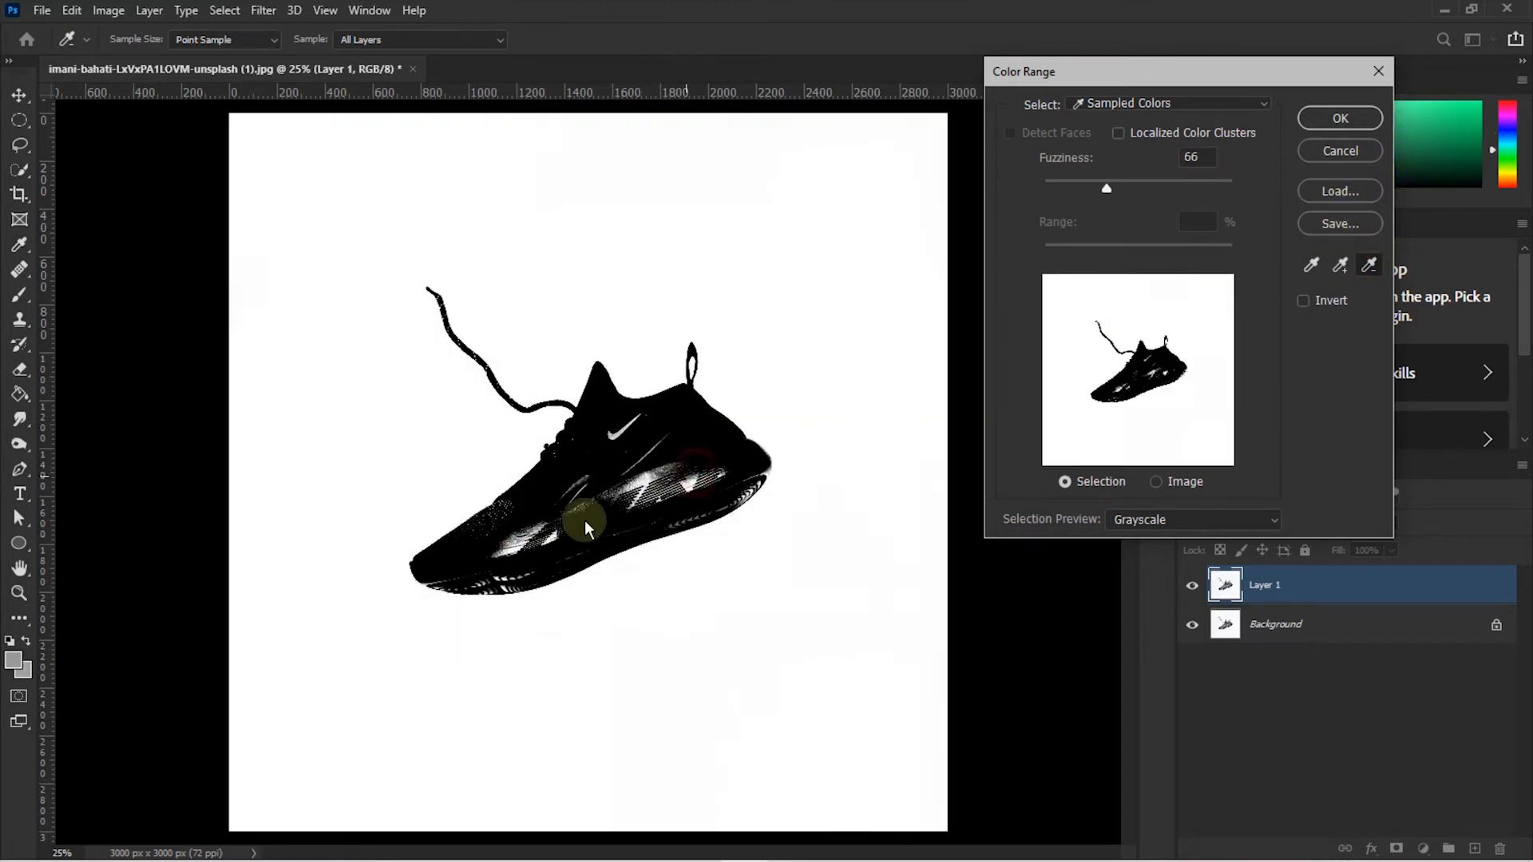
click(641, 466)
click(670, 417)
- Lower Fuzziness to 22 and add the last grey background patches
drag(1106, 190, 1065, 191)
click(1340, 265)
click(309, 257)
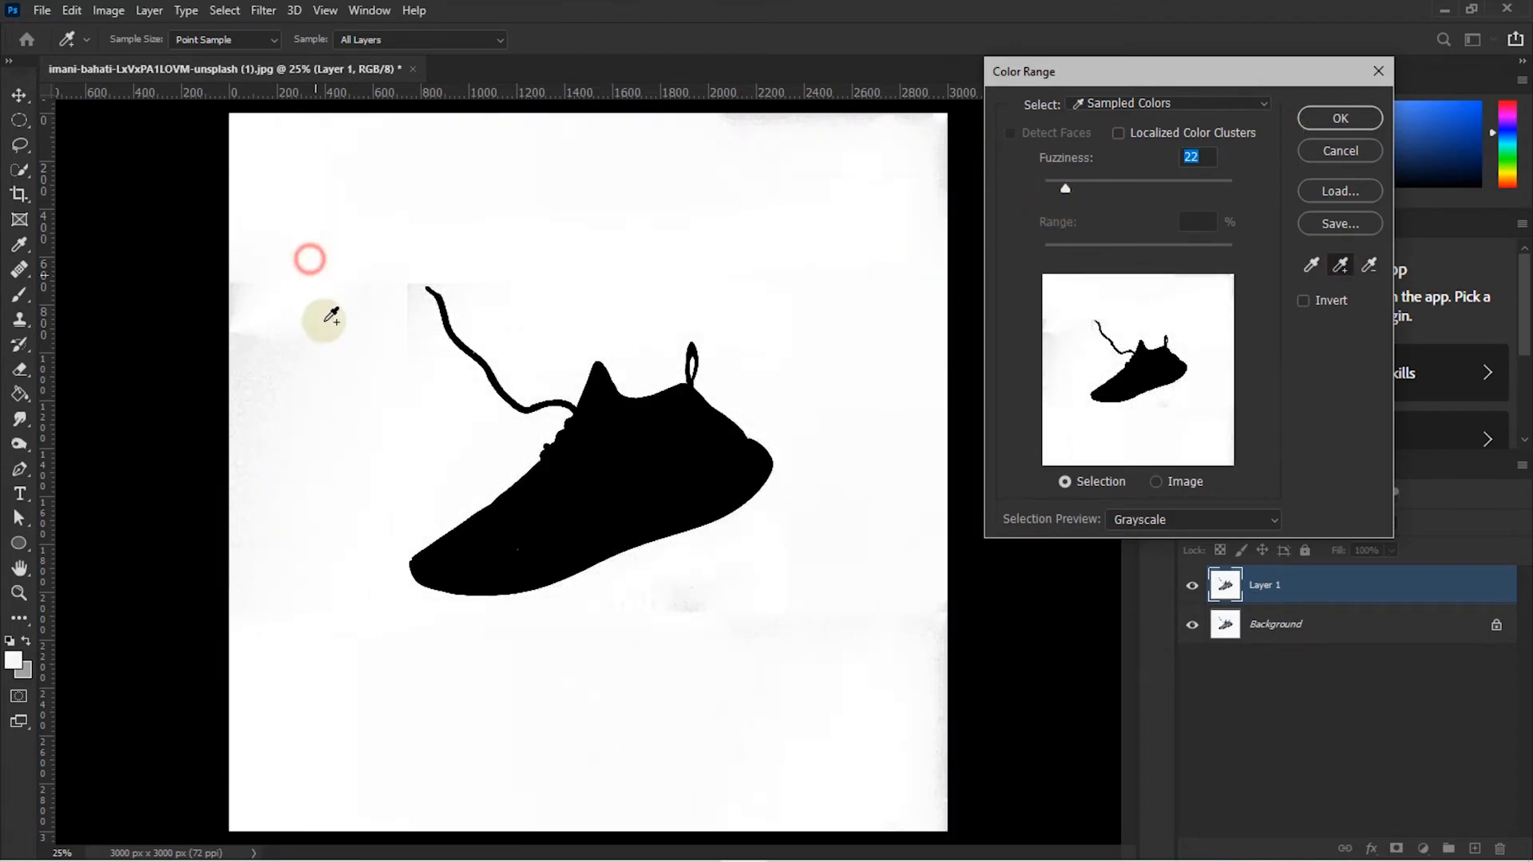
click(548, 735)
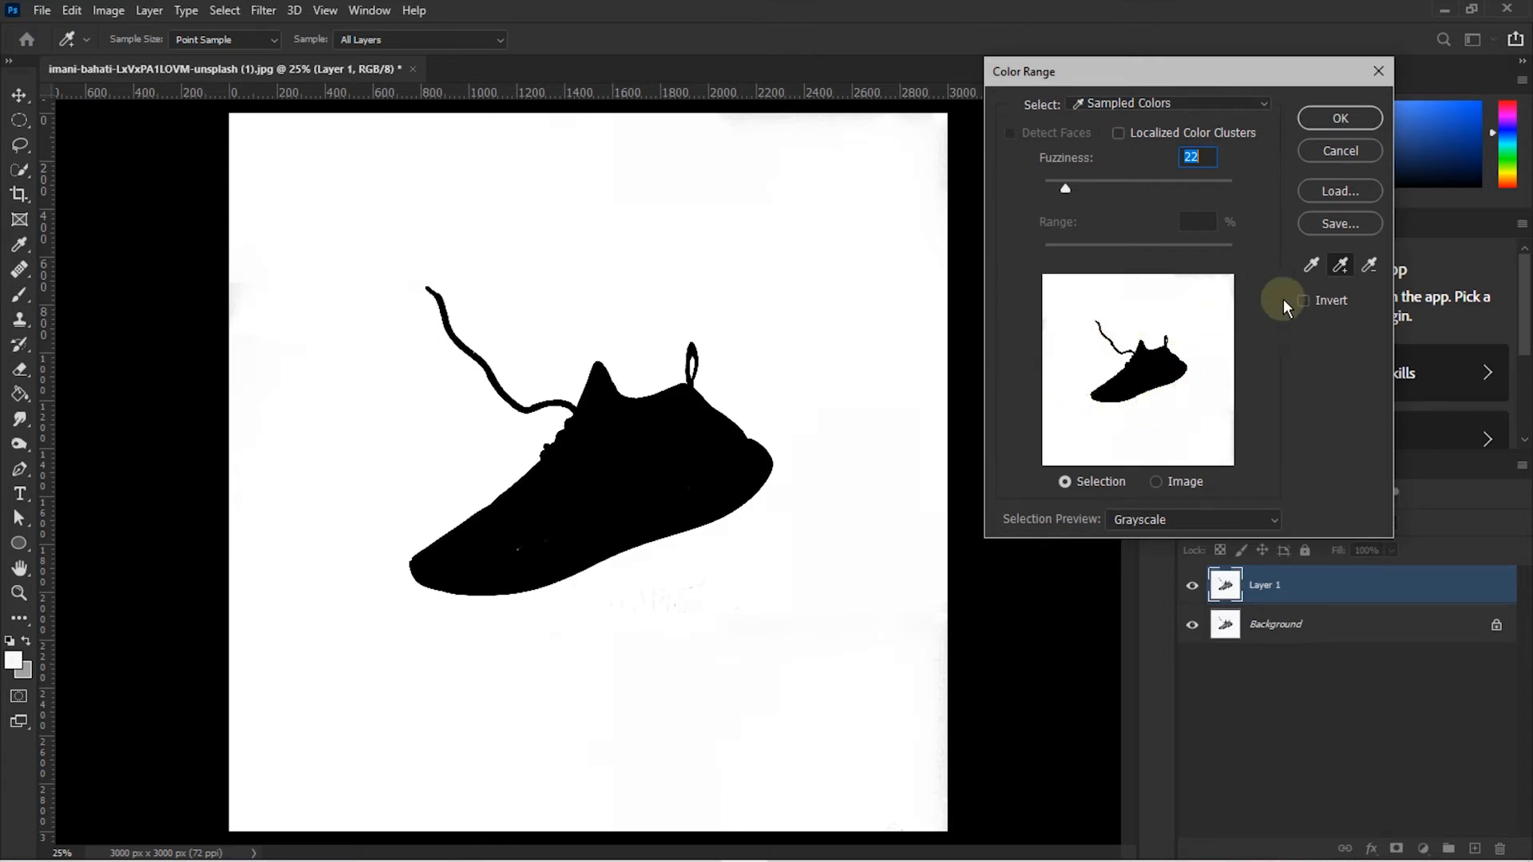
- Leave Invert unchecked and apply Color Range, creating a live selection around the sneaker
click(1304, 302)
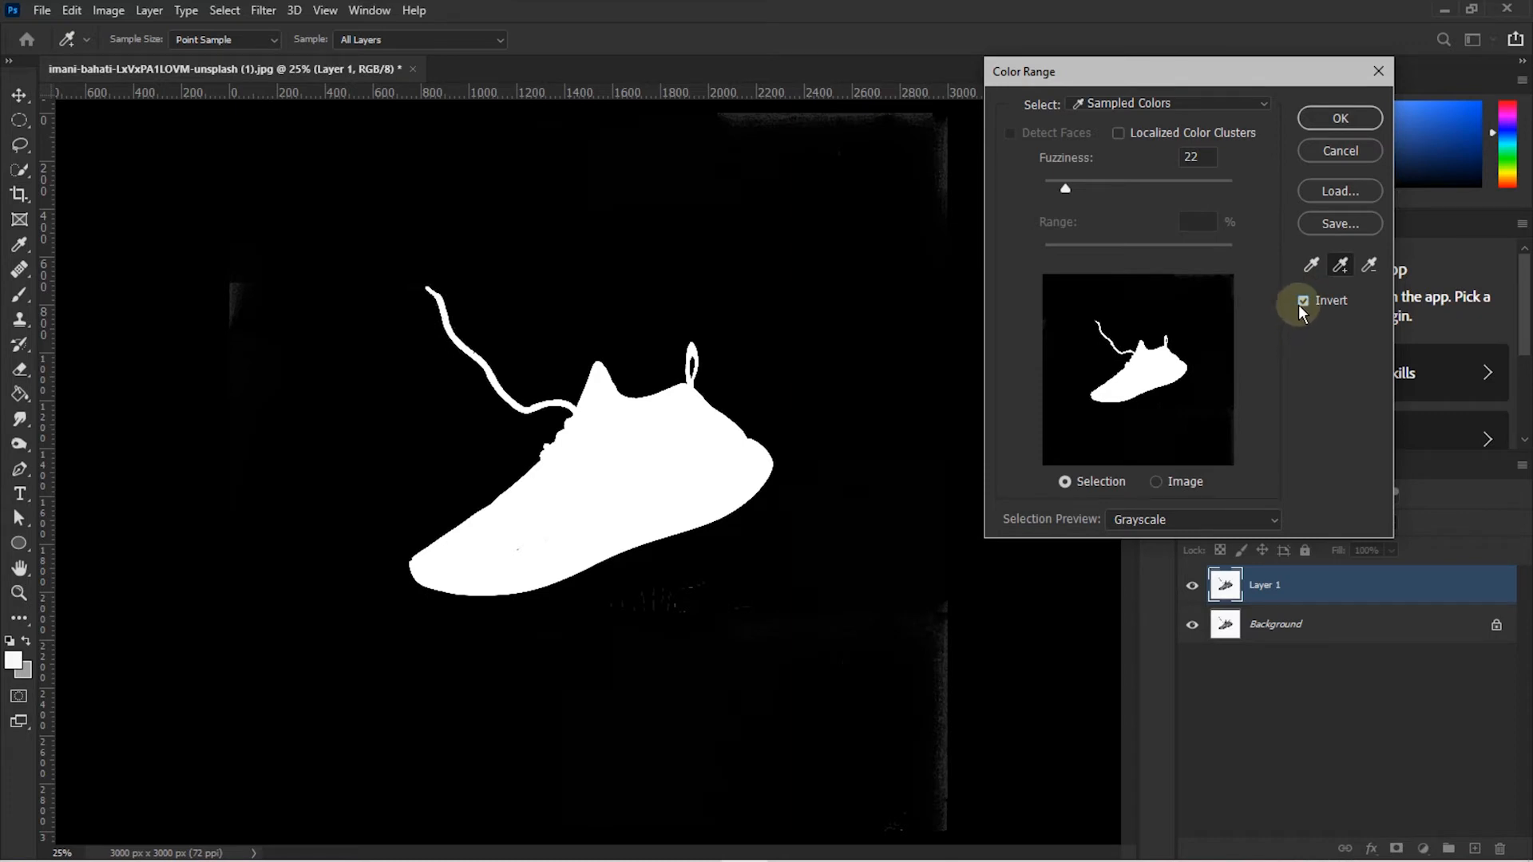
click(1303, 301)
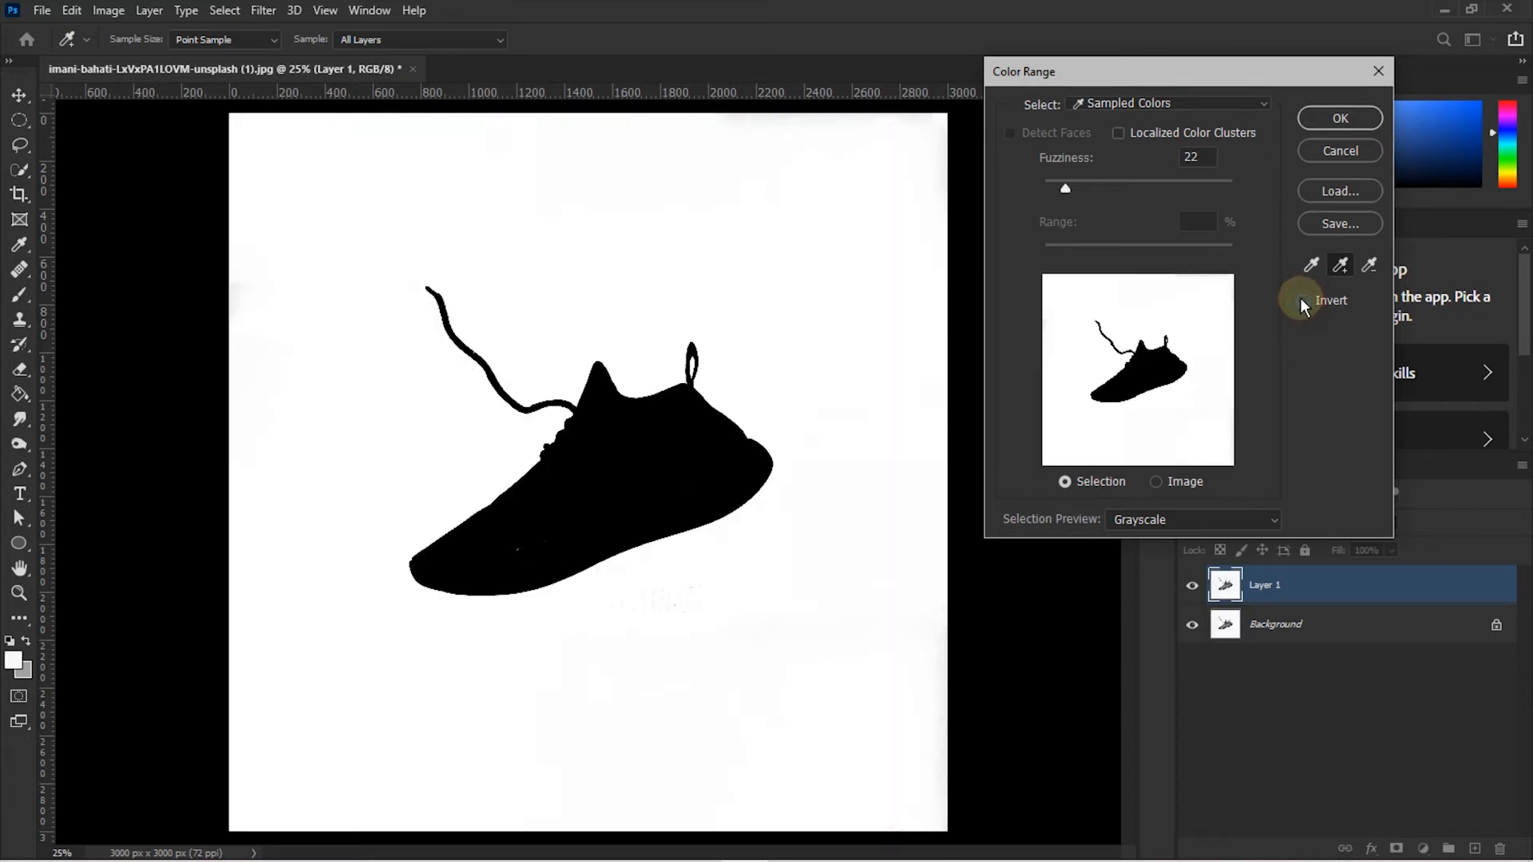
click(1351, 120)
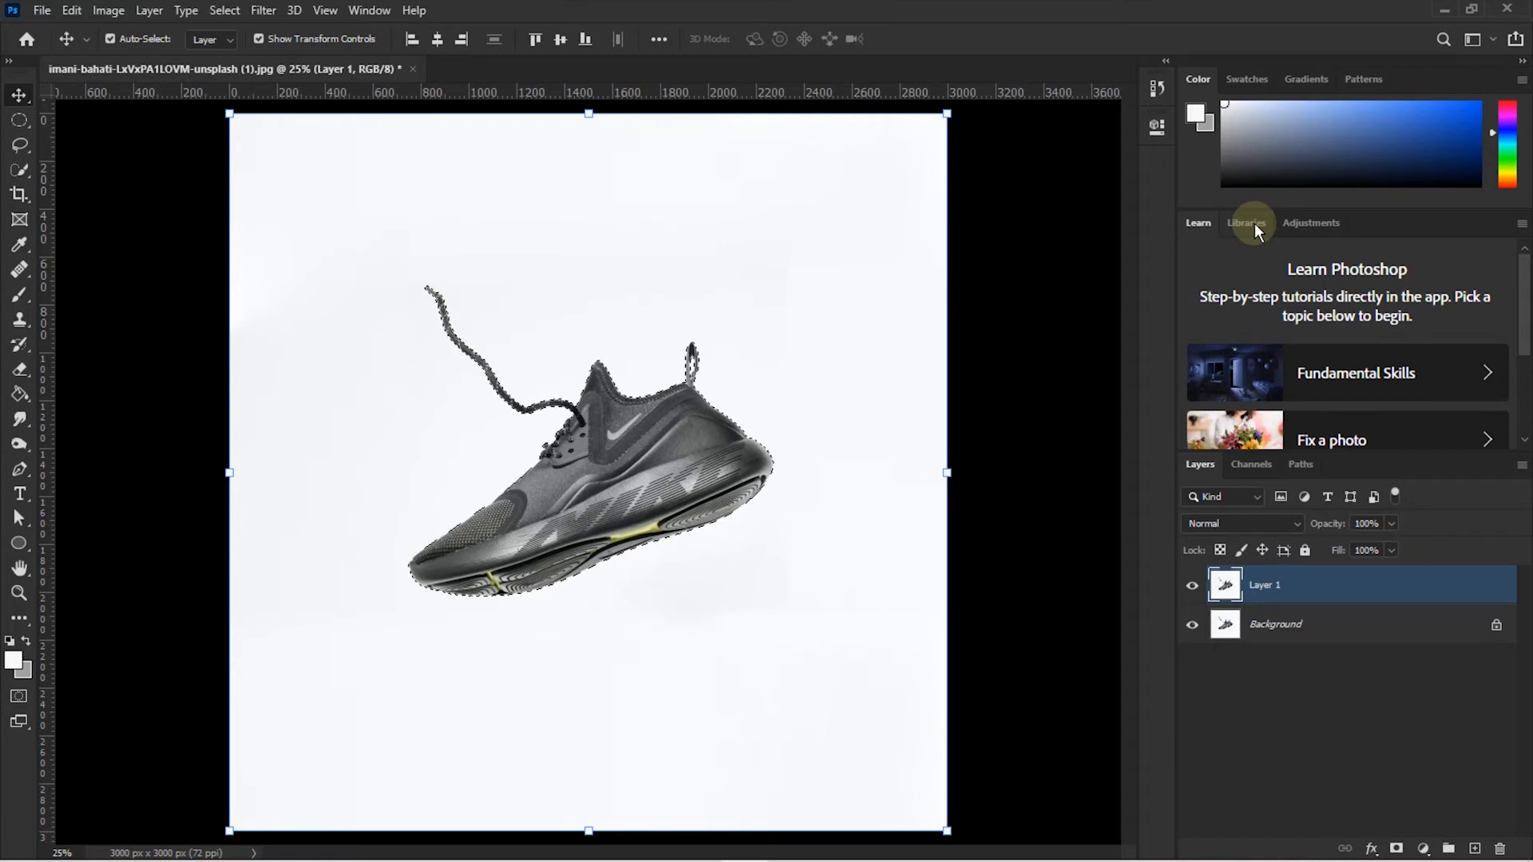
- Deselect, zoom to 100%, and pan to the shoe's toe and sole
key(ctrl)
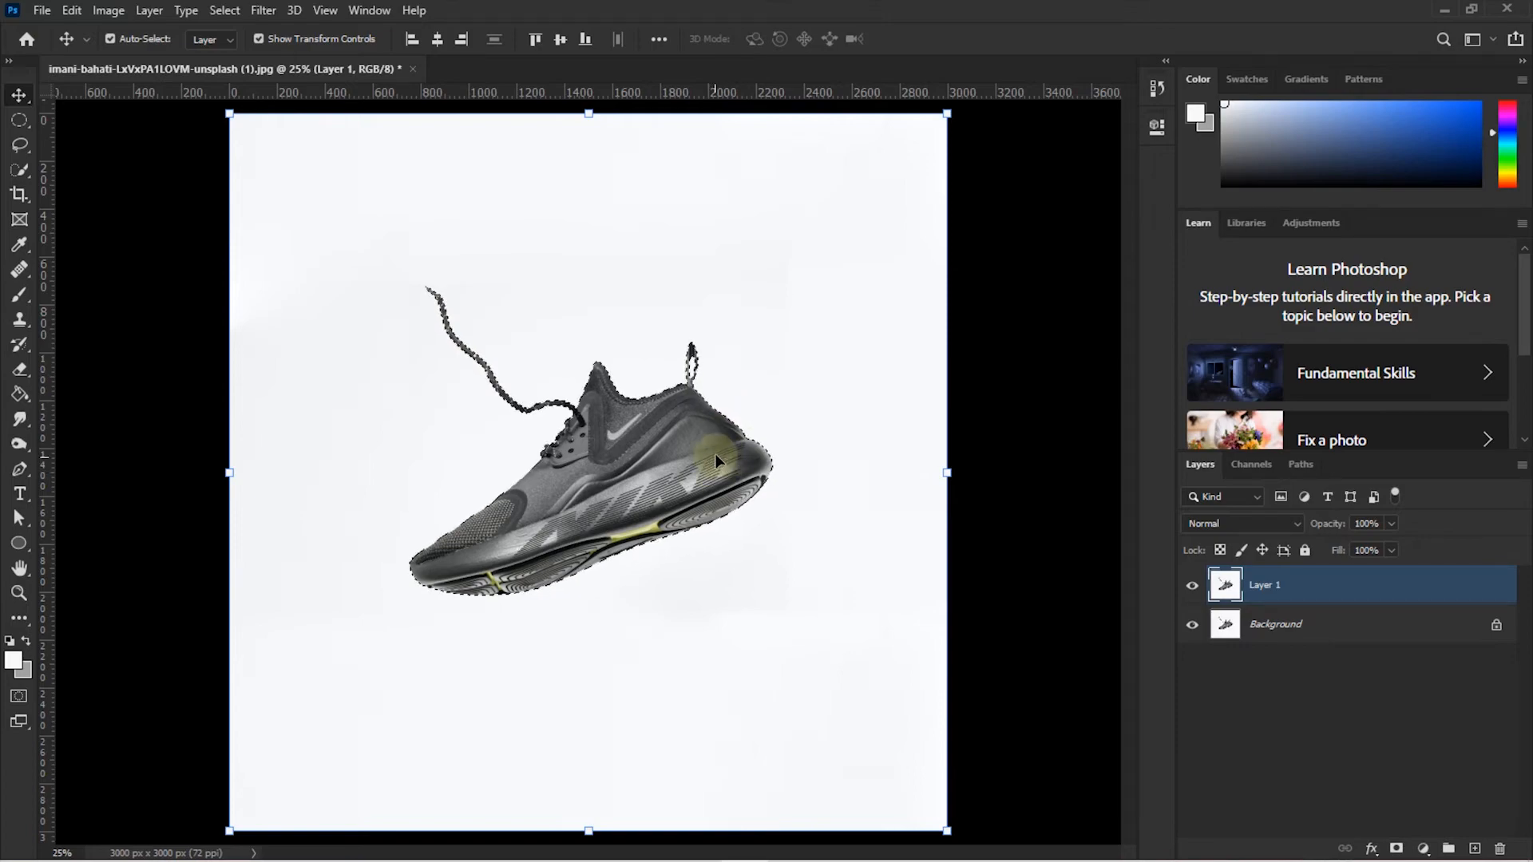
key(ctrl+d)
key(ctrl+plus)
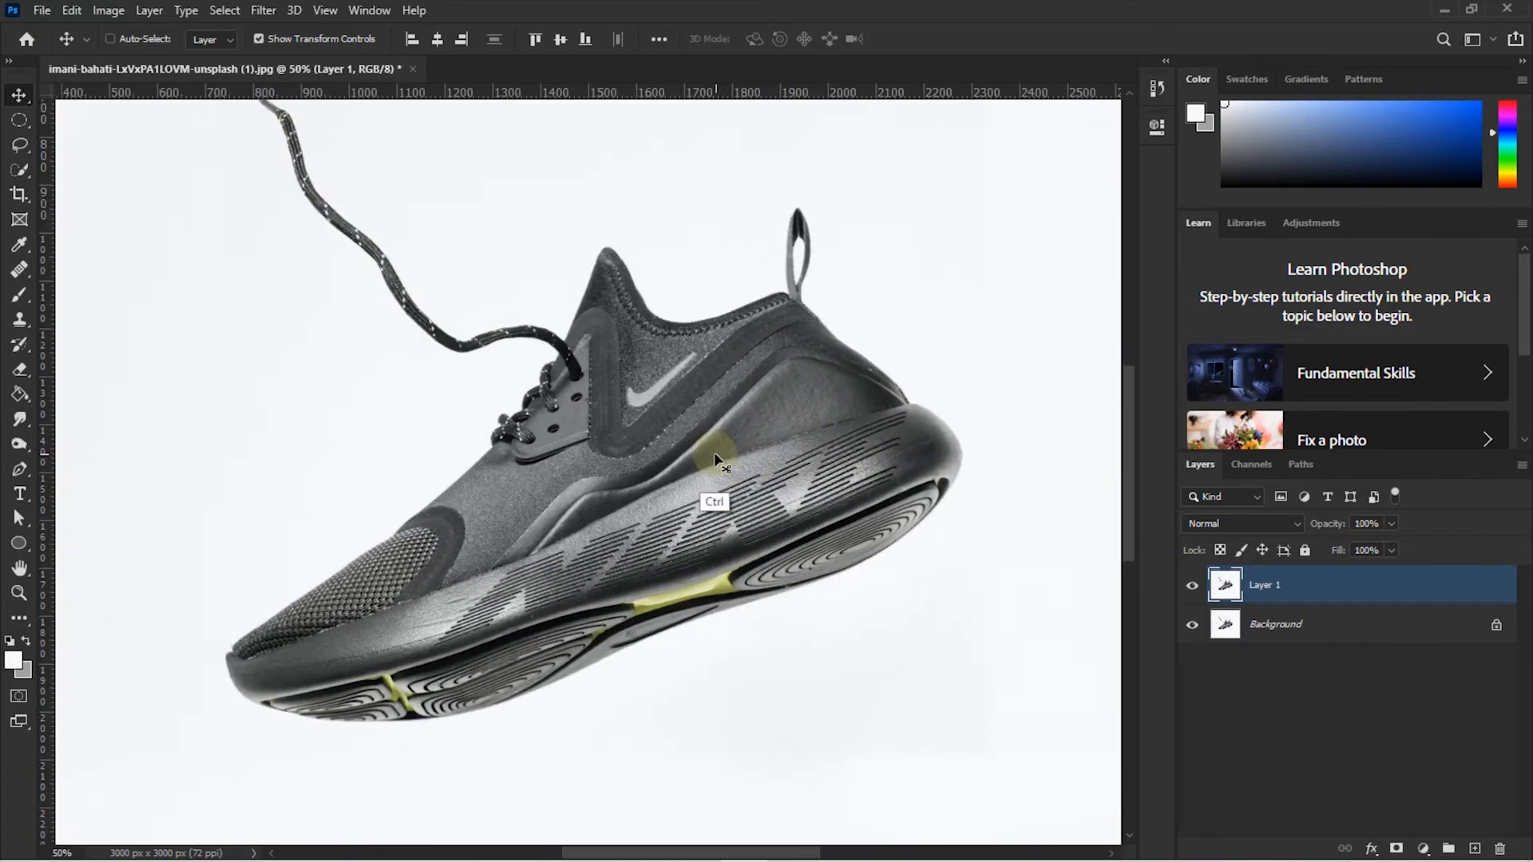
key(ctrl+plus)
key(ctrl+plus)
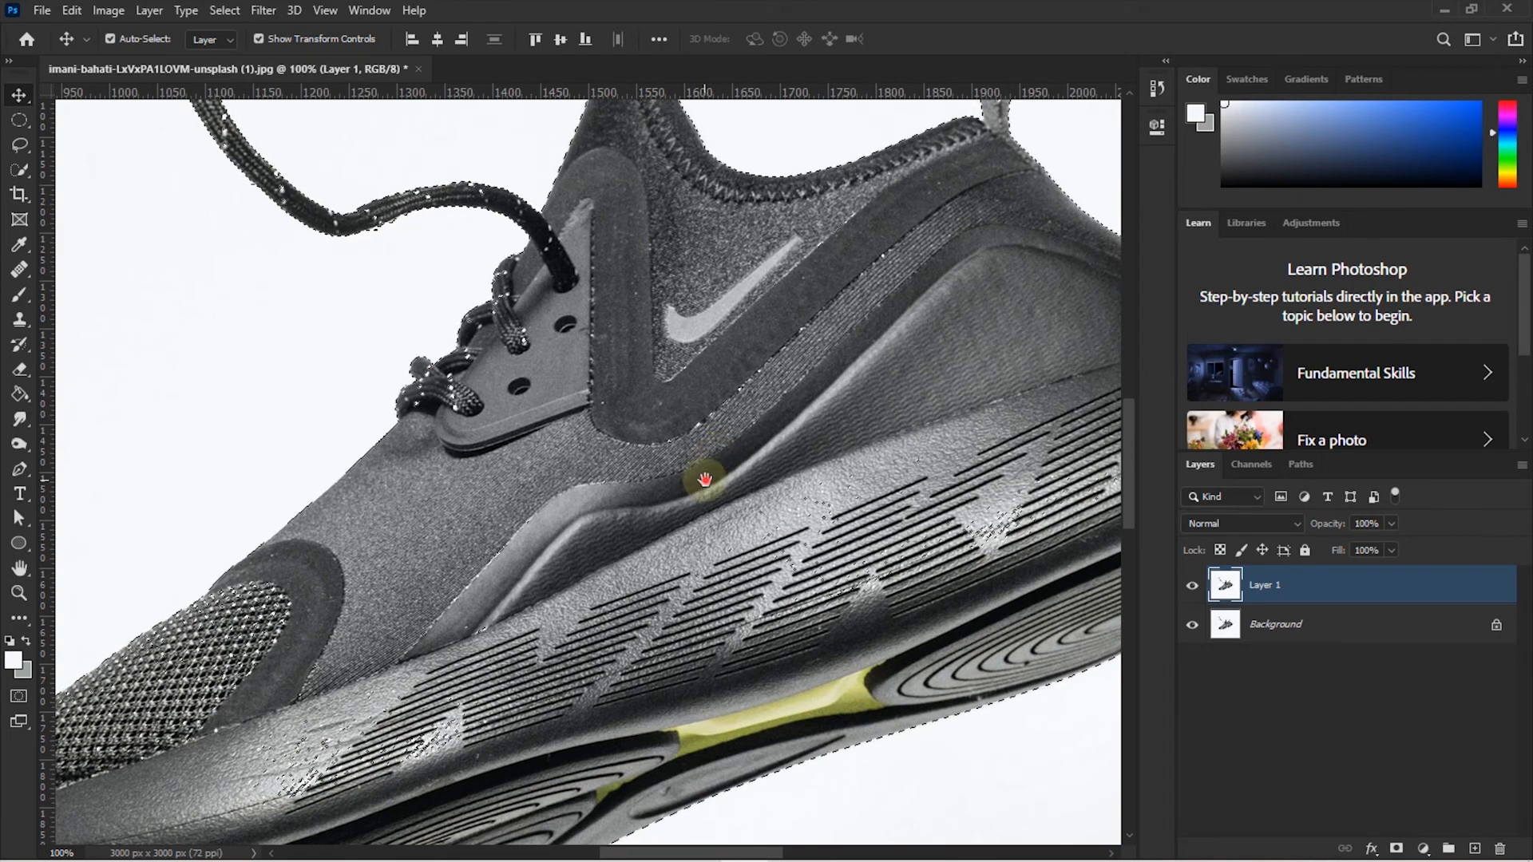
drag(705, 479, 841, 281)
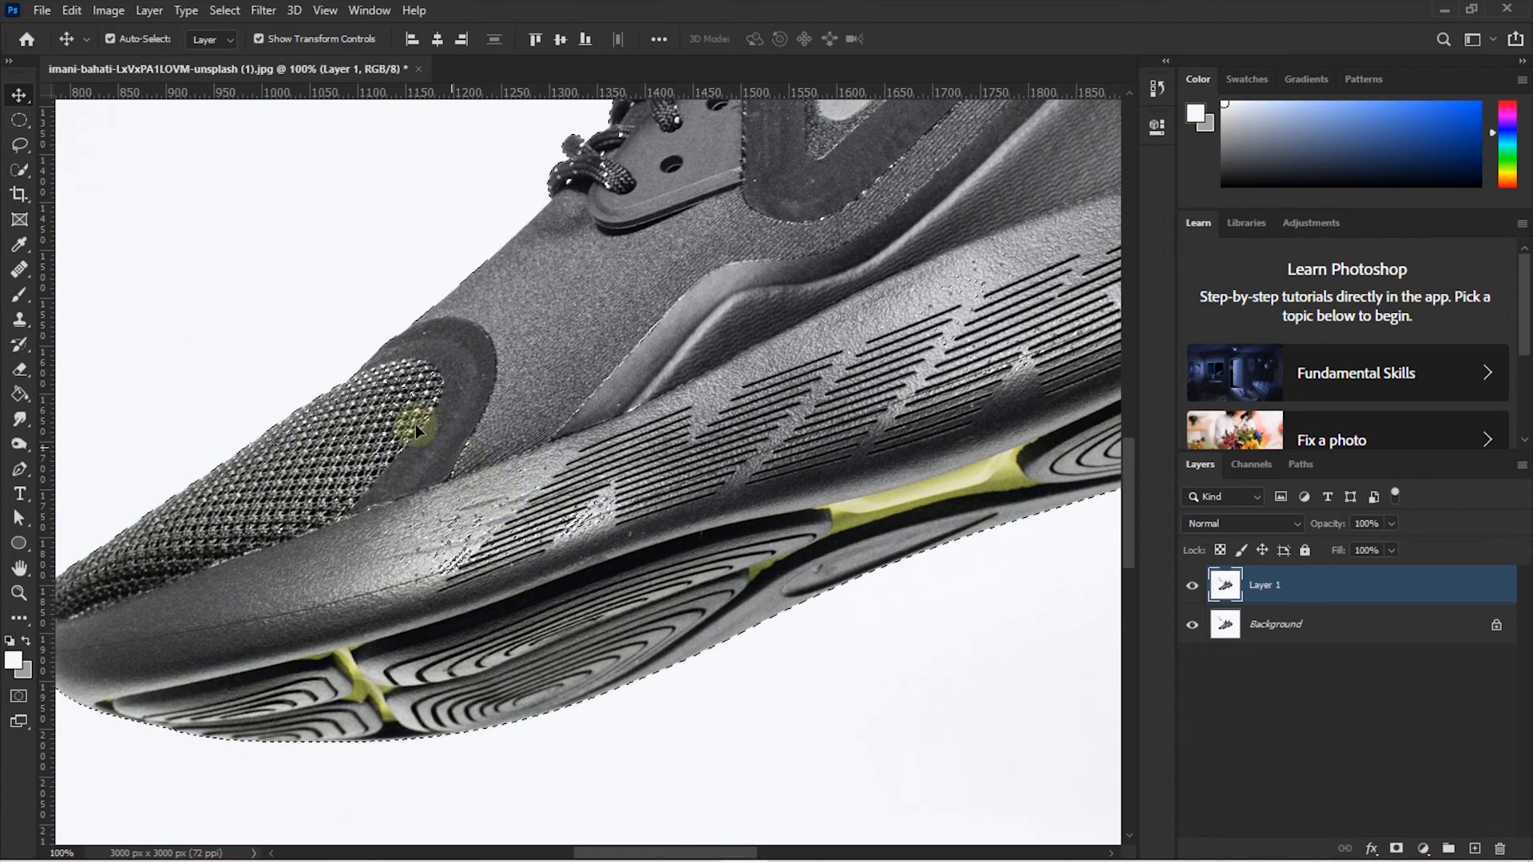
- With an enlarged Quick Selection brush, add the sole edge along the heel to the selection
click(22, 176)
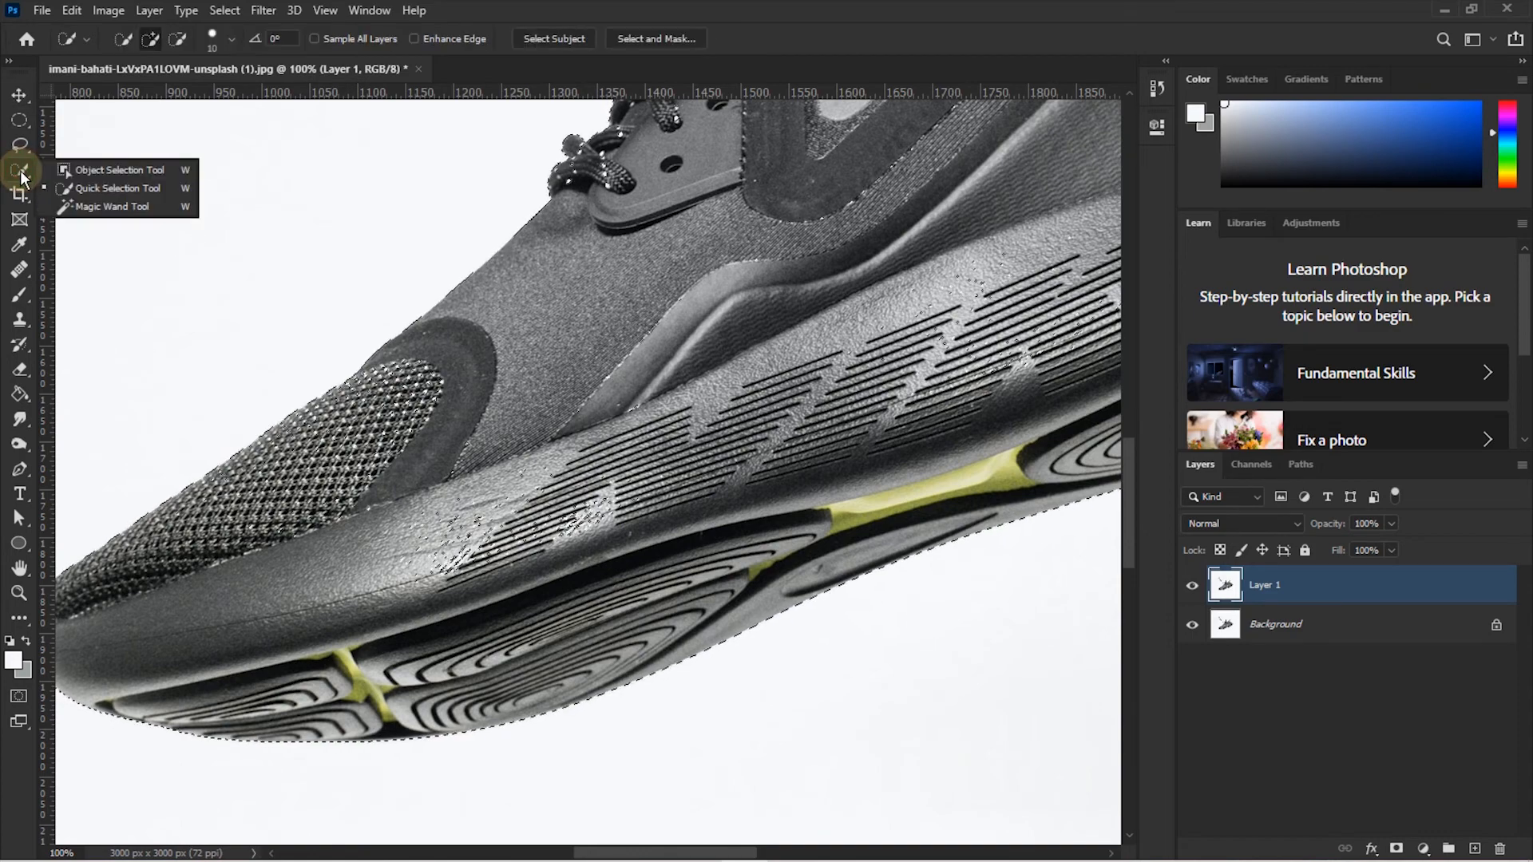
click(68, 188)
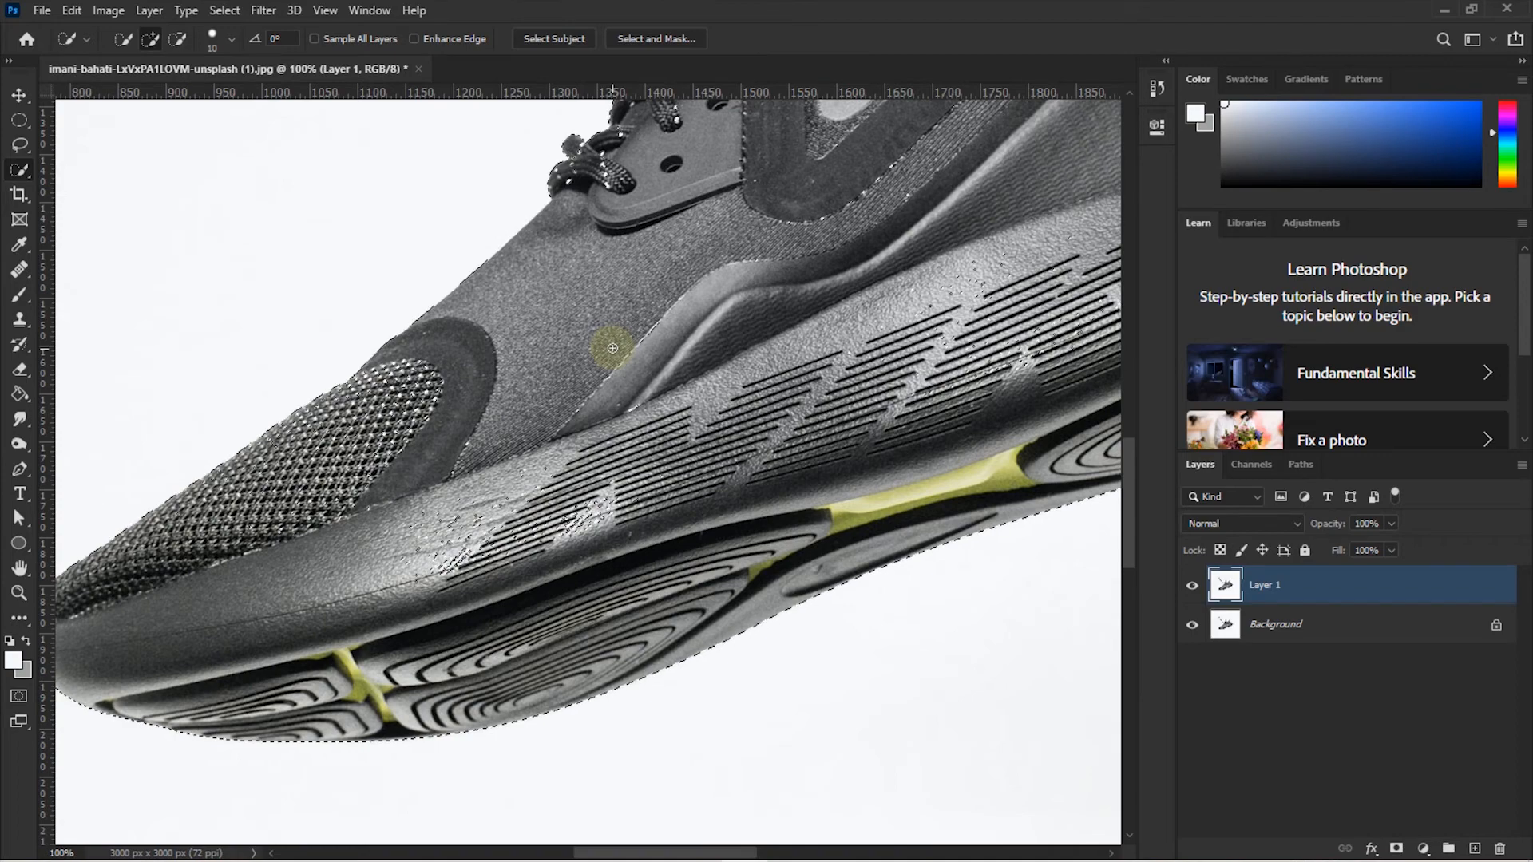
key(bracketright)
key(bracketright)
key(bracketright)
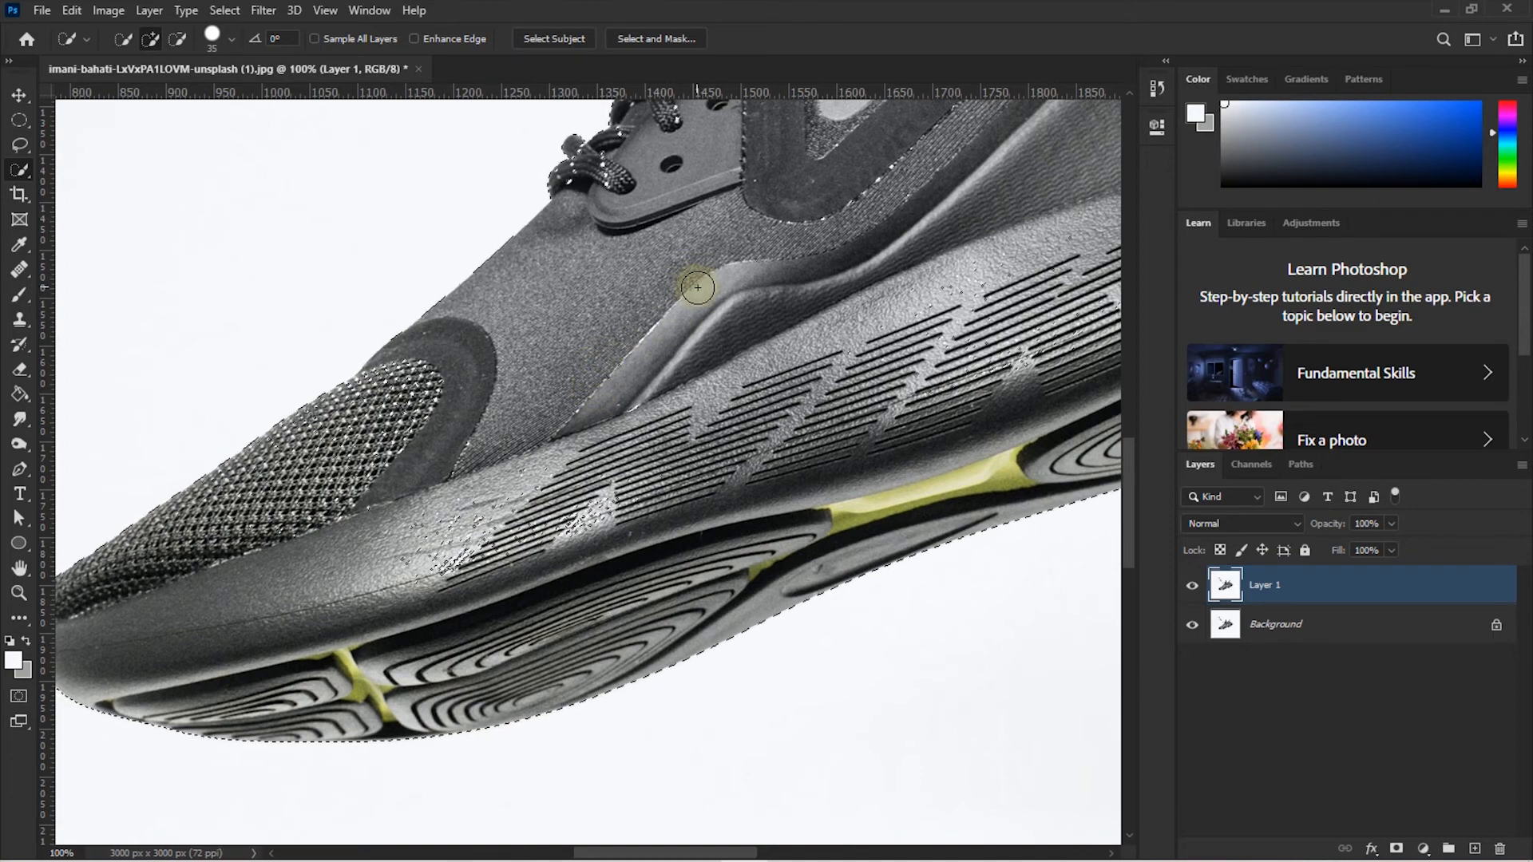
key(shift)
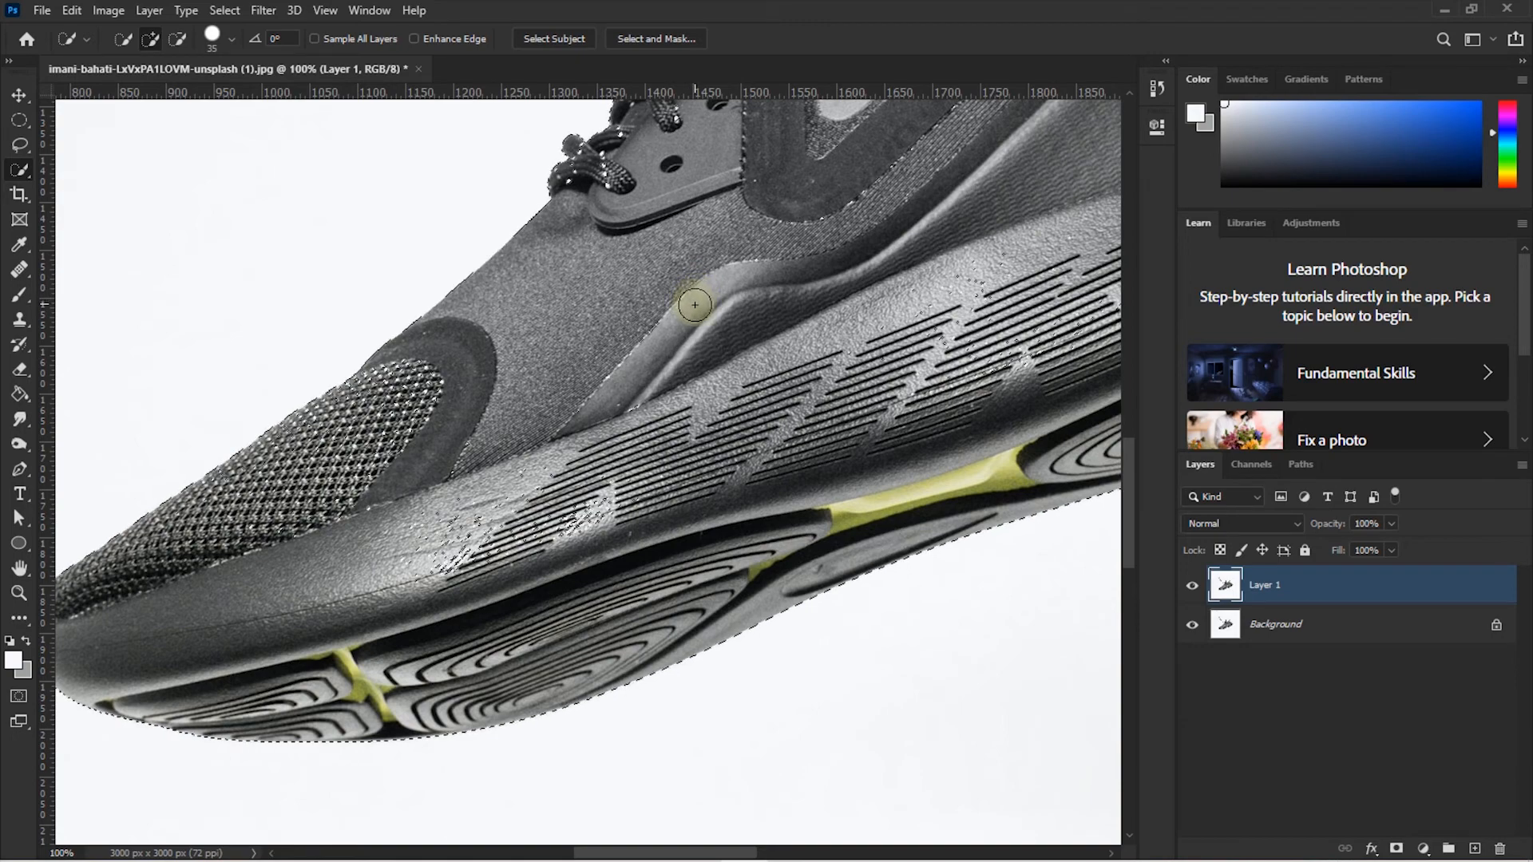
key(alt)
scroll(743, 301, down, 3)
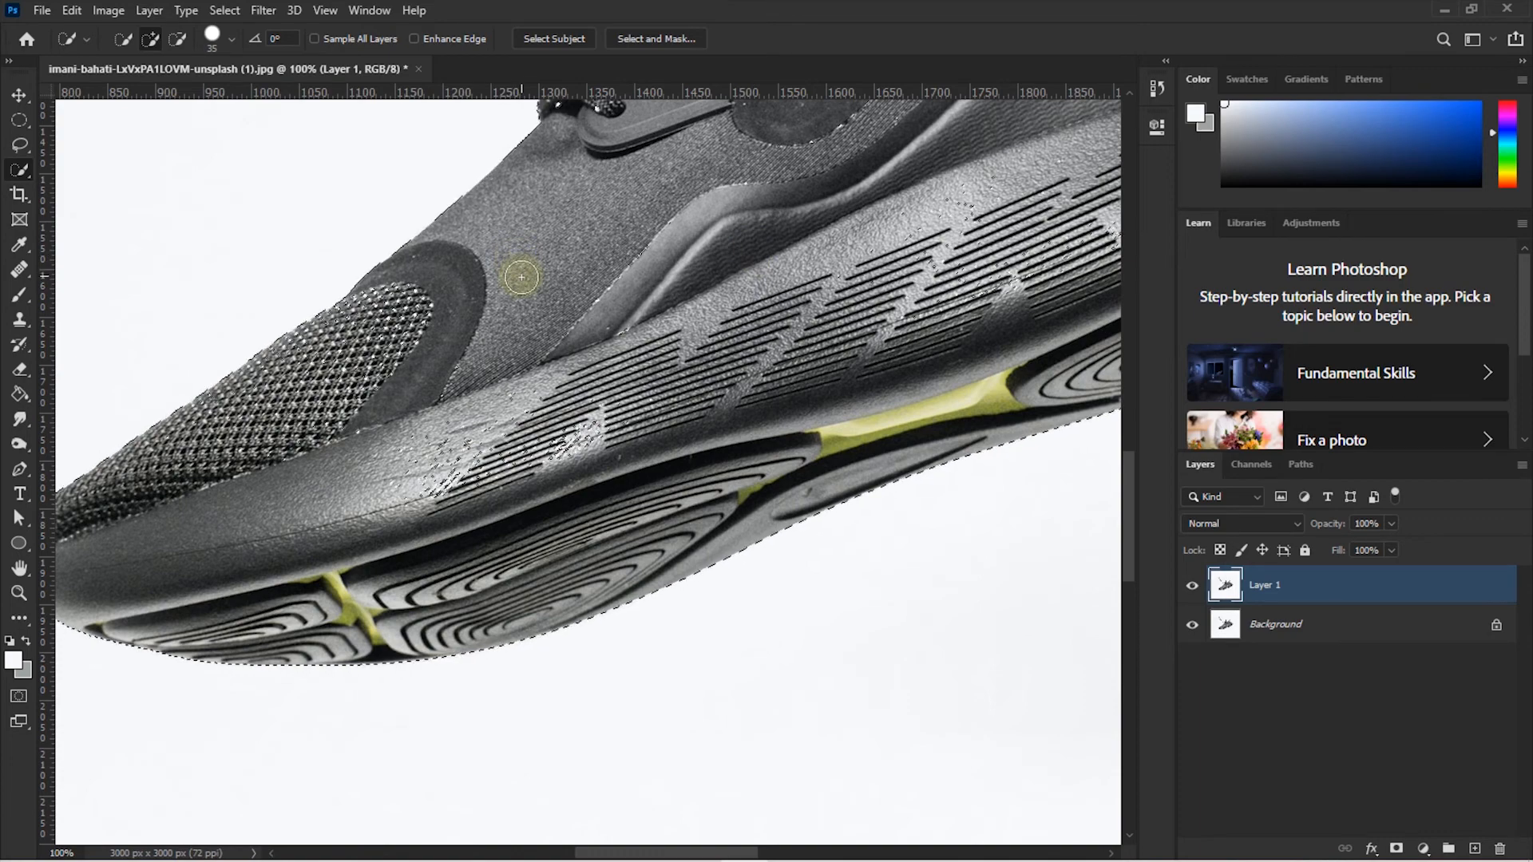
key(shift)
key(shift)
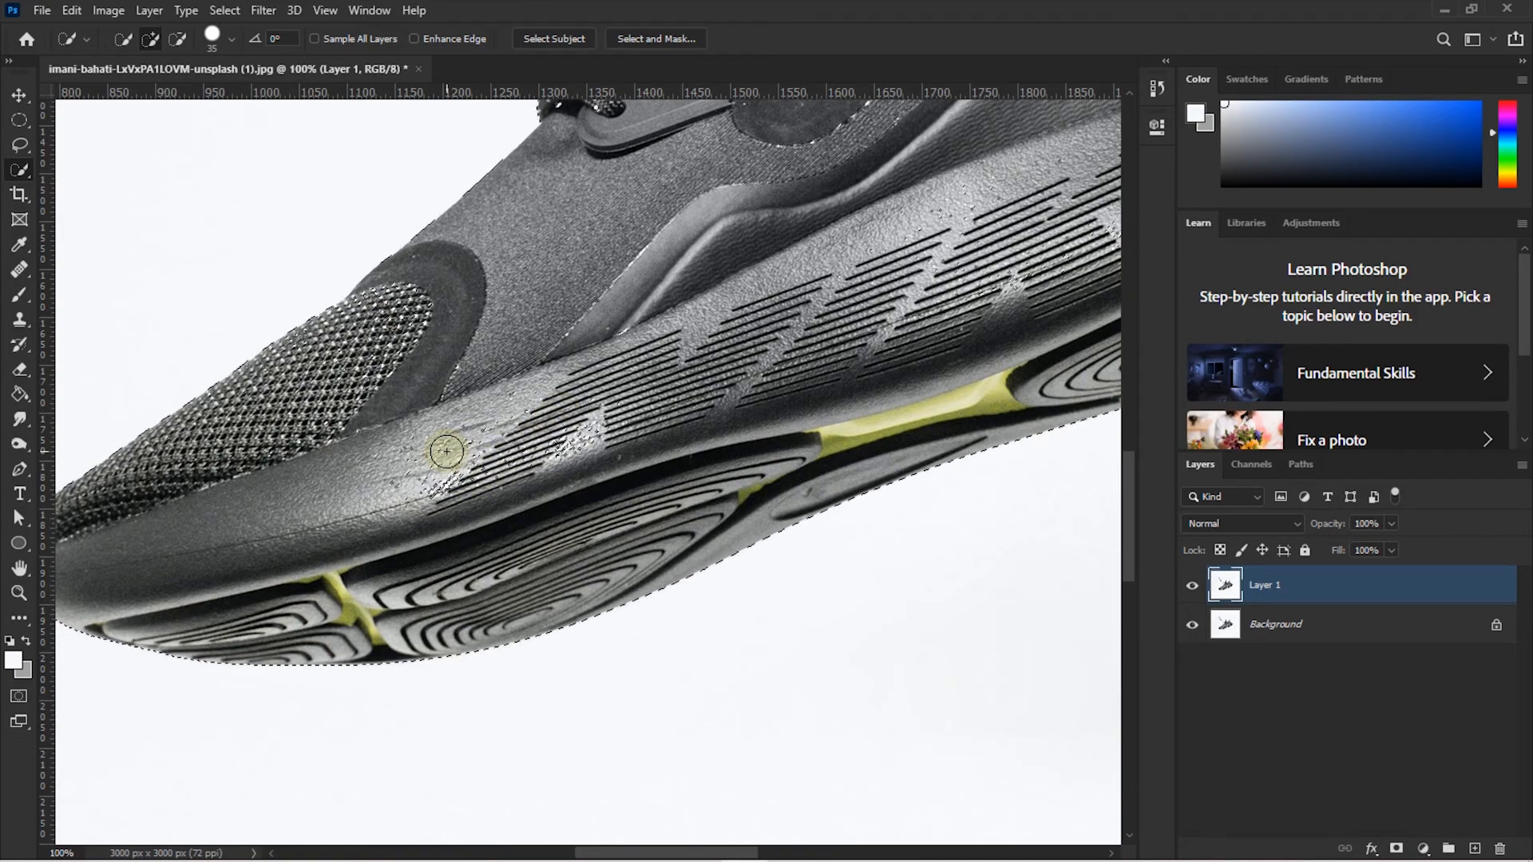
mouse_move(448, 445)
mouse_down()
mouse_move(627, 246)
mouse_move(674, 228)
mouse_up()
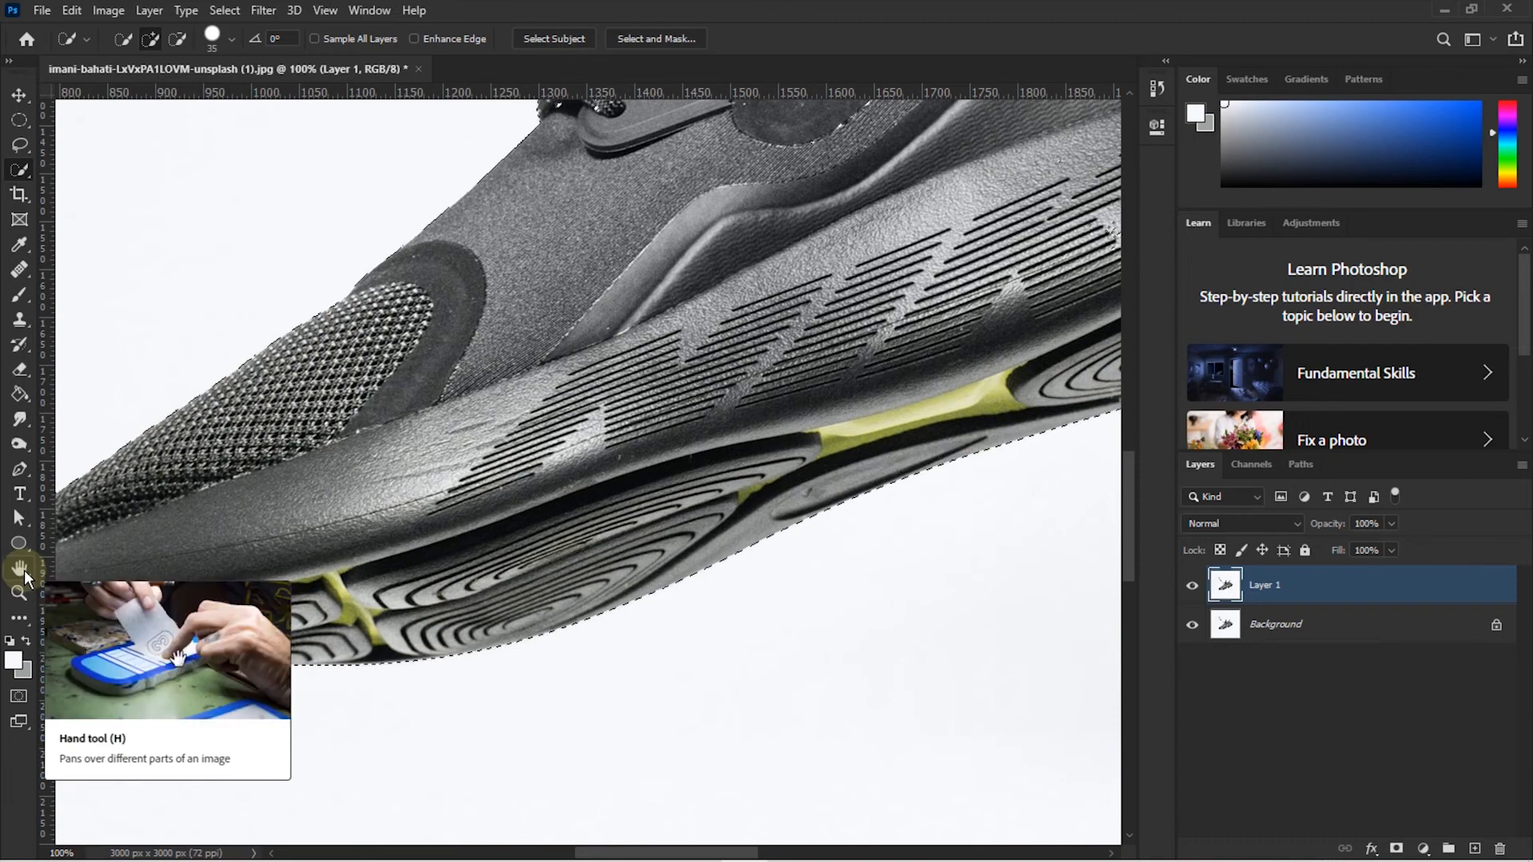
- Add the unselected patch on the sole and the collar area to the selection
key(space)
drag(795, 274, 535, 453)
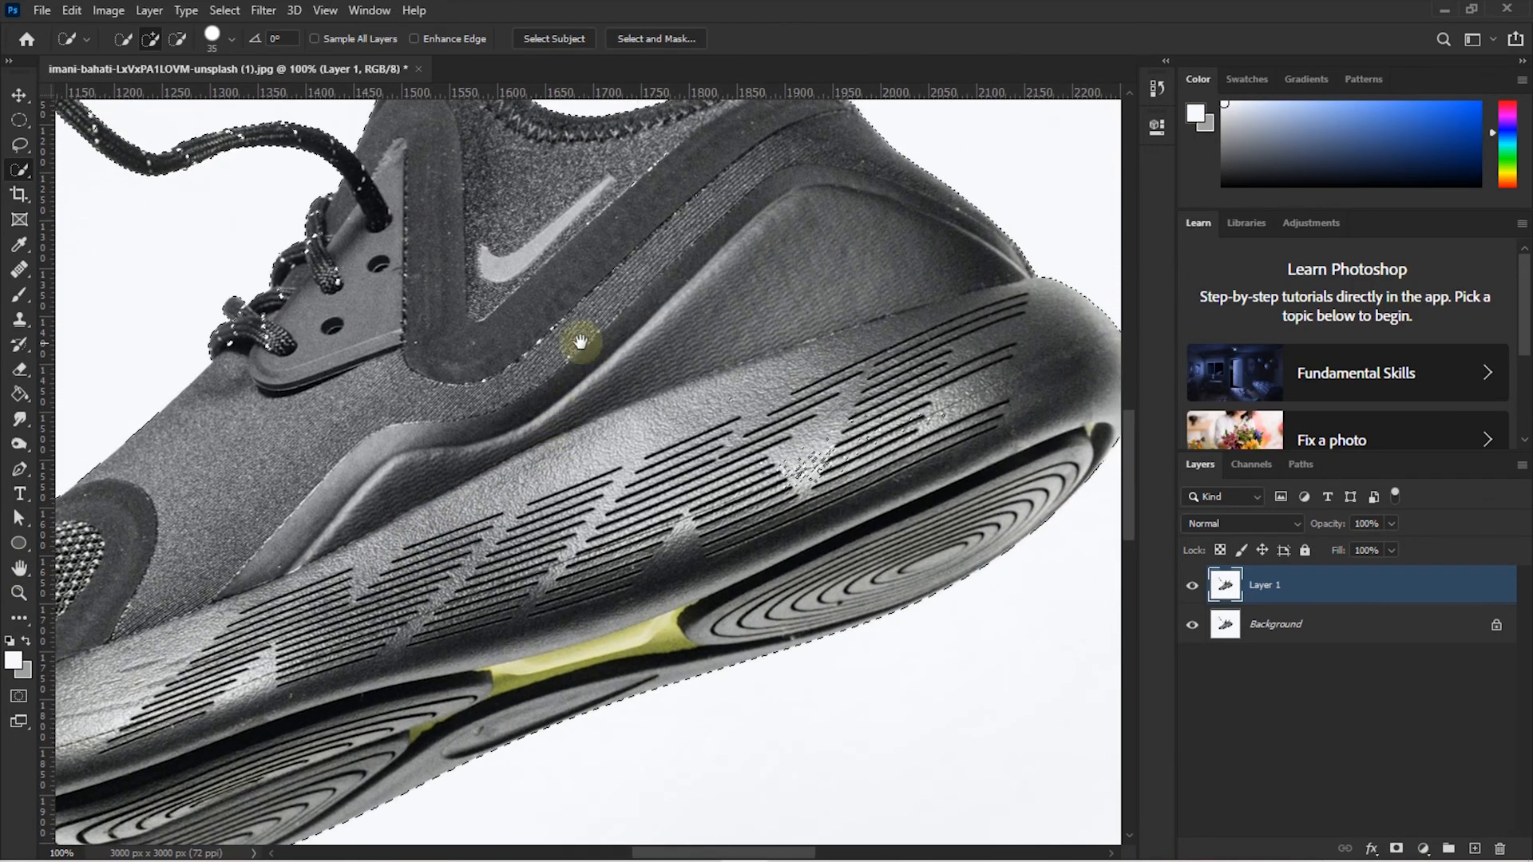
drag(583, 343, 635, 437)
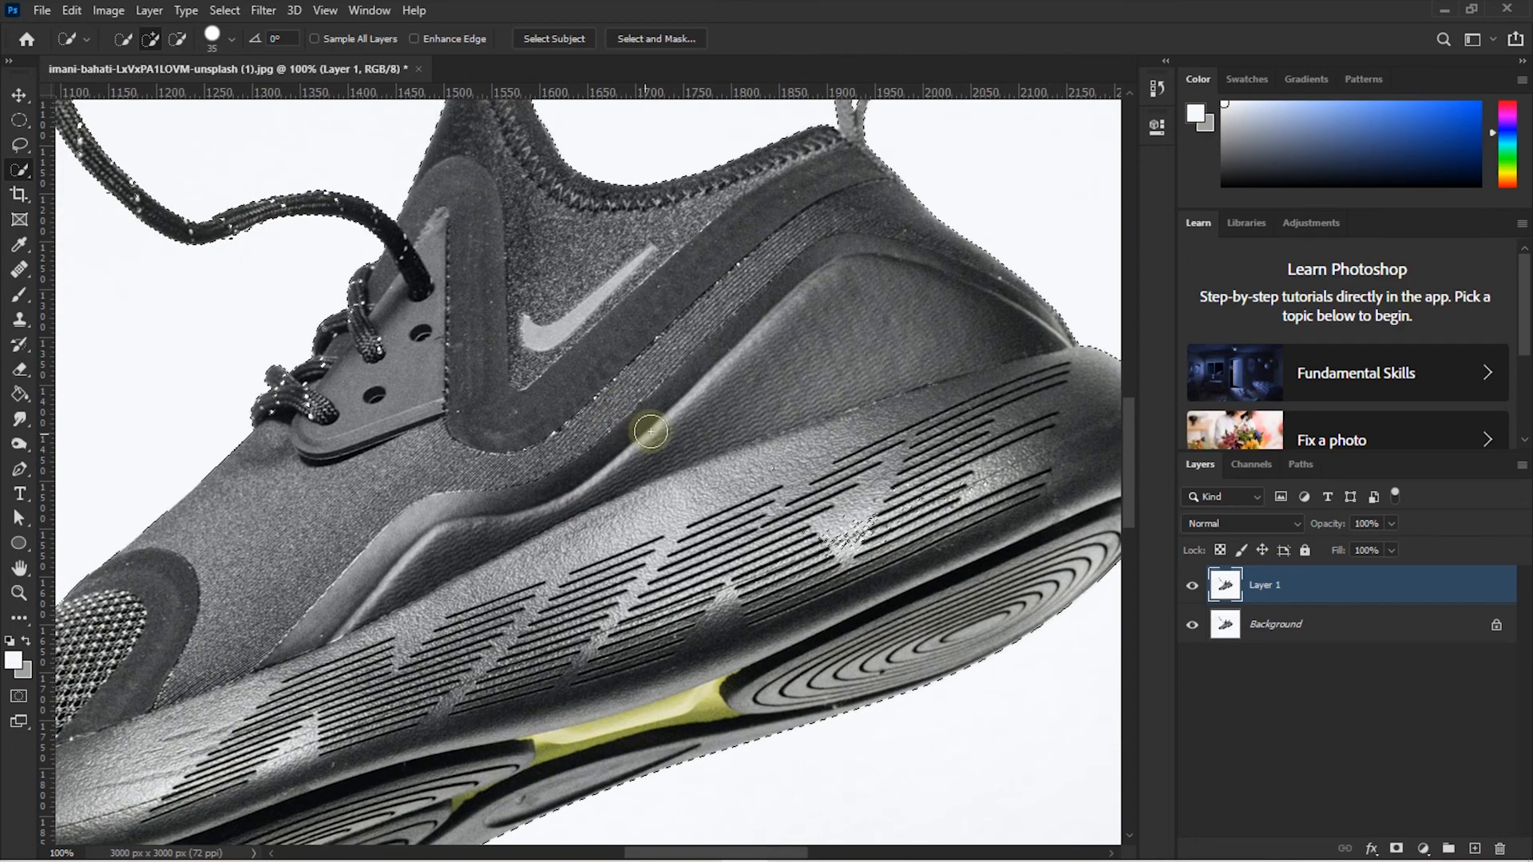
key(shift)
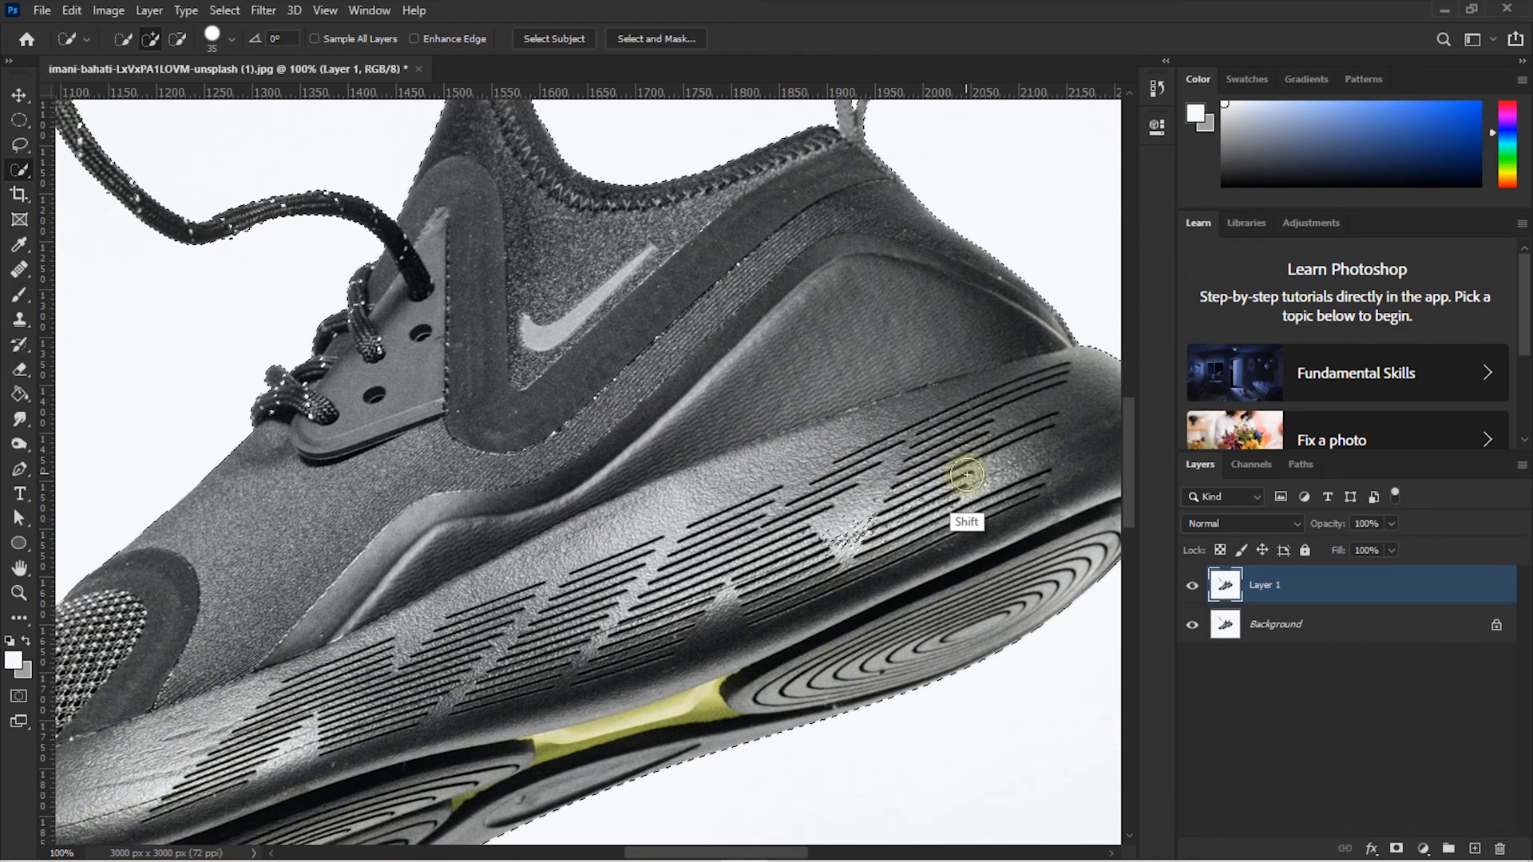
shift+click(1003, 452)
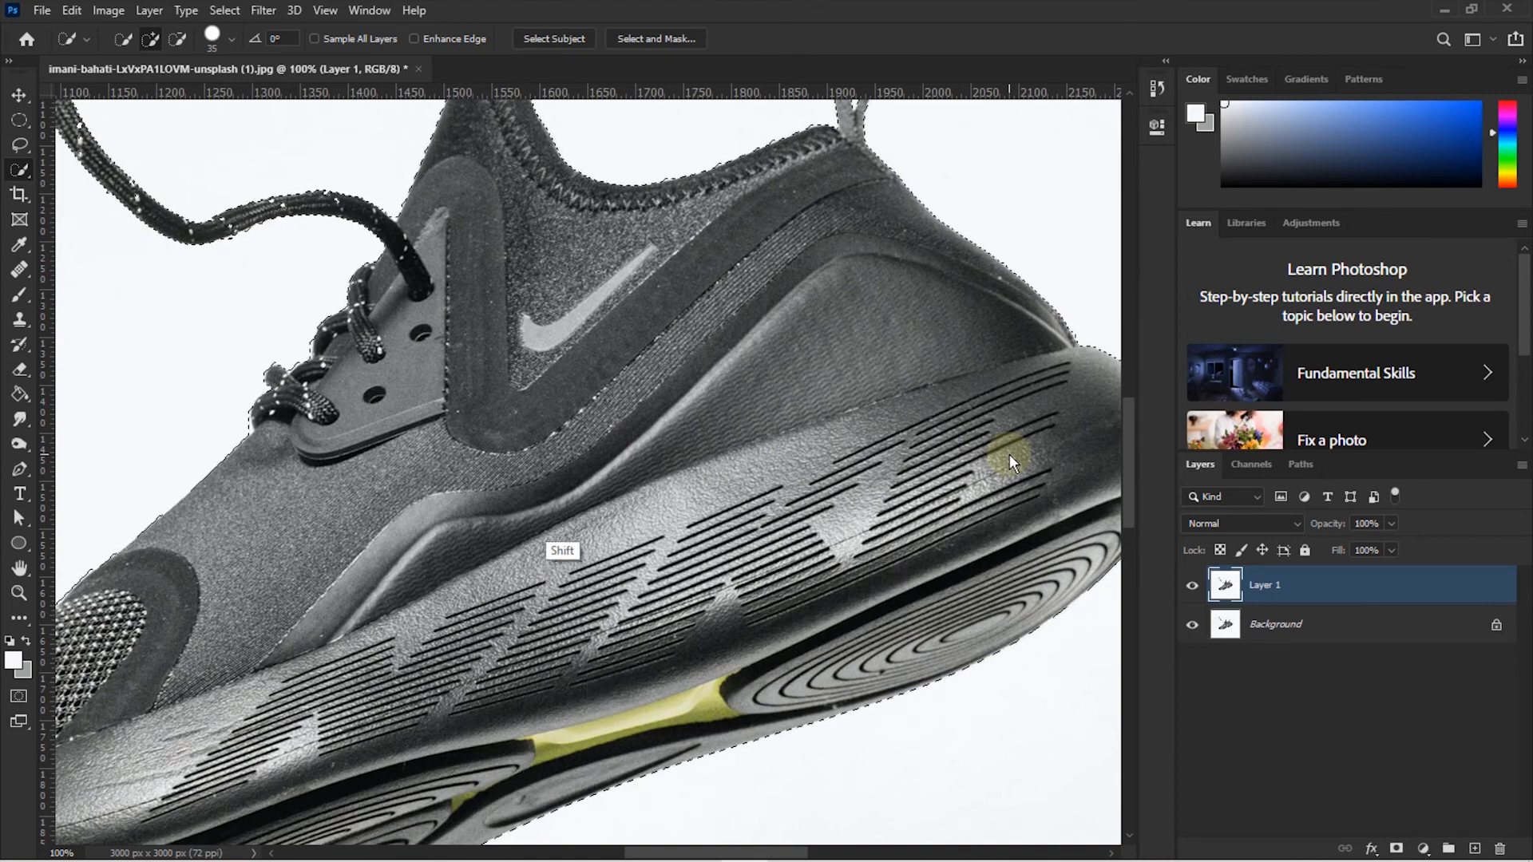
mouse_move(592, 204)
mouse_down()
mouse_move(794, 179)
mouse_move(862, 211)
mouse_move(980, 328)
mouse_up()
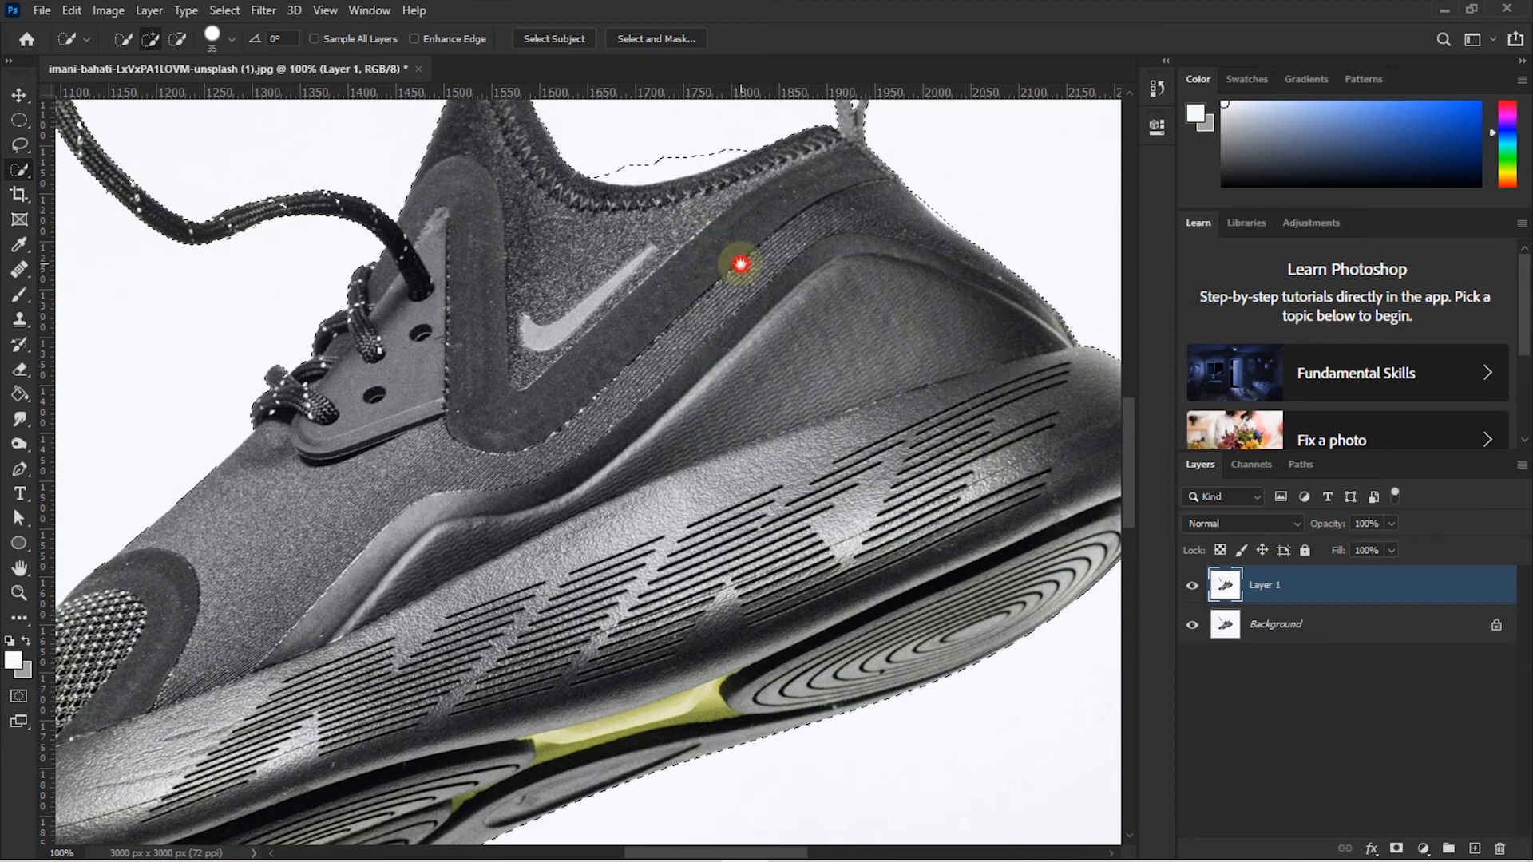
- Subtract the background above the collar so the selection edge hugs it
drag(736, 256, 787, 401)
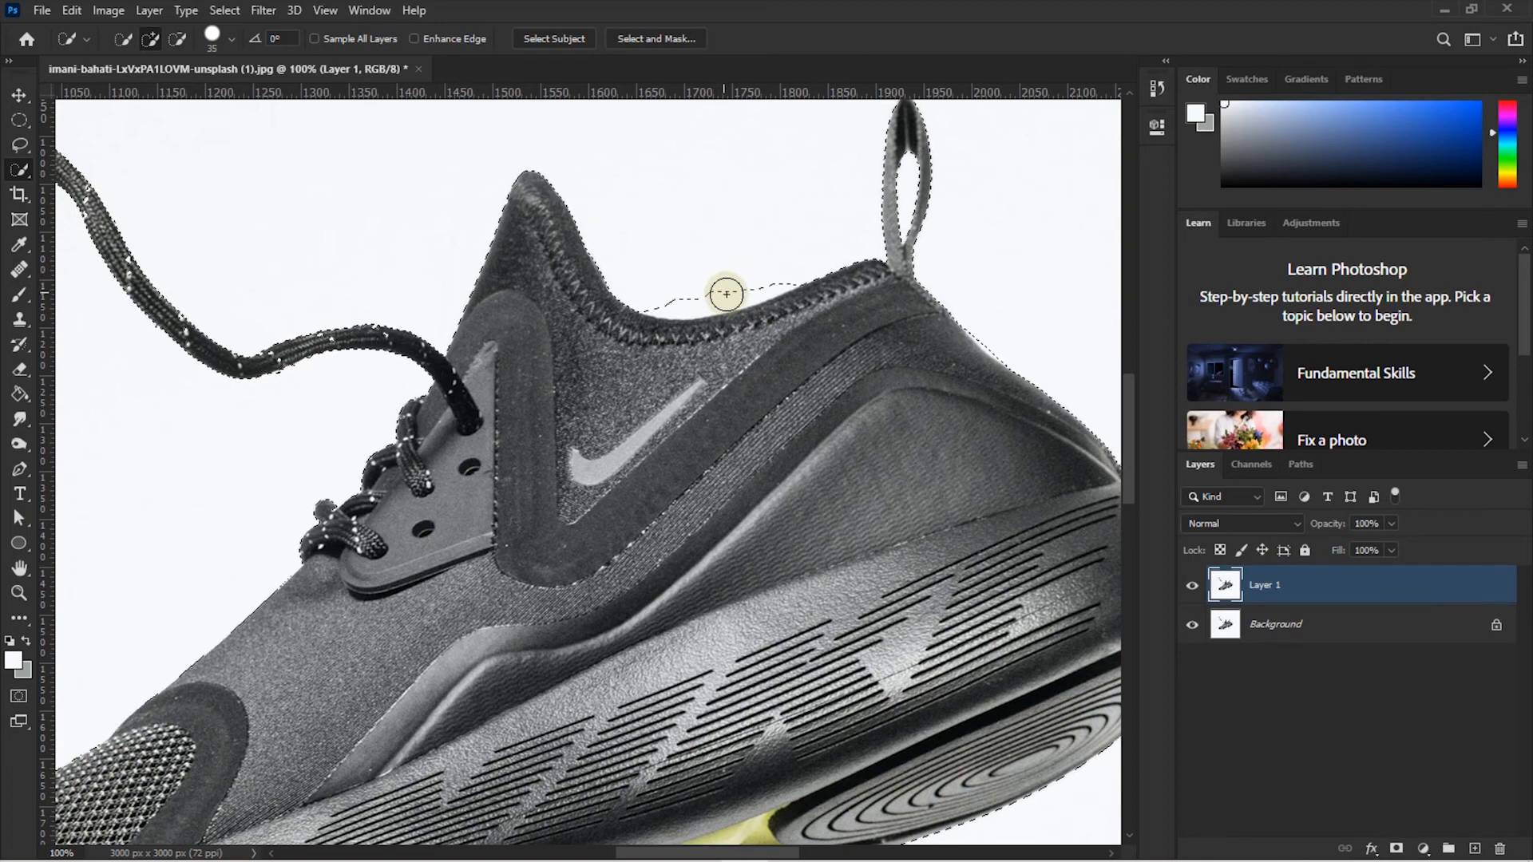
key(alt)
mouse_move(701, 275)
mouse_down()
mouse_move(694, 302)
mouse_move(650, 301)
mouse_move(769, 270)
mouse_move(708, 301)
mouse_move(660, 304)
mouse_move(788, 264)
mouse_move(684, 300)
mouse_move(763, 288)
mouse_move(780, 267)
mouse_move(737, 284)
mouse_move(777, 273)
mouse_move(746, 309)
mouse_move(796, 340)
mouse_move(728, 332)
mouse_move(807, 286)
mouse_move(769, 329)
mouse_up()
click(779, 323)
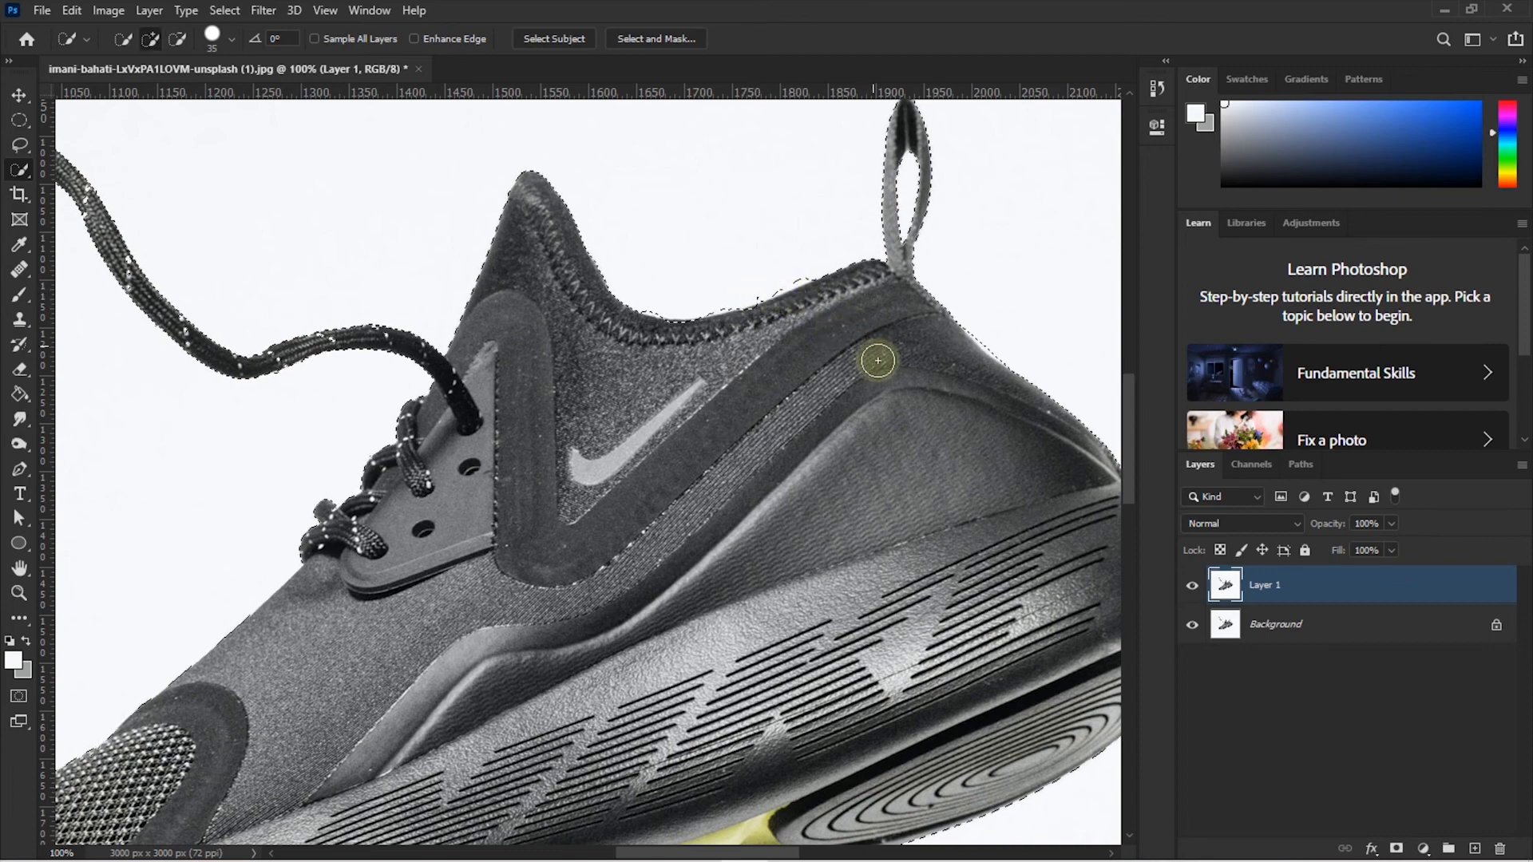
- Subtract the leftover bump above the collar, then zoom out to view the whole sneaker
key(alt)
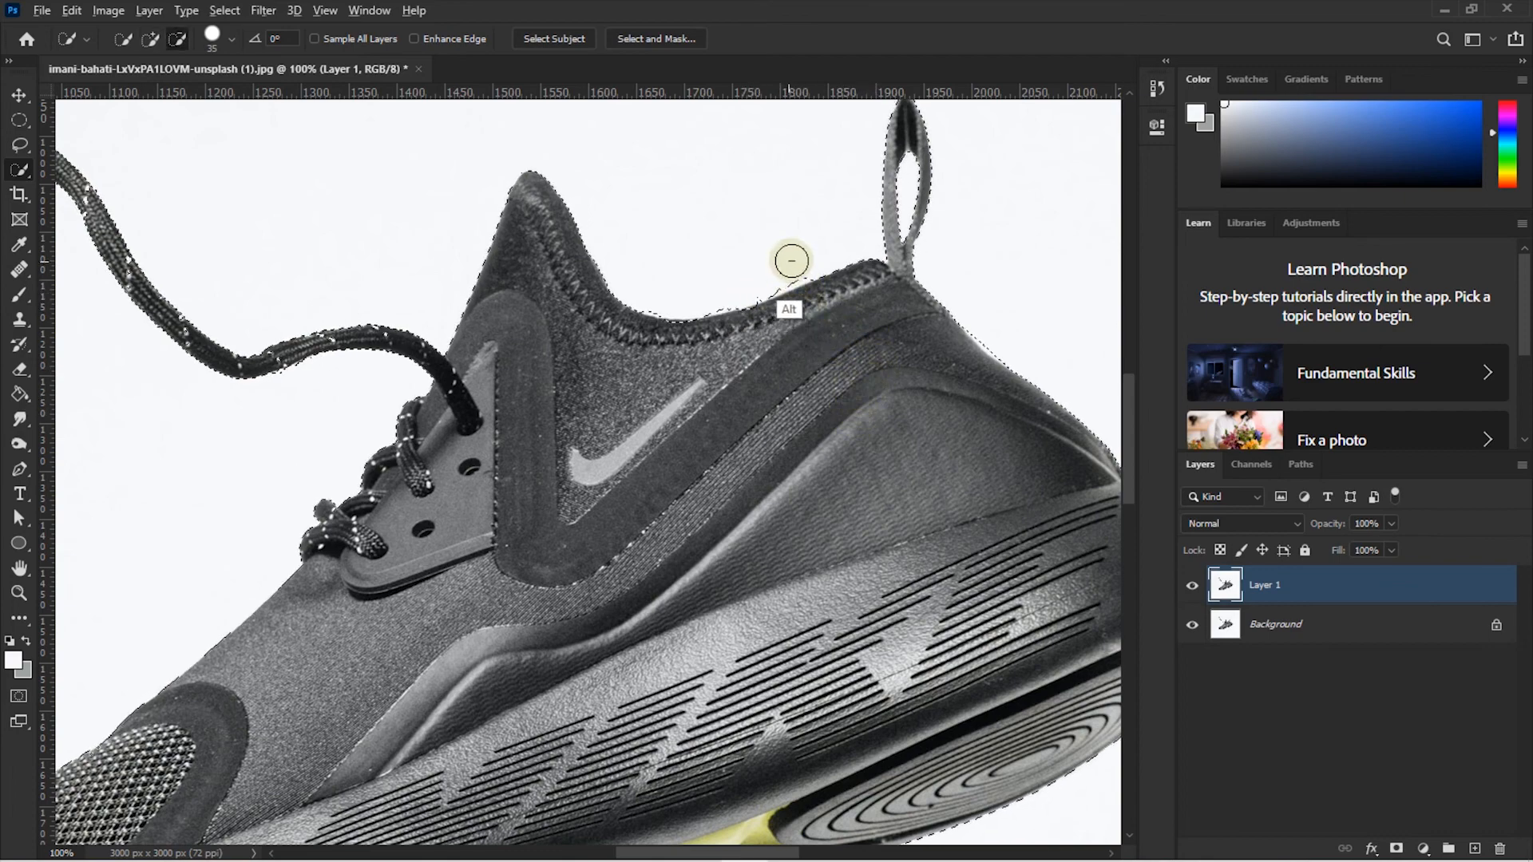
drag(790, 260, 783, 270)
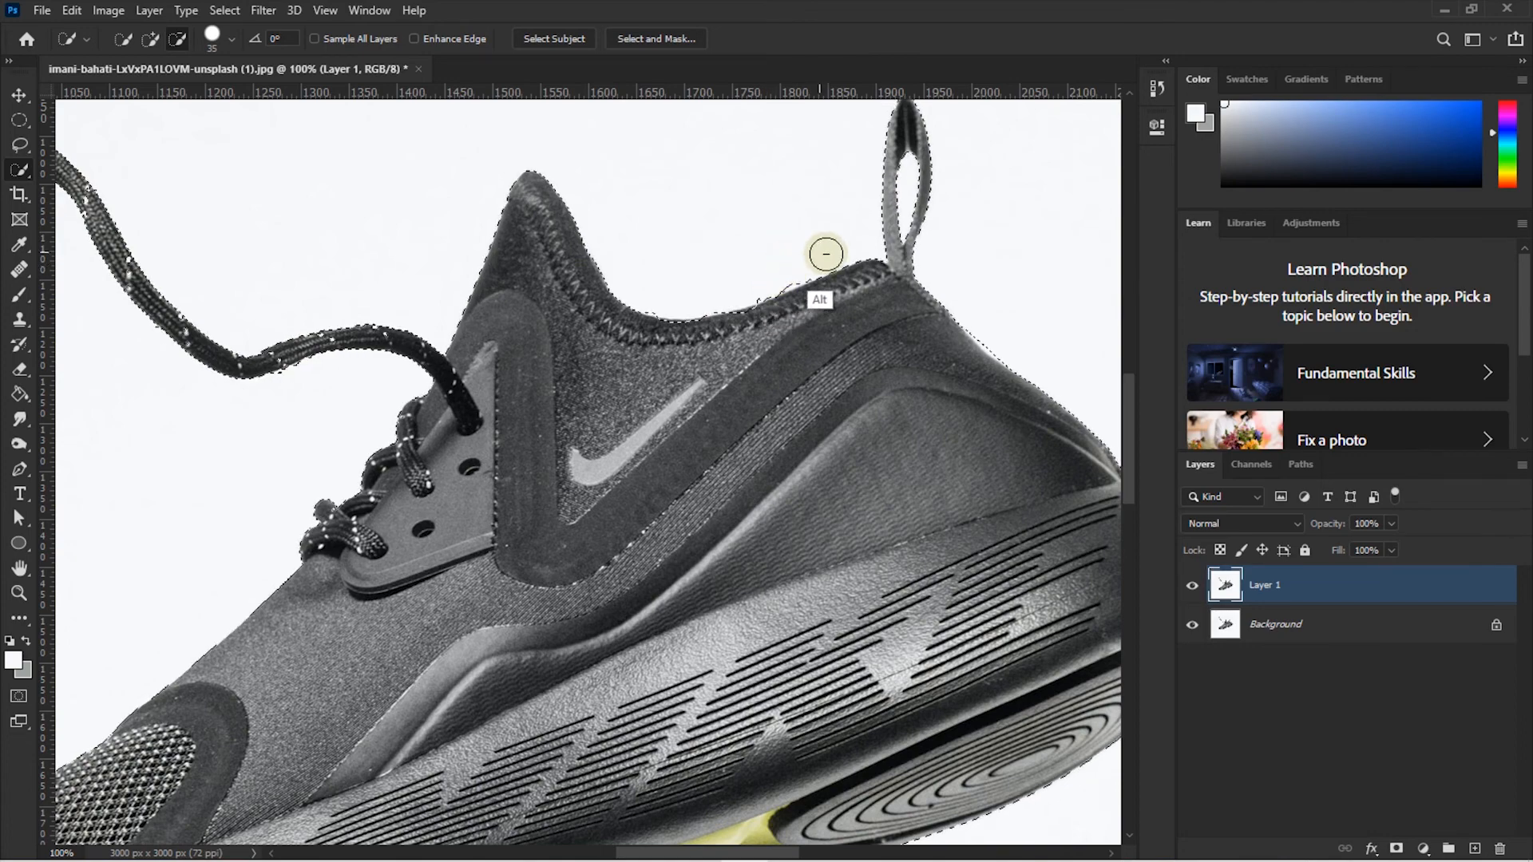
drag(880, 379, 732, 216)
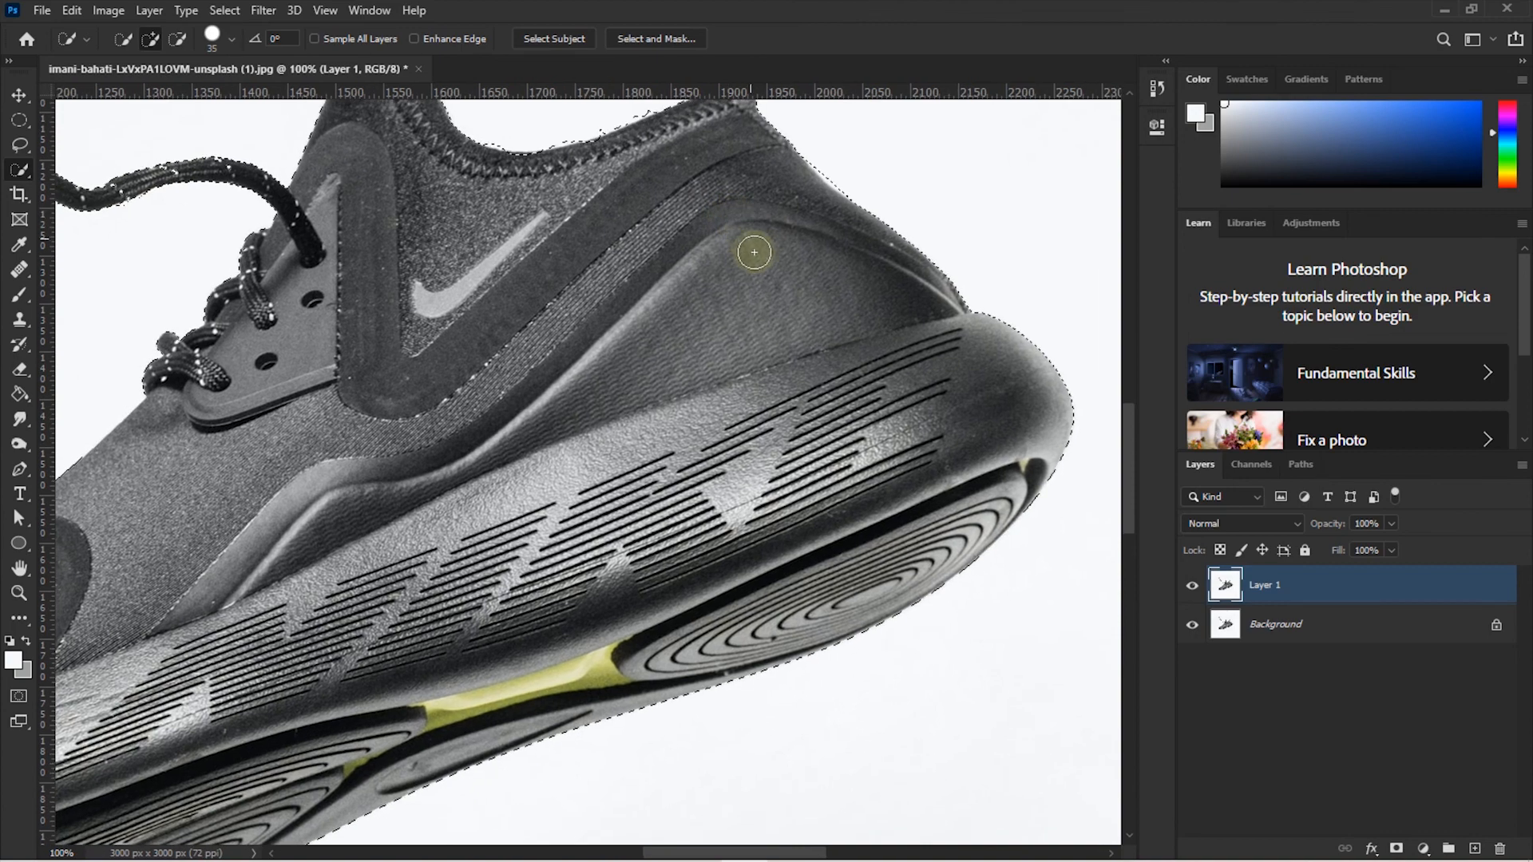
scroll(626, 328, down, 3)
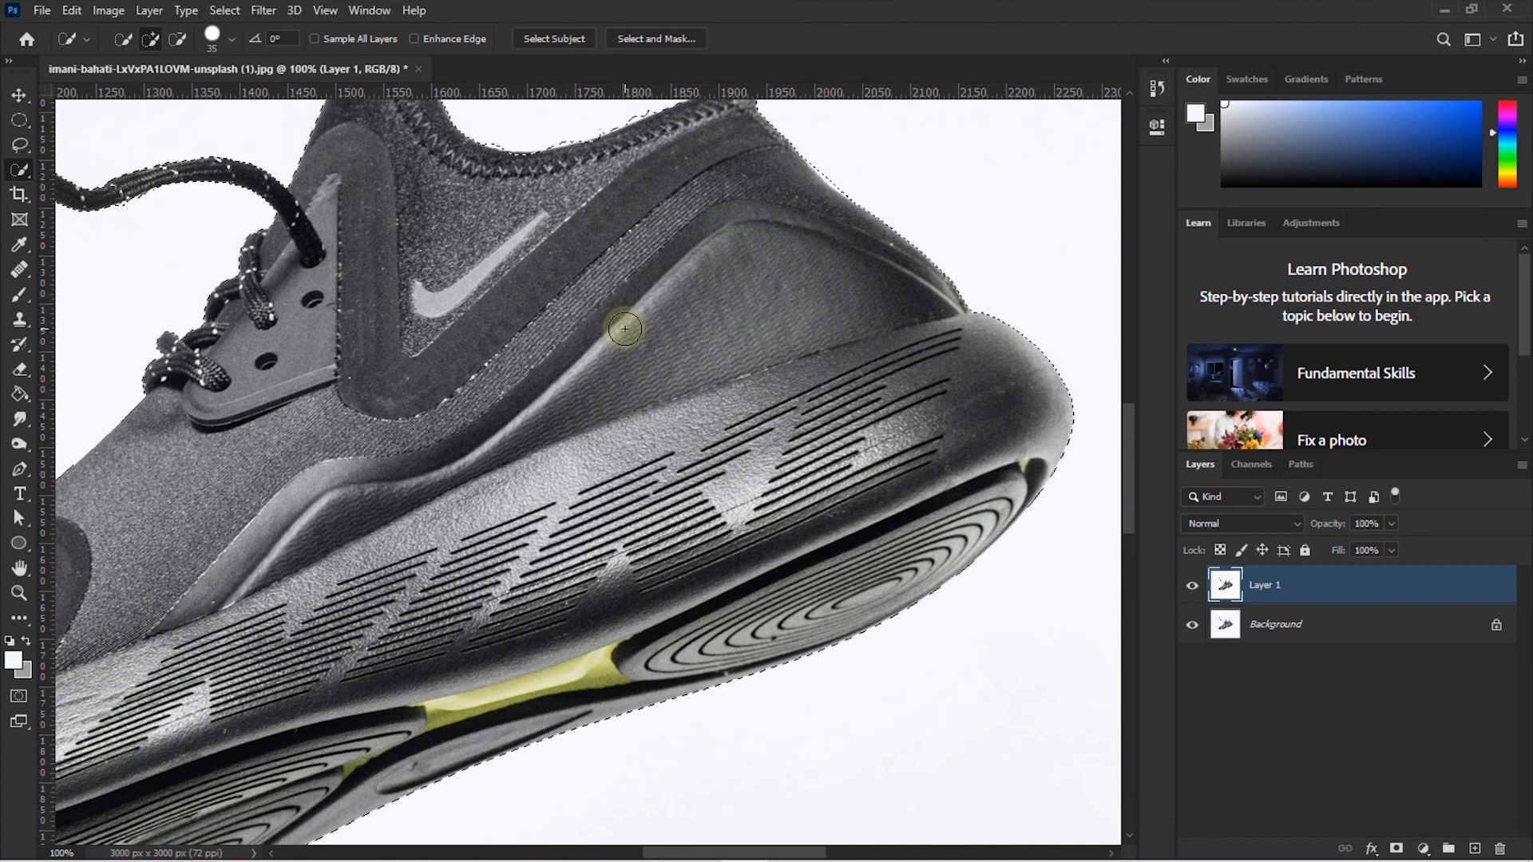
scroll(625, 329, down, 3)
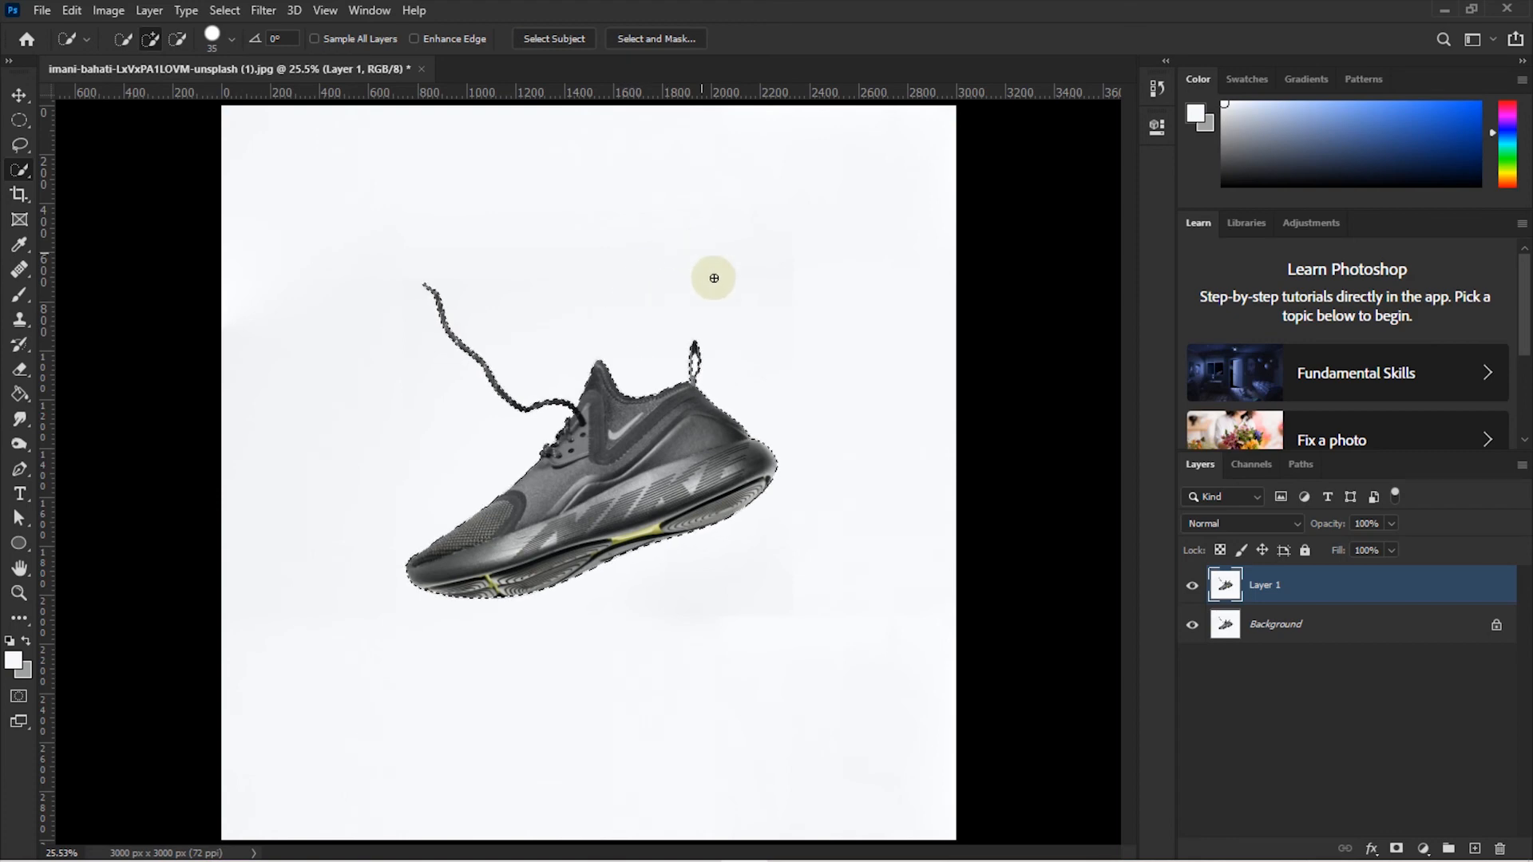
- Add a layer mask to Layer 1 from the shoe selection, then select the Background layer
click(1397, 849)
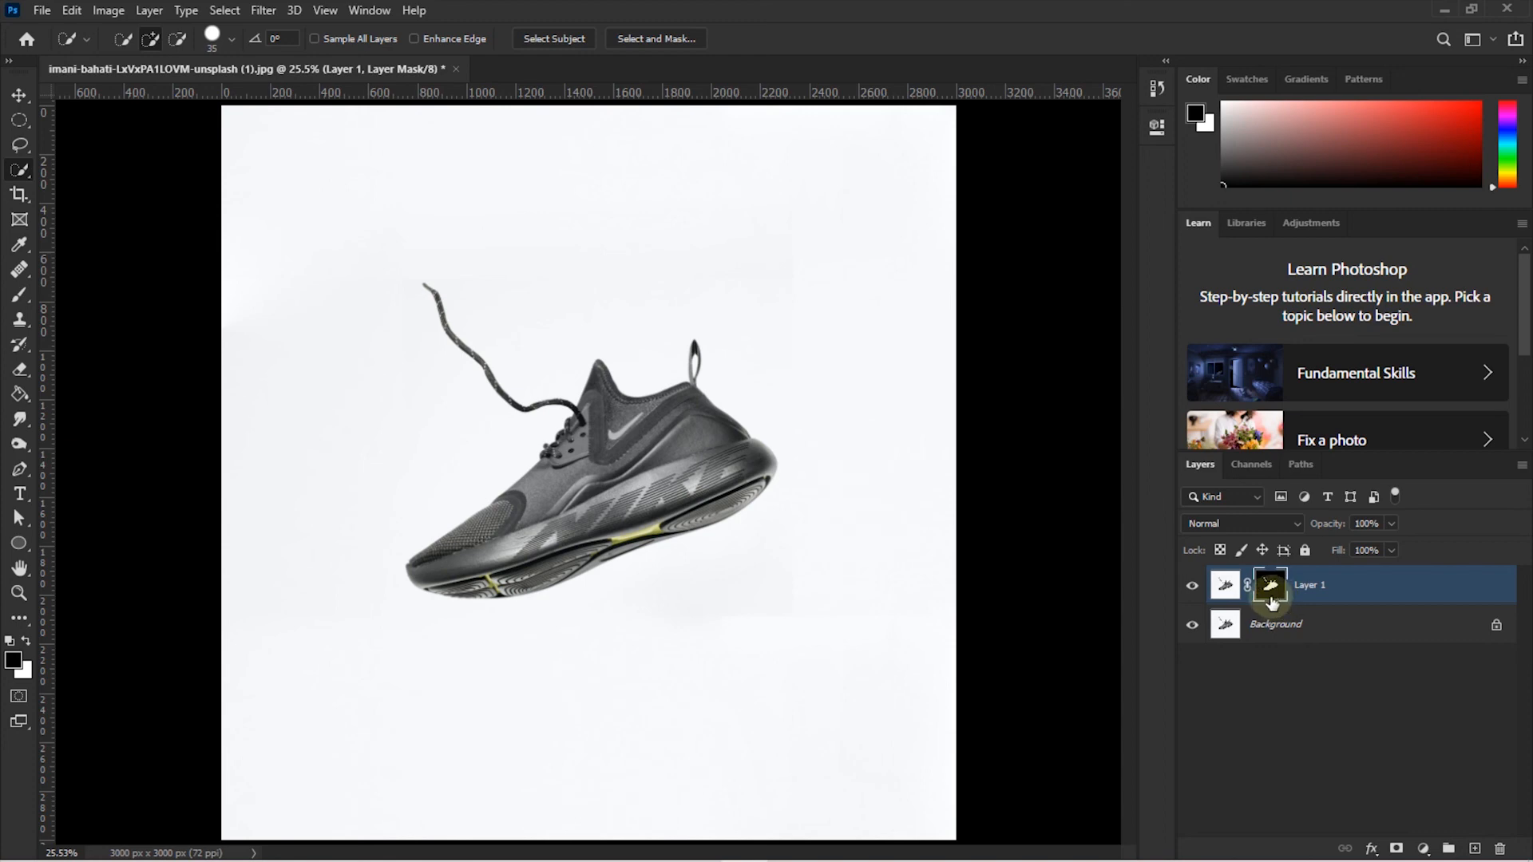
click(1313, 625)
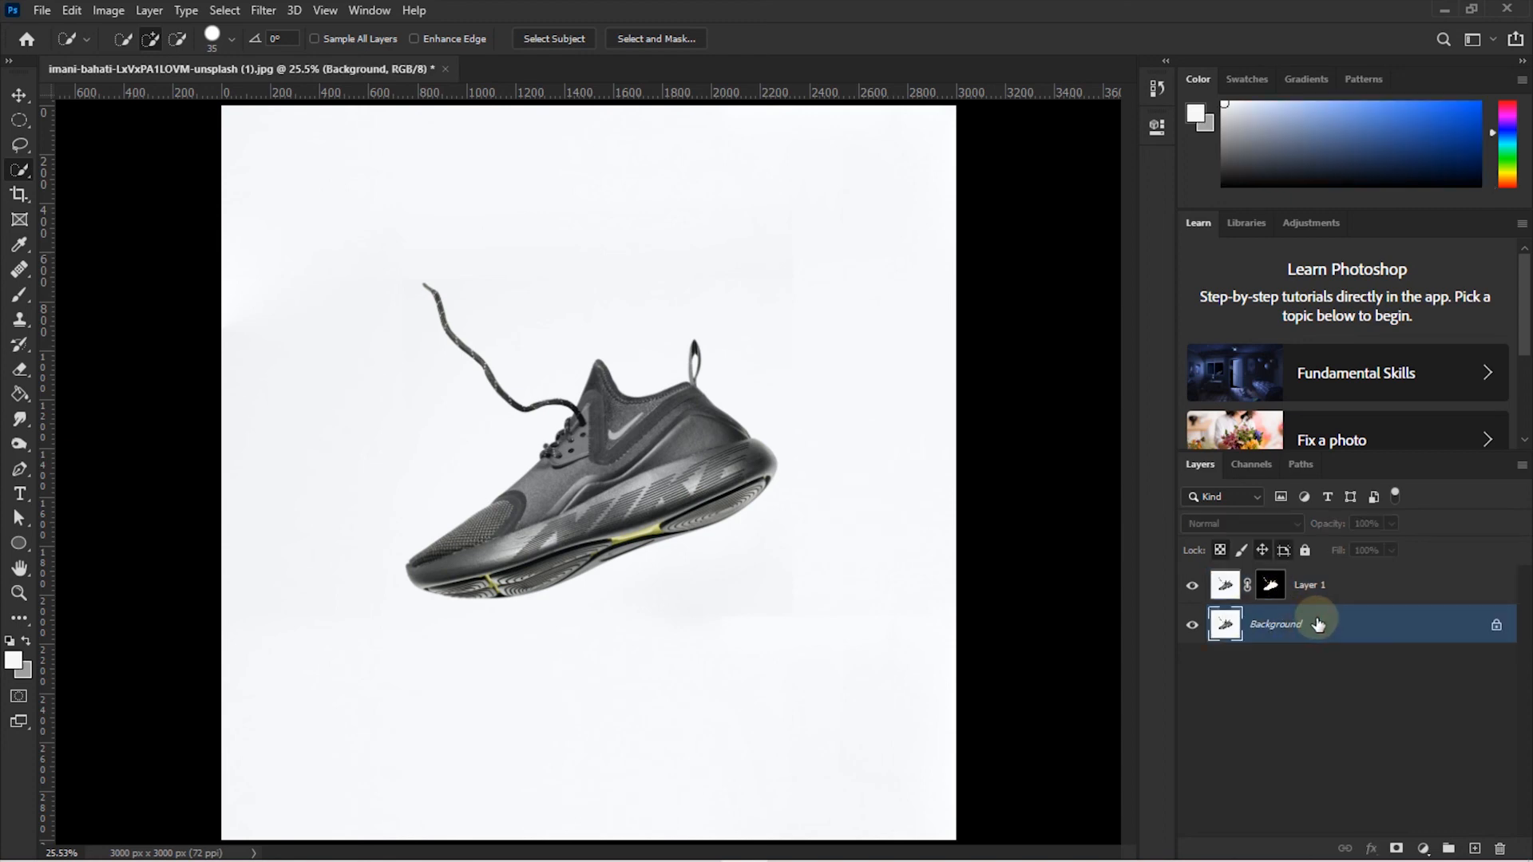
click(1350, 589)
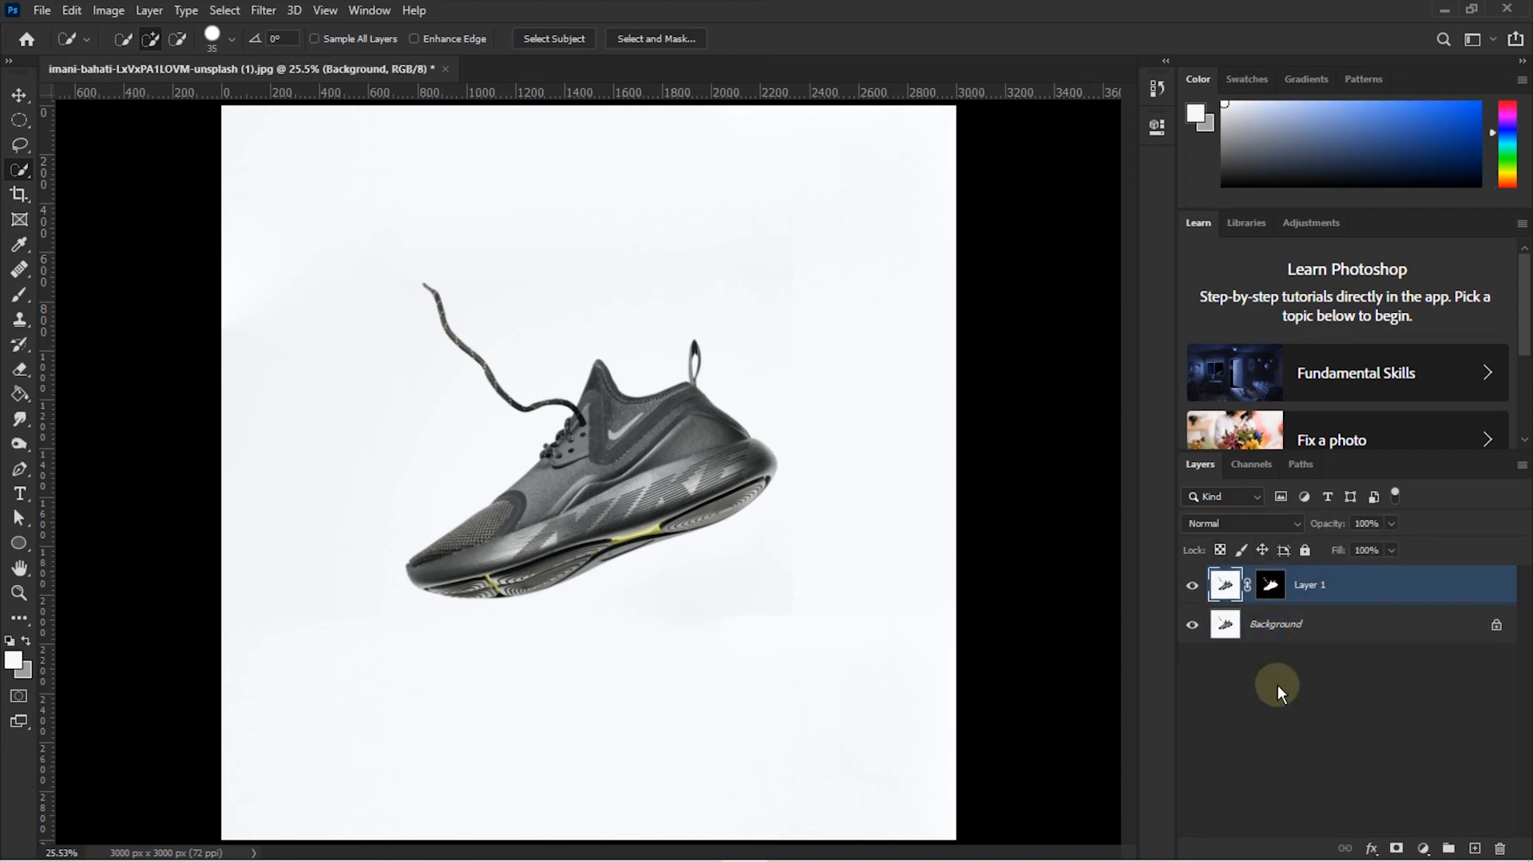
click(1317, 630)
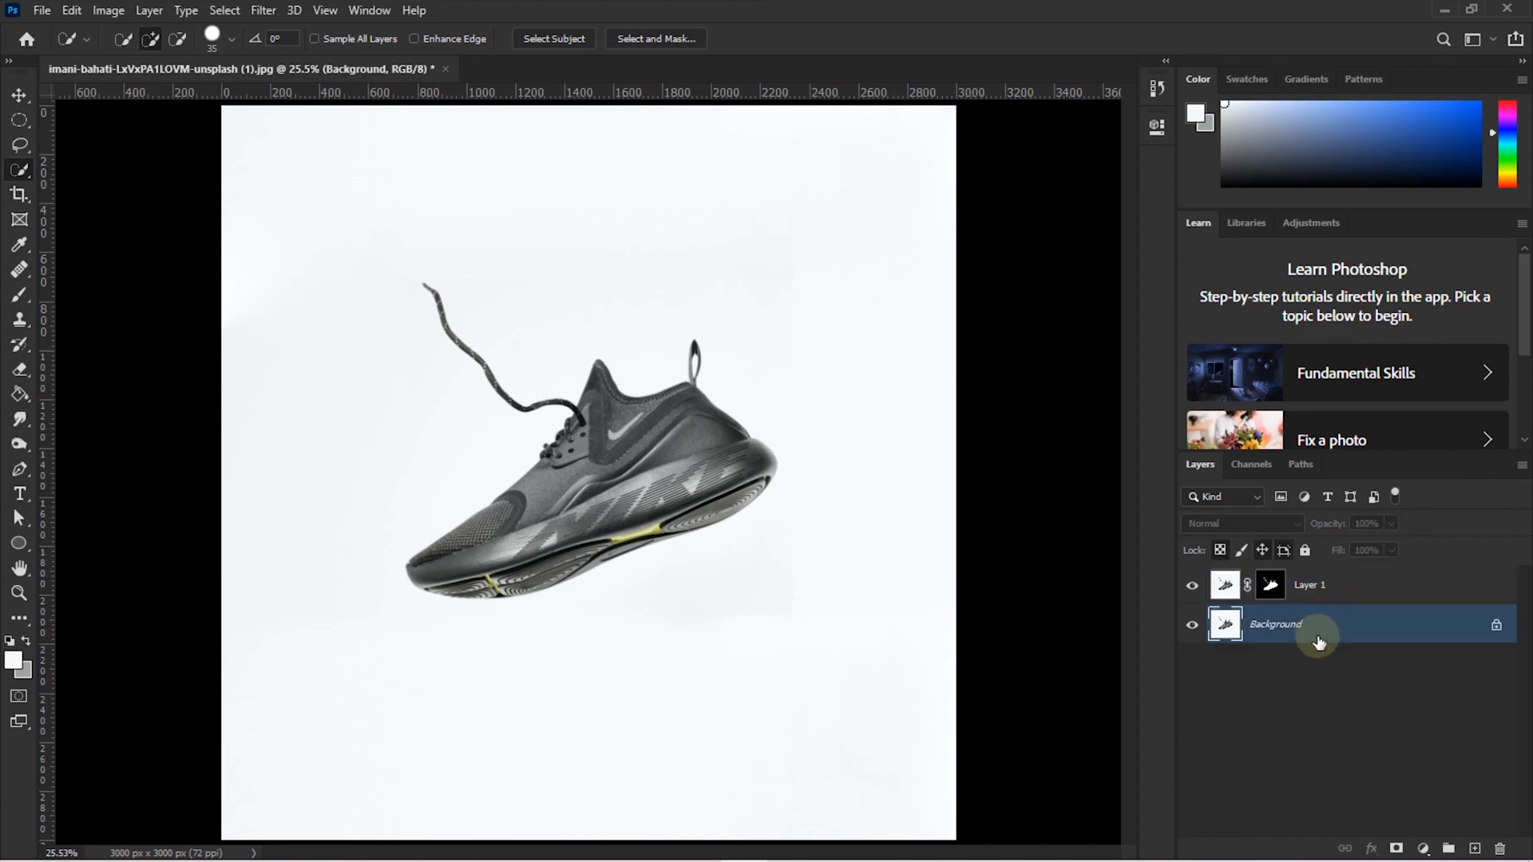
- Hide the Background layer, nudge the shoe slightly upward, and target Layer 1's mask
click(1193, 630)
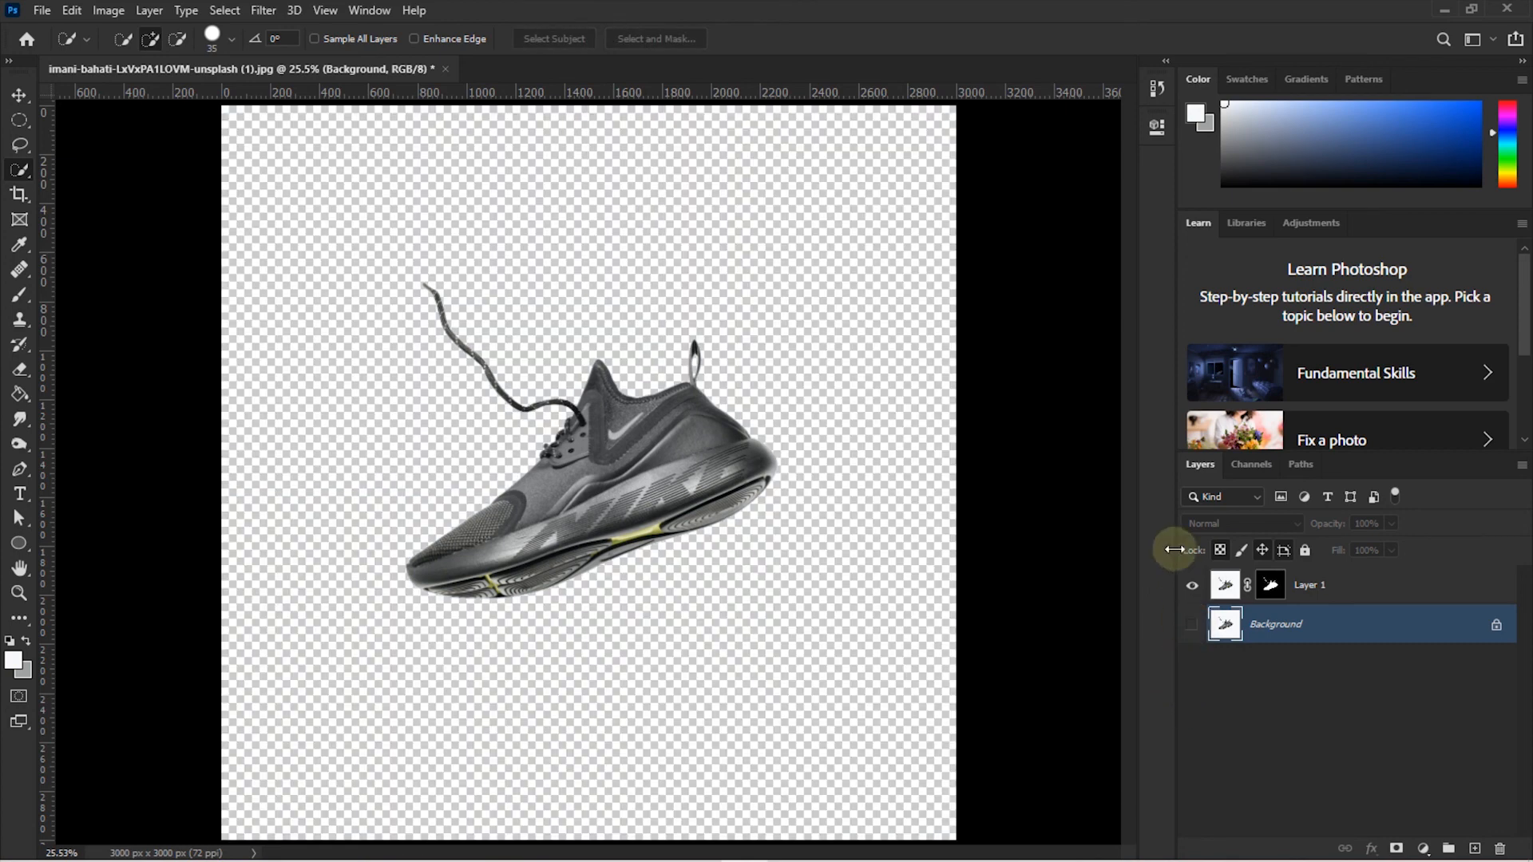
key(v)
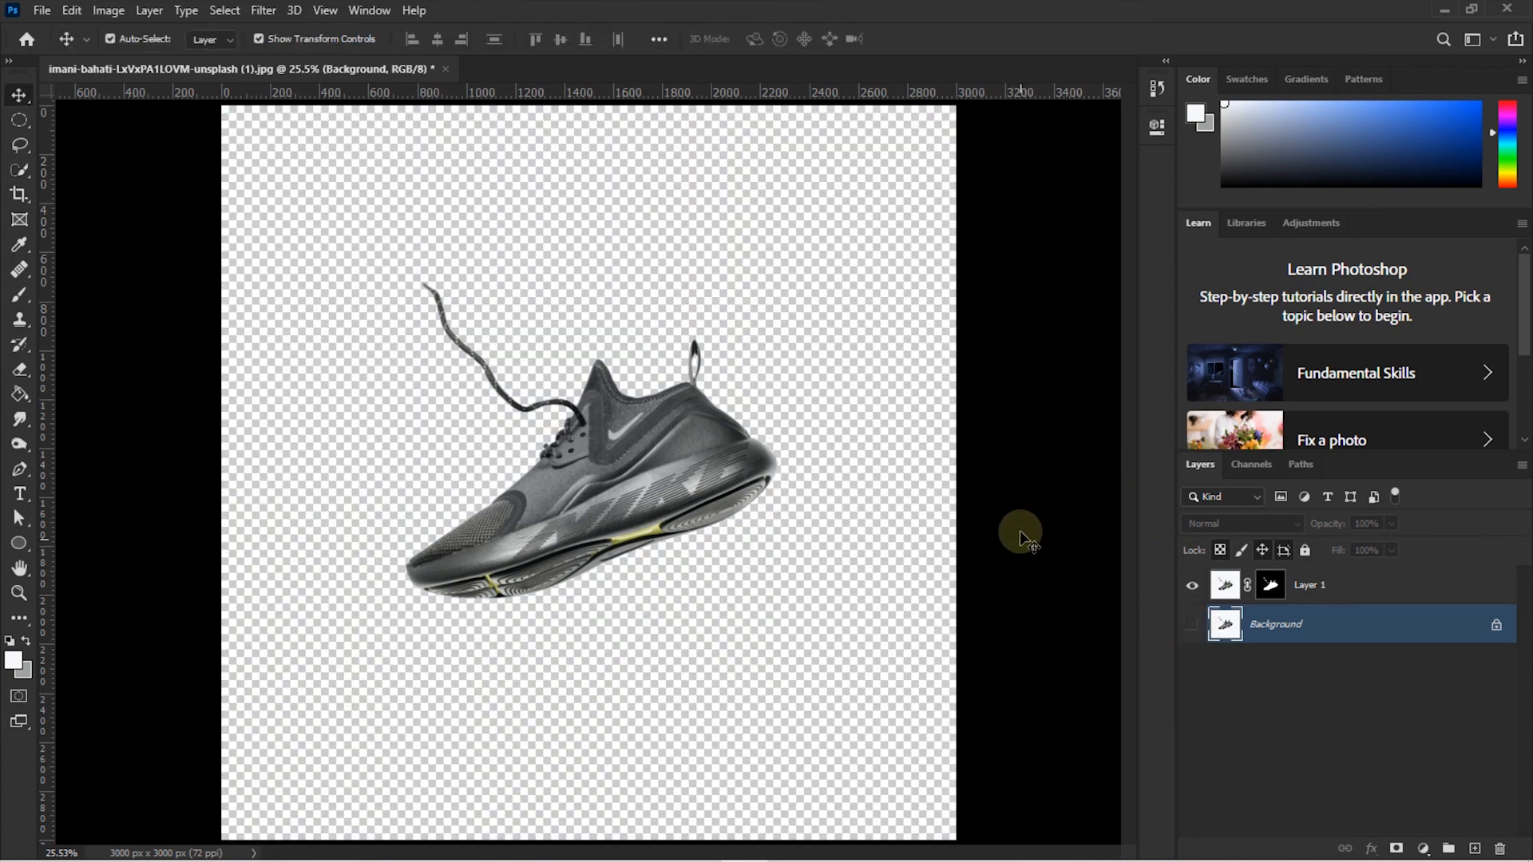
mouse_move(672, 489)
mouse_down()
mouse_move(679, 416)
mouse_move(672, 475)
mouse_up()
click(1036, 315)
click(699, 460)
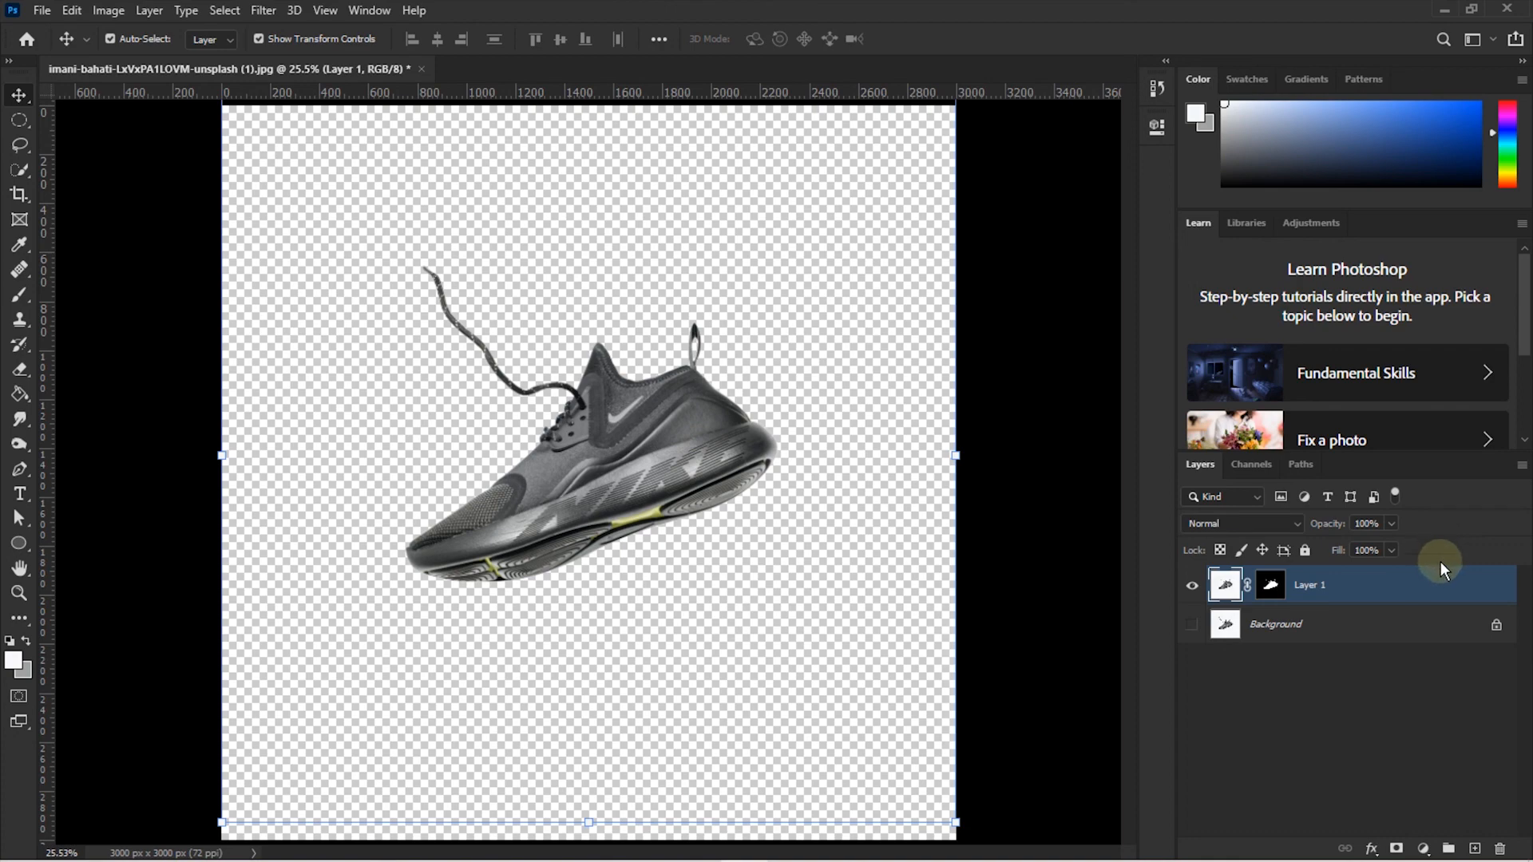
click(1281, 589)
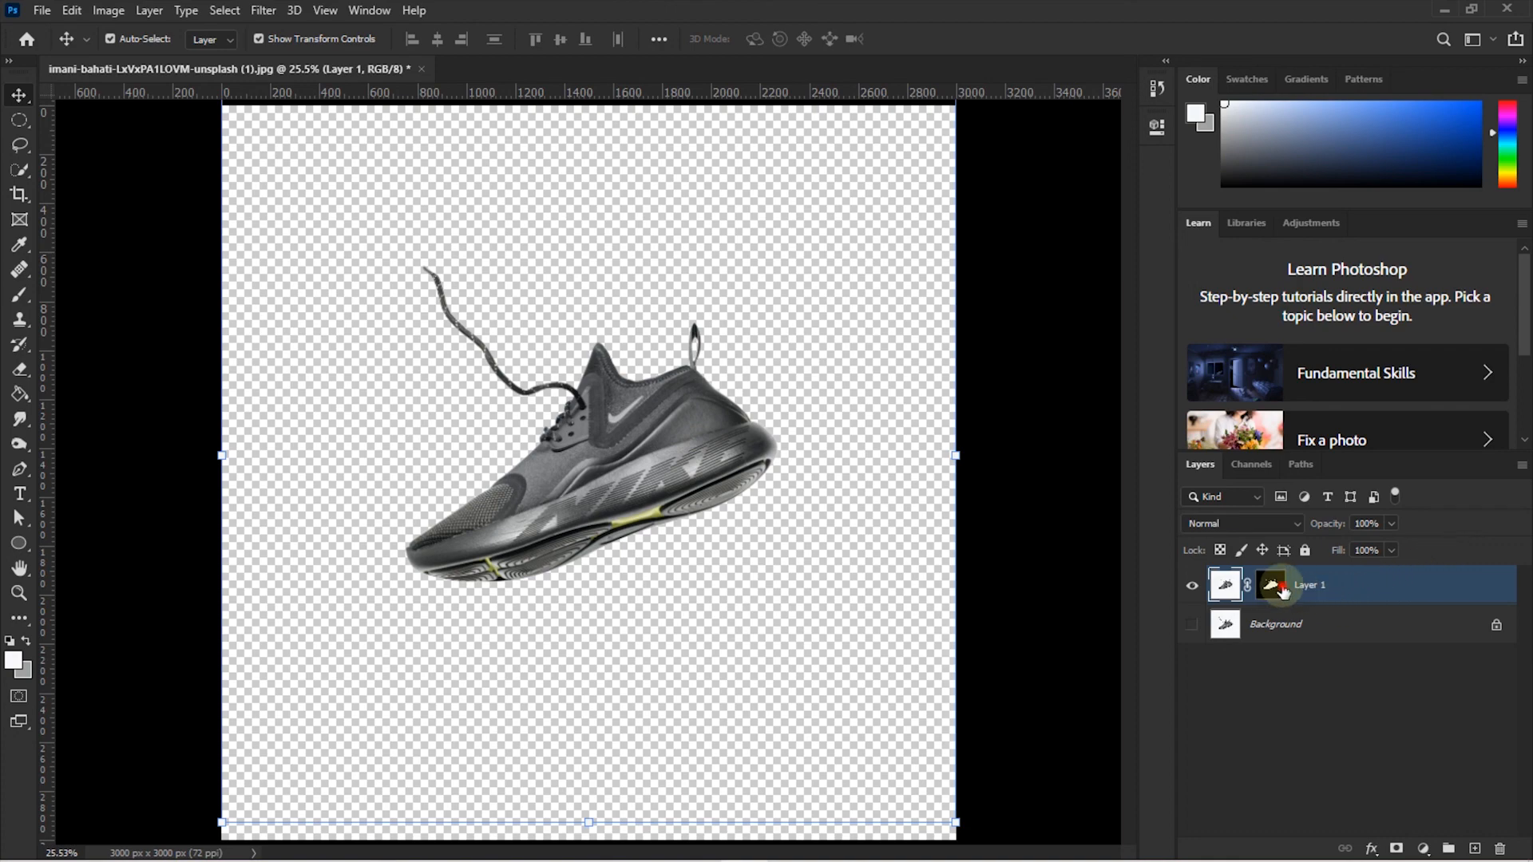